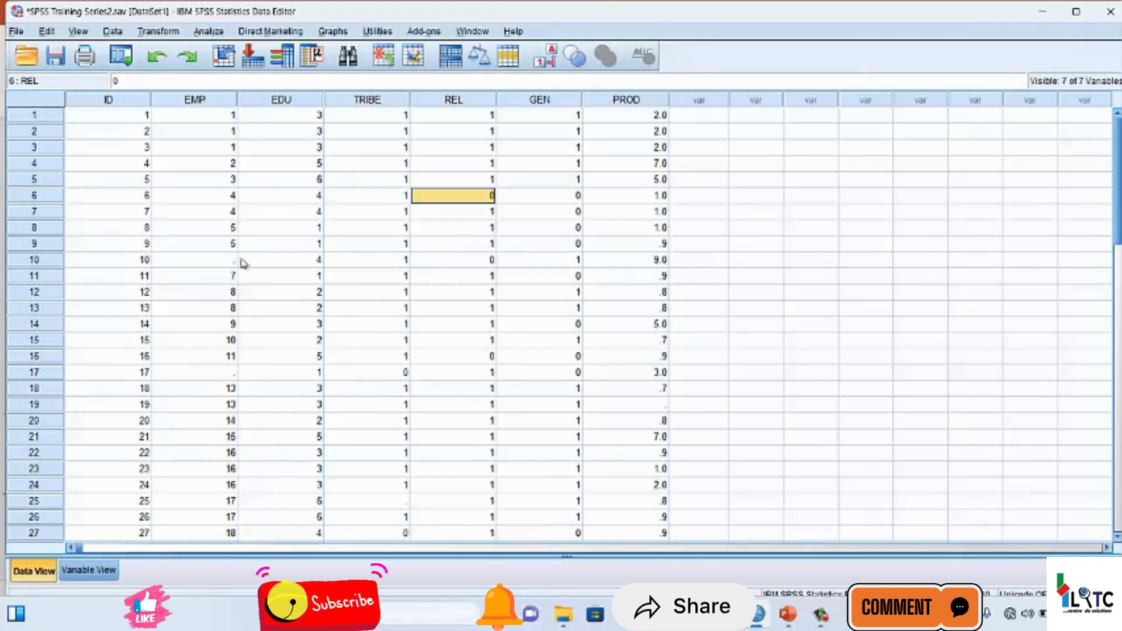
- Examine the codes in the GEN column and the value labels defined for the Gender variable
{"action": "left_click", "coordinate": [530, 135]}
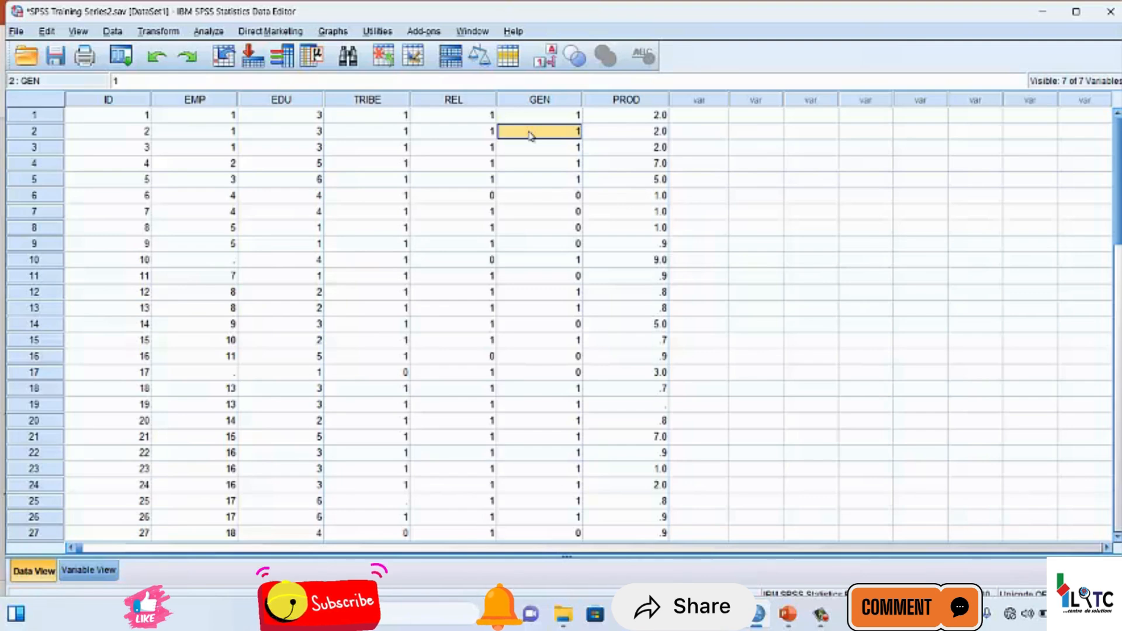
{"action": "left_click", "coordinate": [530, 135]}
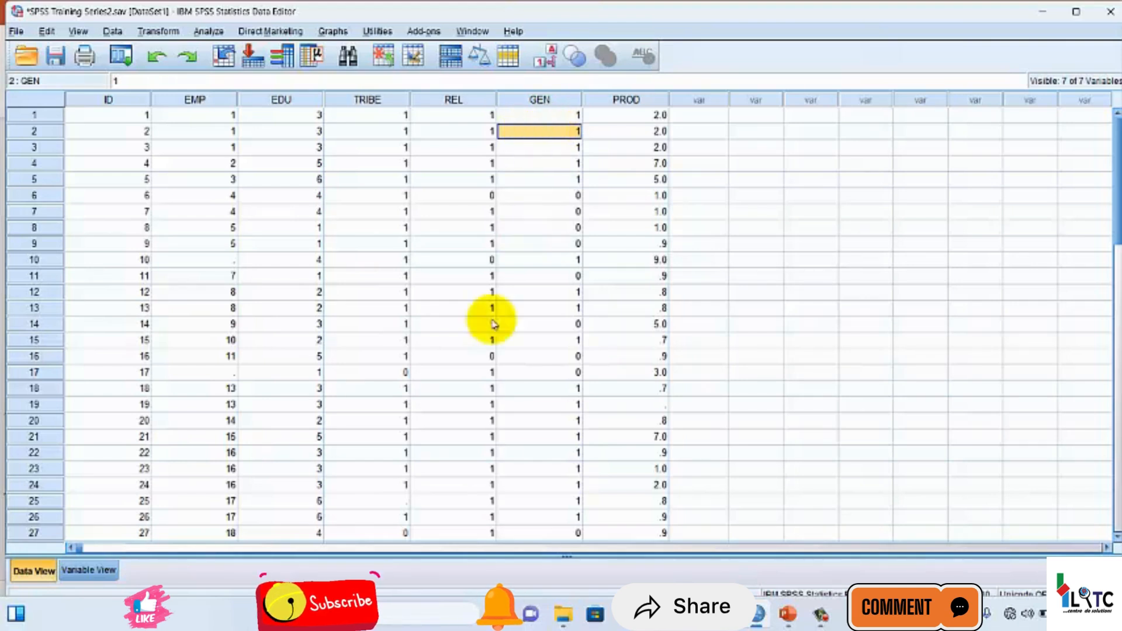
{"action": "left_click", "coordinate": [81, 571]}
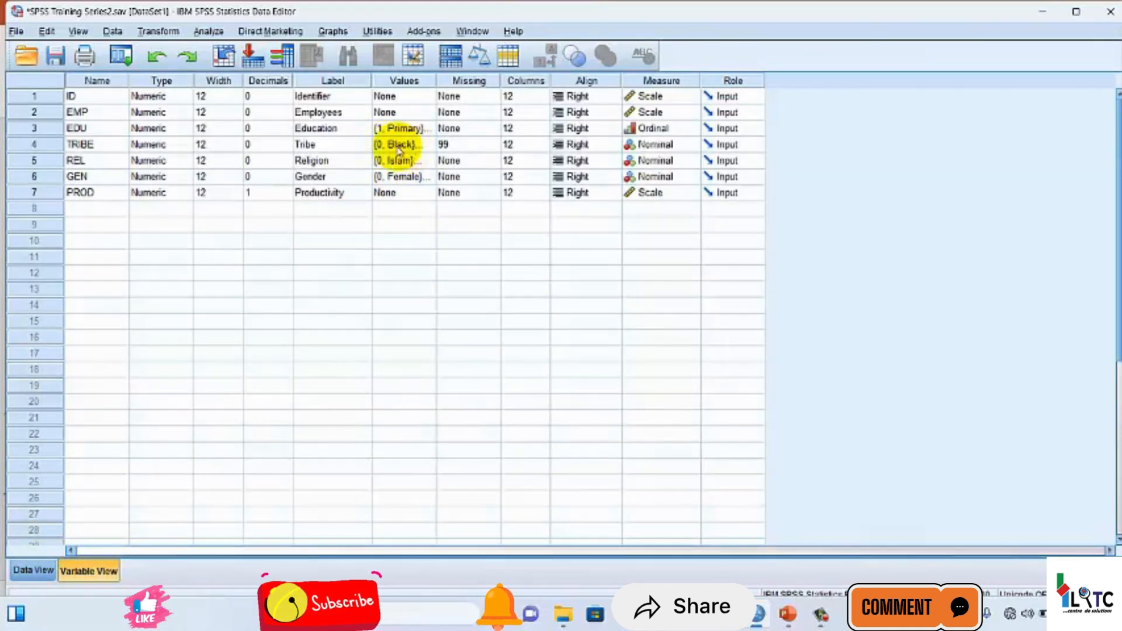
{"action": "left_click", "coordinate": [86, 179]}
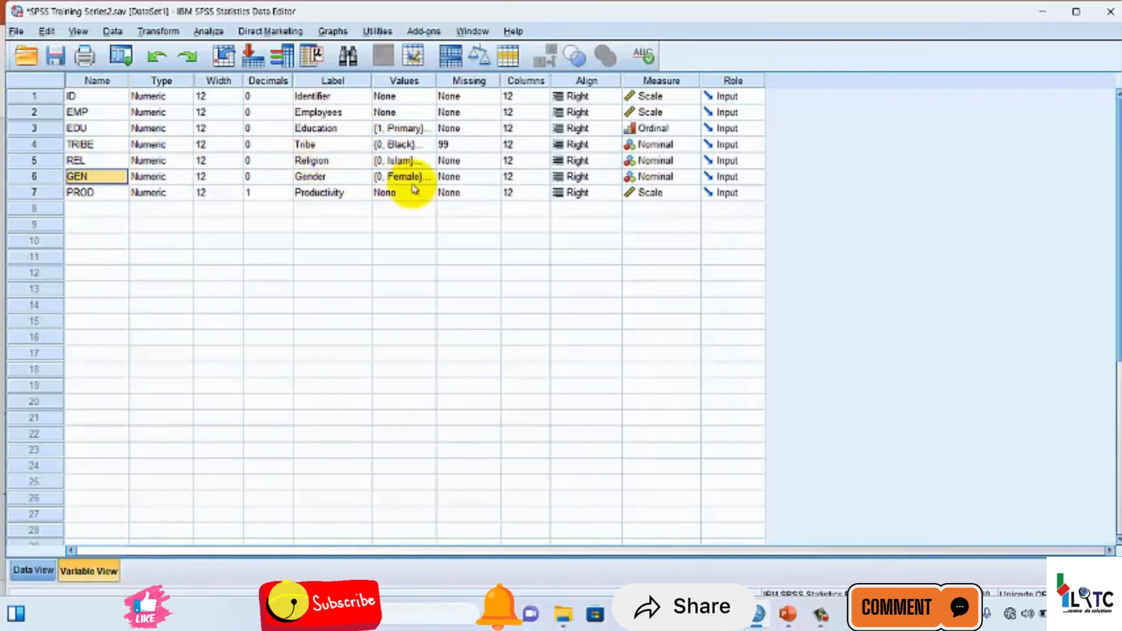
{"action": "left_click", "coordinate": [432, 179]}
{"action": "left_click", "coordinate": [427, 177]}
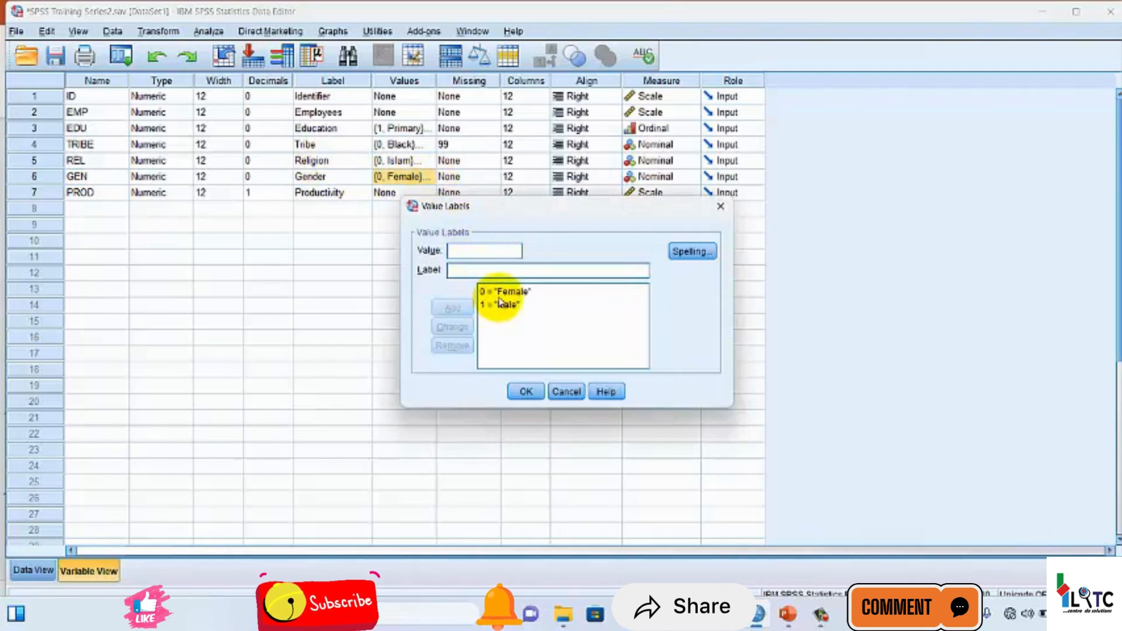
{"action": "left_click", "coordinate": [566, 391]}
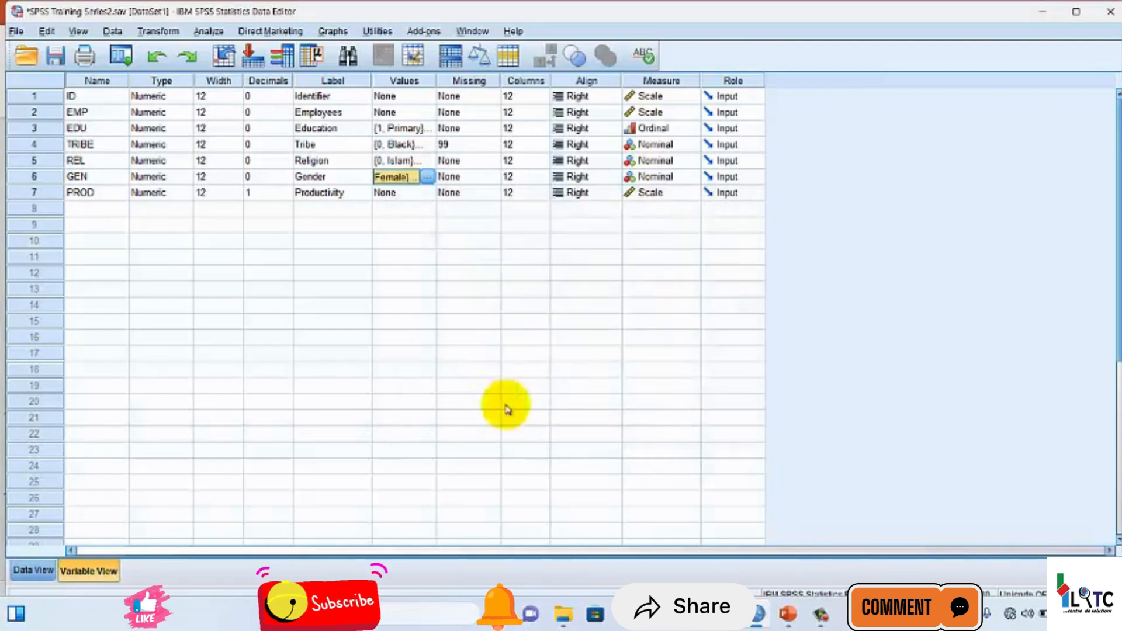
- Compare the GEN codes in the data with the Gender value labels, then return to the data
{"action": "left_click", "coordinate": [26, 571]}
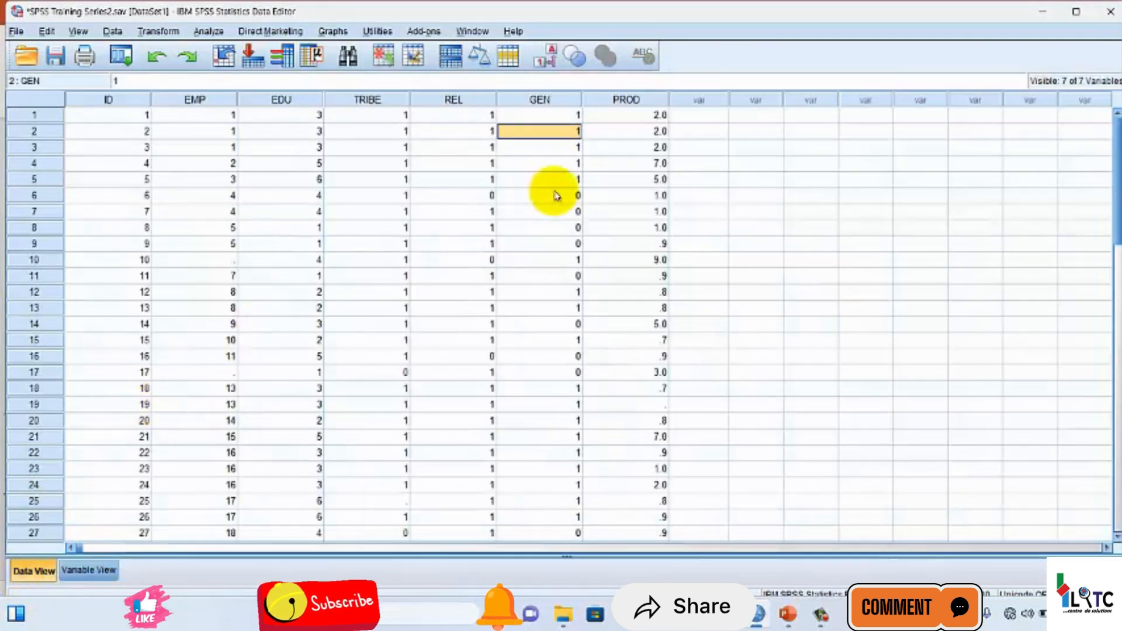
{"action": "left_click", "coordinate": [104, 567]}
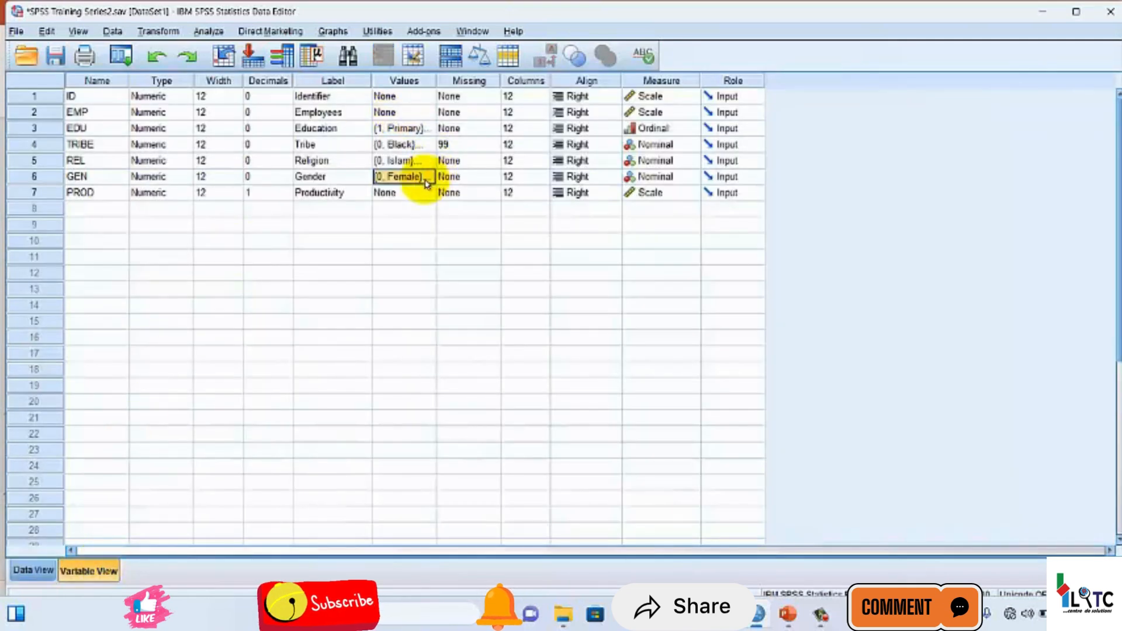
{"action": "left_click", "coordinate": [426, 181]}
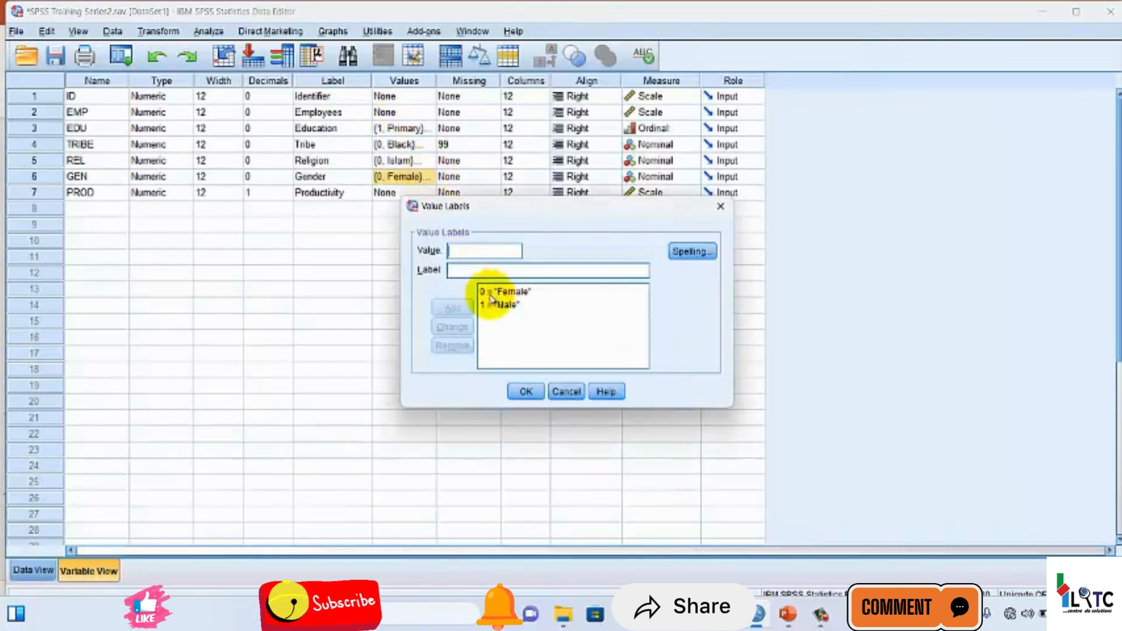
{"action": "left_click", "coordinate": [565, 391]}
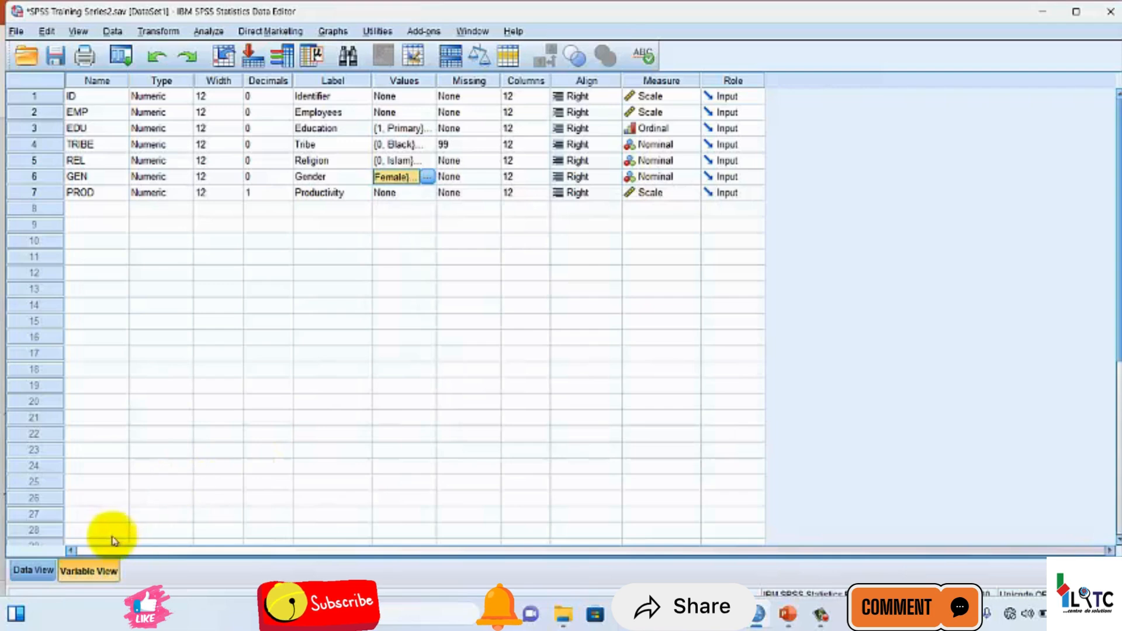
{"action": "left_click", "coordinate": [33, 570]}
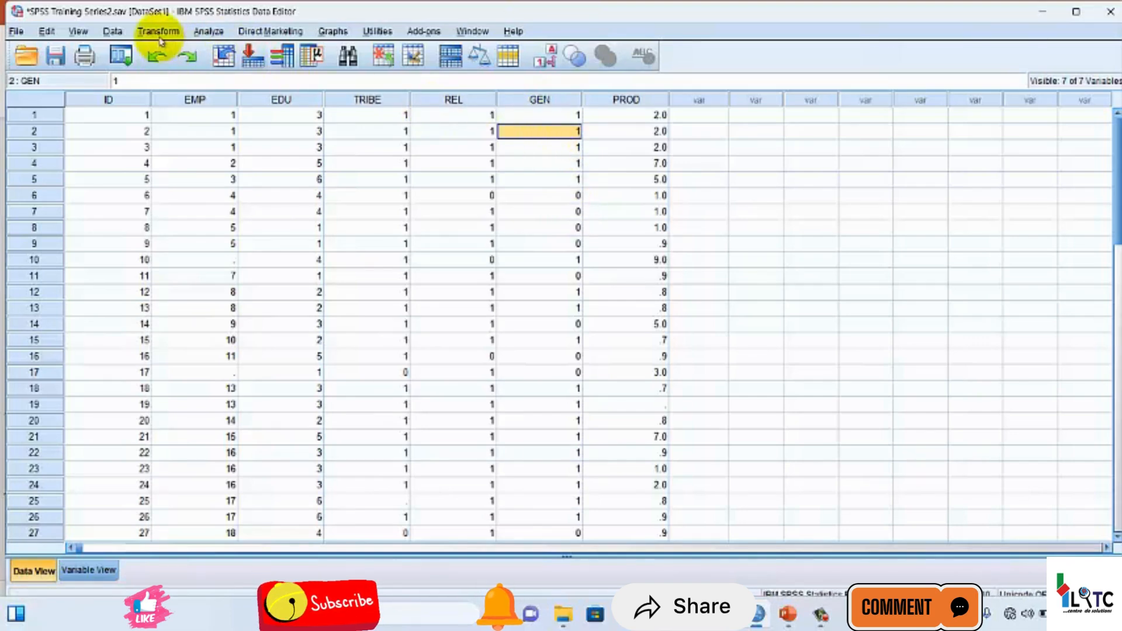
- Recode Gender [GEN] into the same variable, replacing old value 0 with new value 2
{"action": "left_click", "coordinate": [159, 32]}
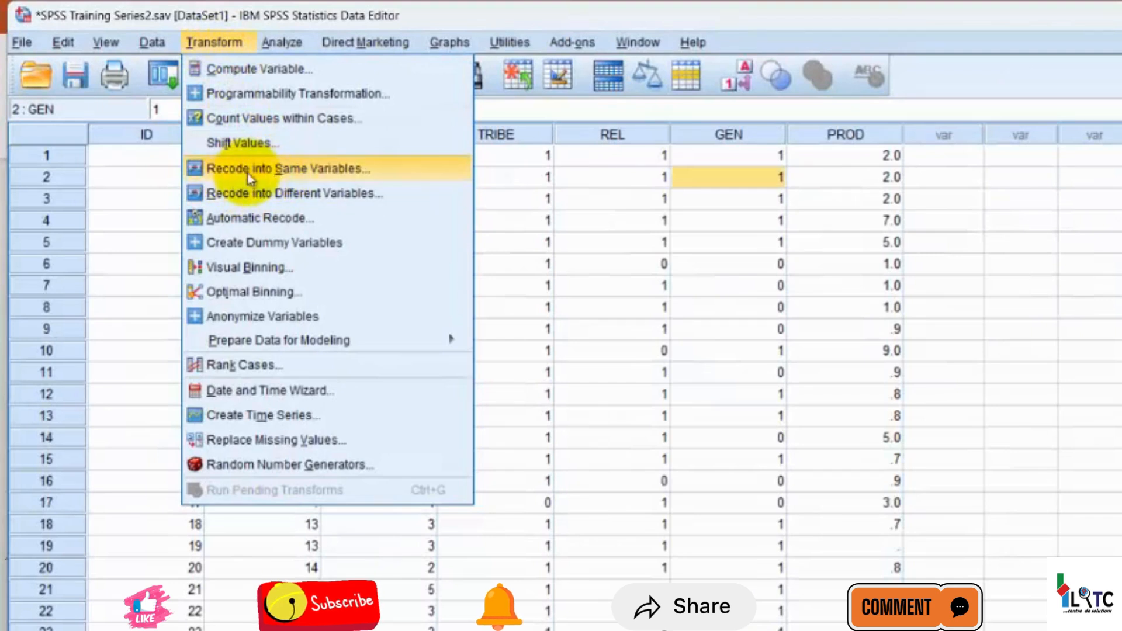
{"action": "left_click", "coordinate": [292, 175]}
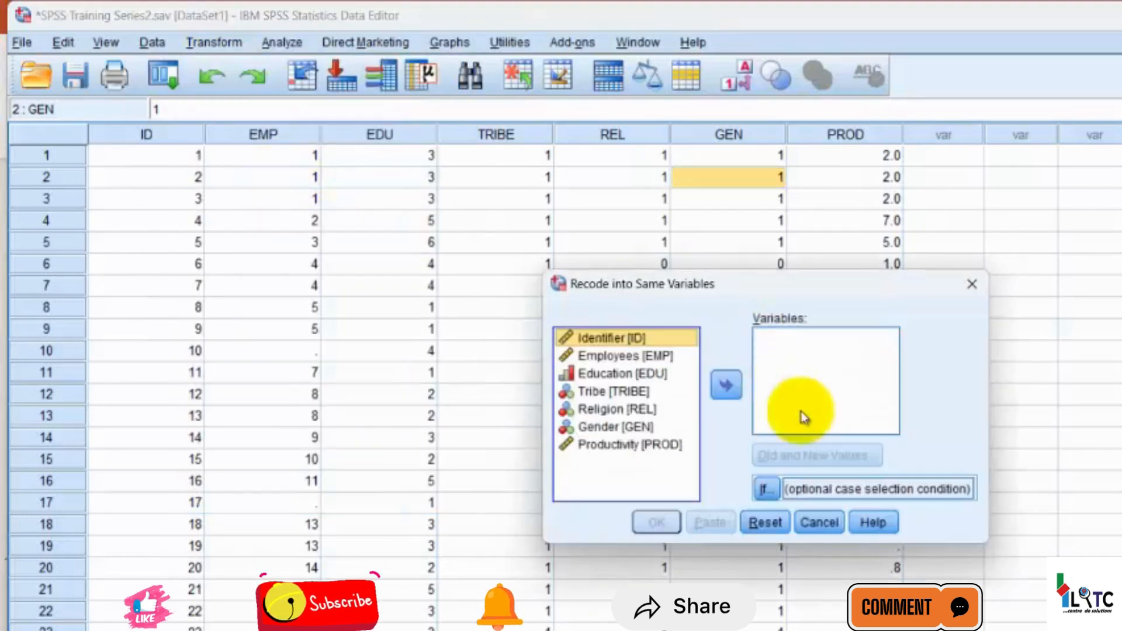
{"action": "left_click", "coordinate": [650, 425]}
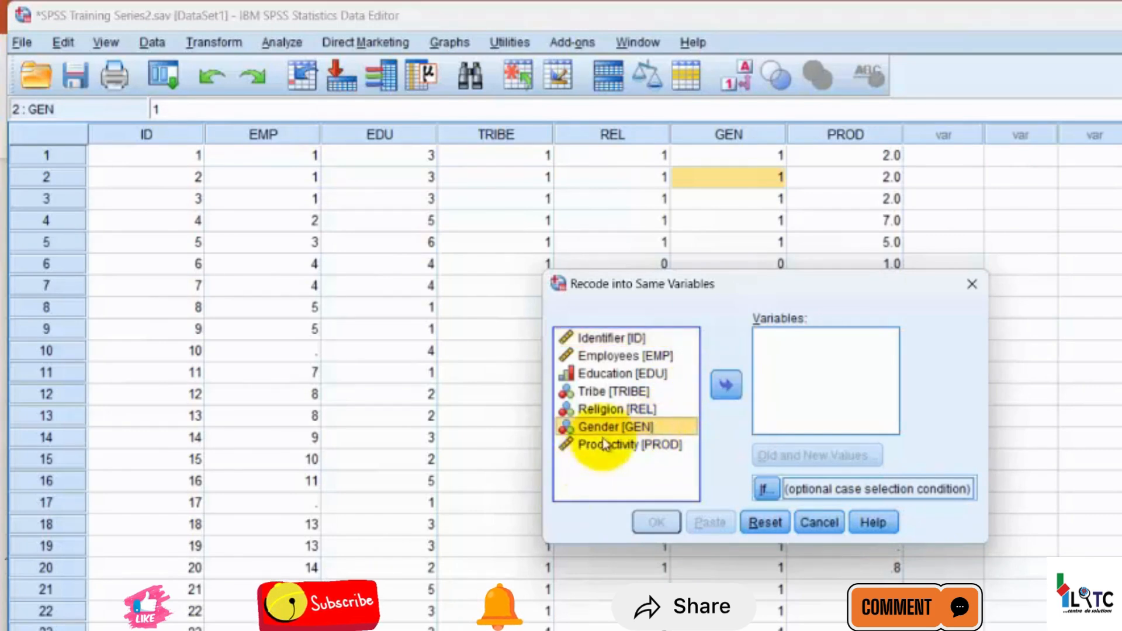
{"action": "left_click", "coordinate": [723, 390]}
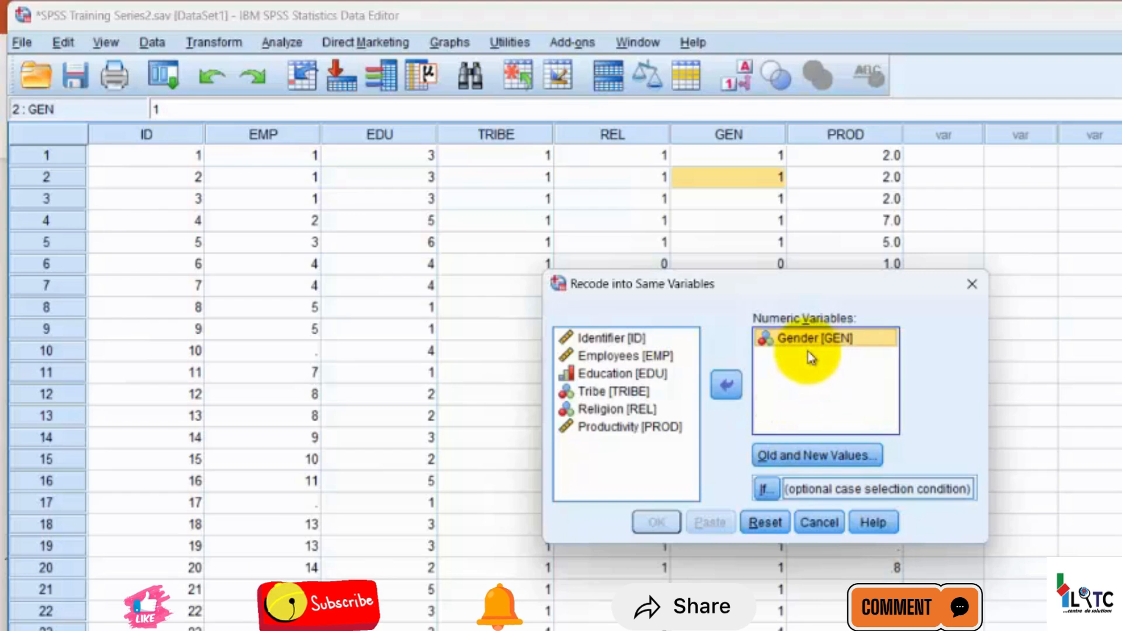
{"action": "left_click", "coordinate": [807, 462]}
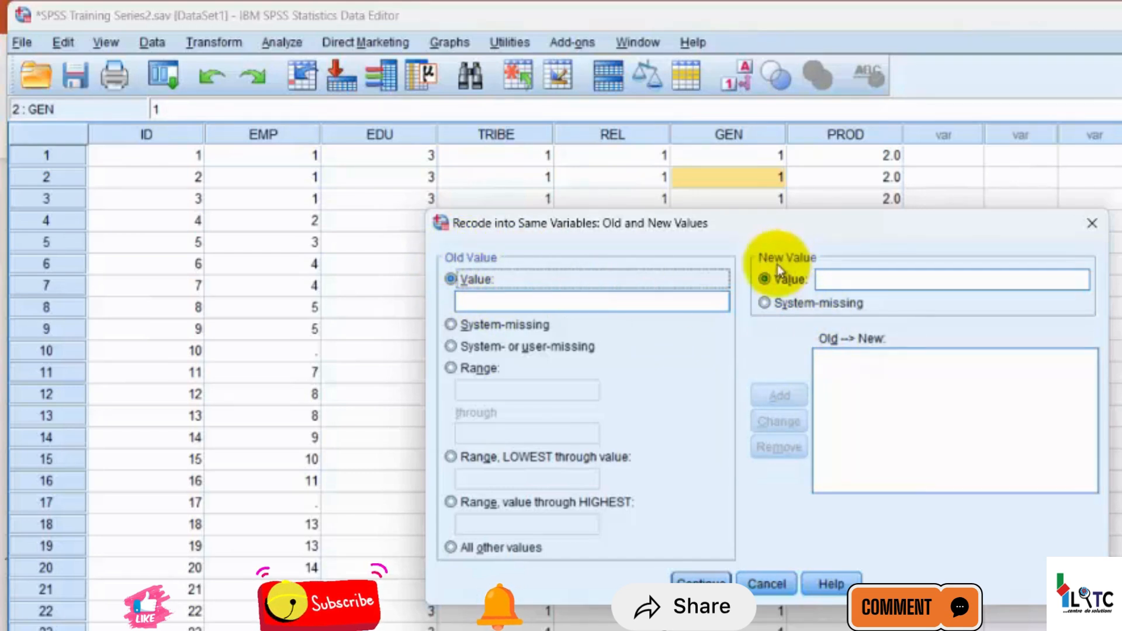
{"action": "left_click", "coordinate": [648, 302]}
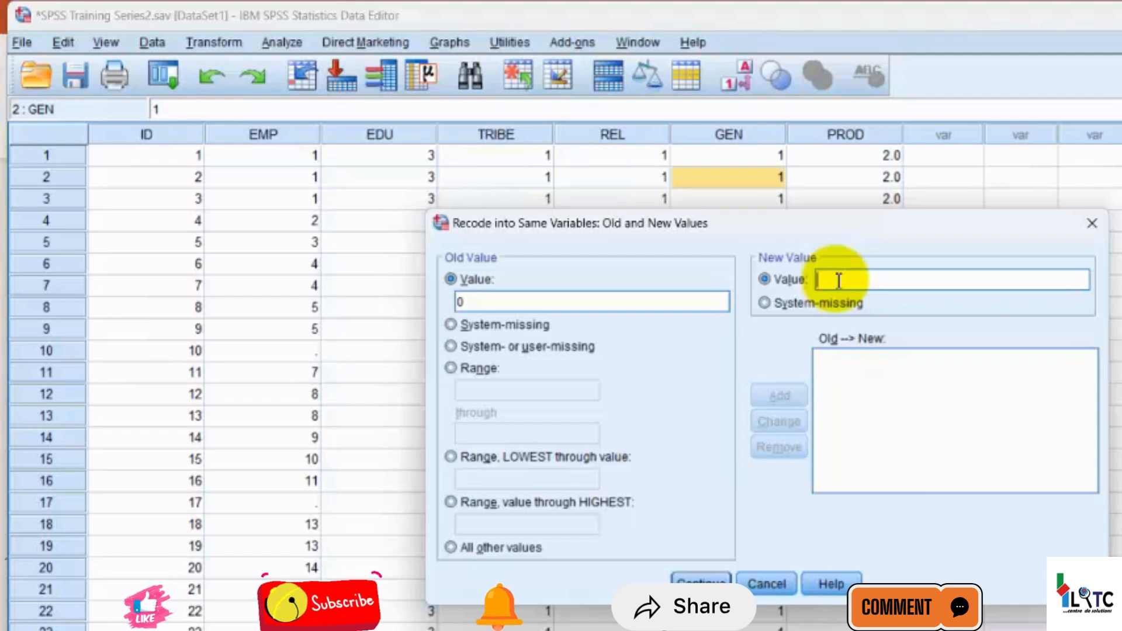
{"action": "type", "text": "2"}
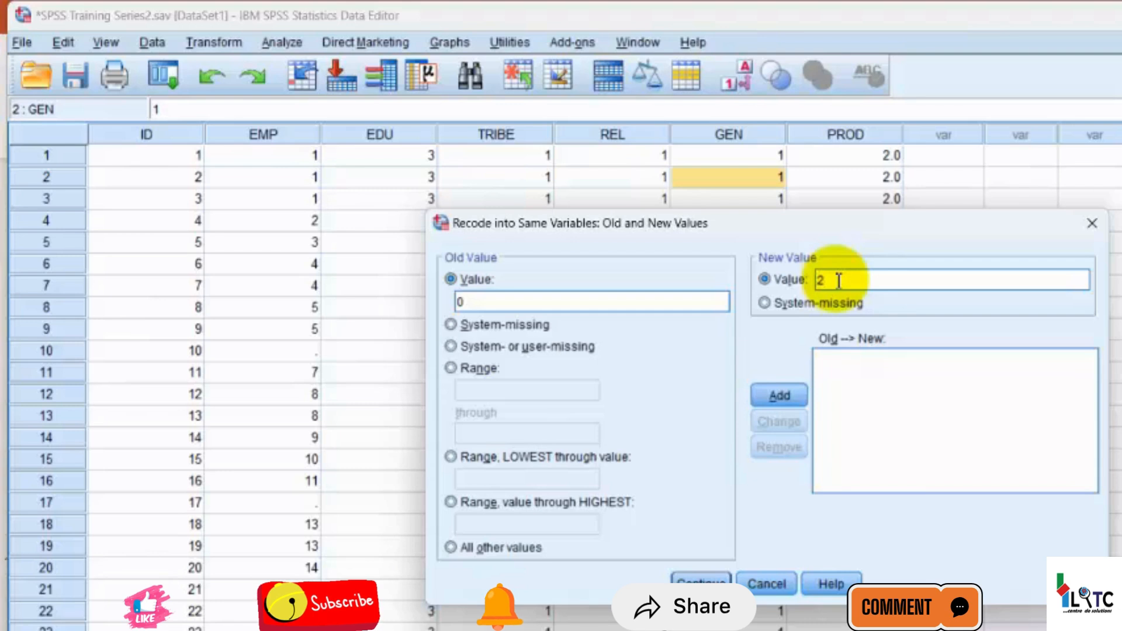
{"action": "left_click", "coordinate": [781, 396]}
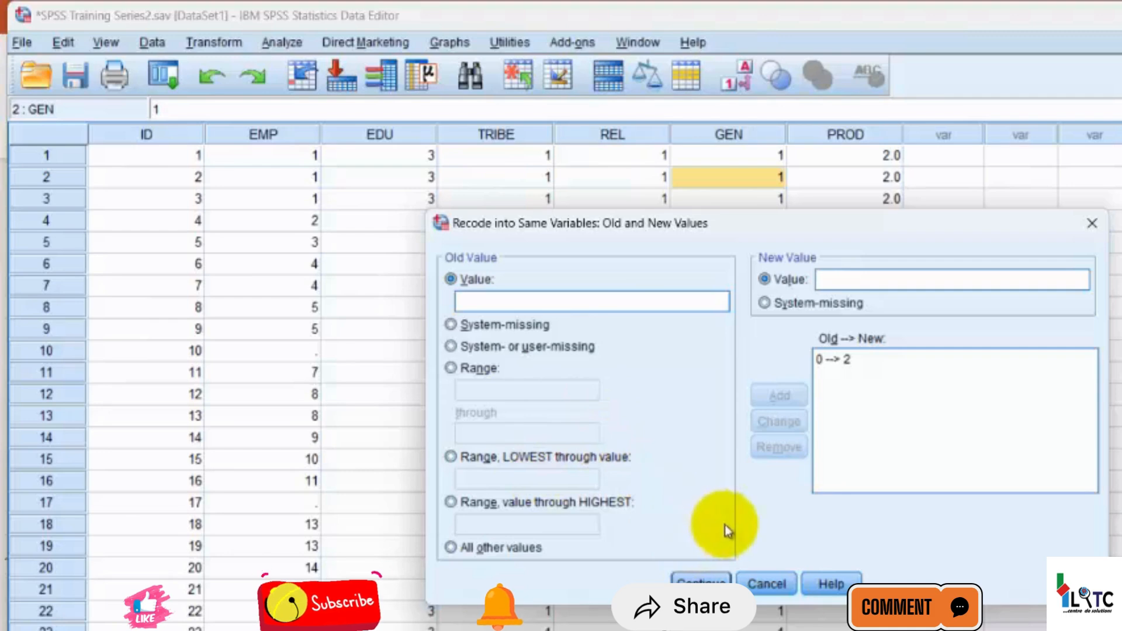
{"action": "left_click", "coordinate": [702, 580]}
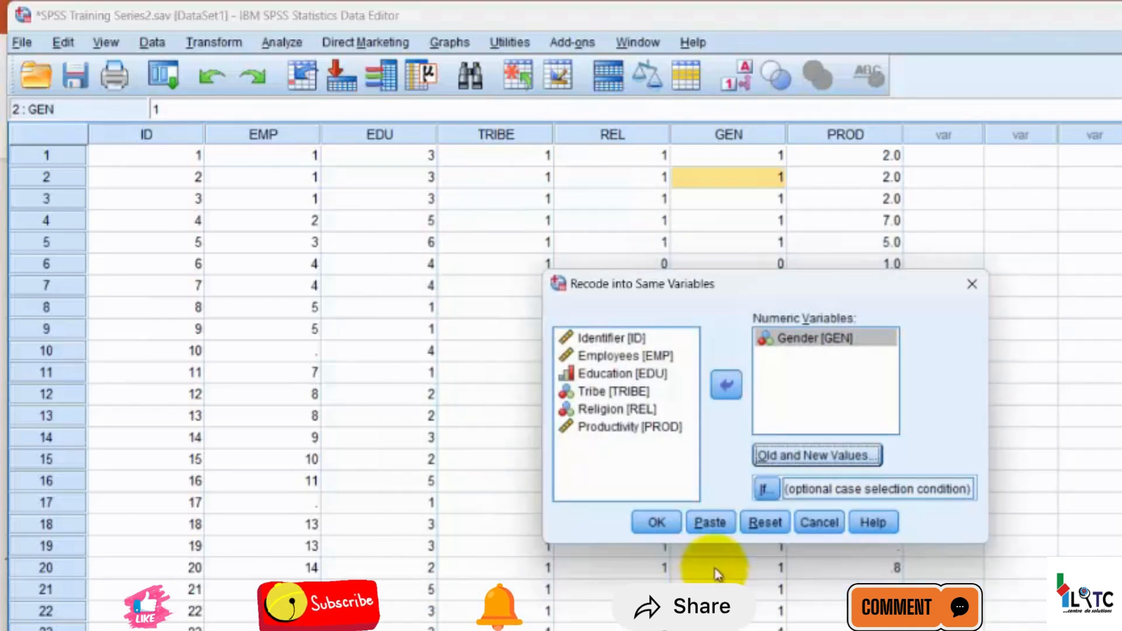
{"action": "left_click", "coordinate": [655, 522]}
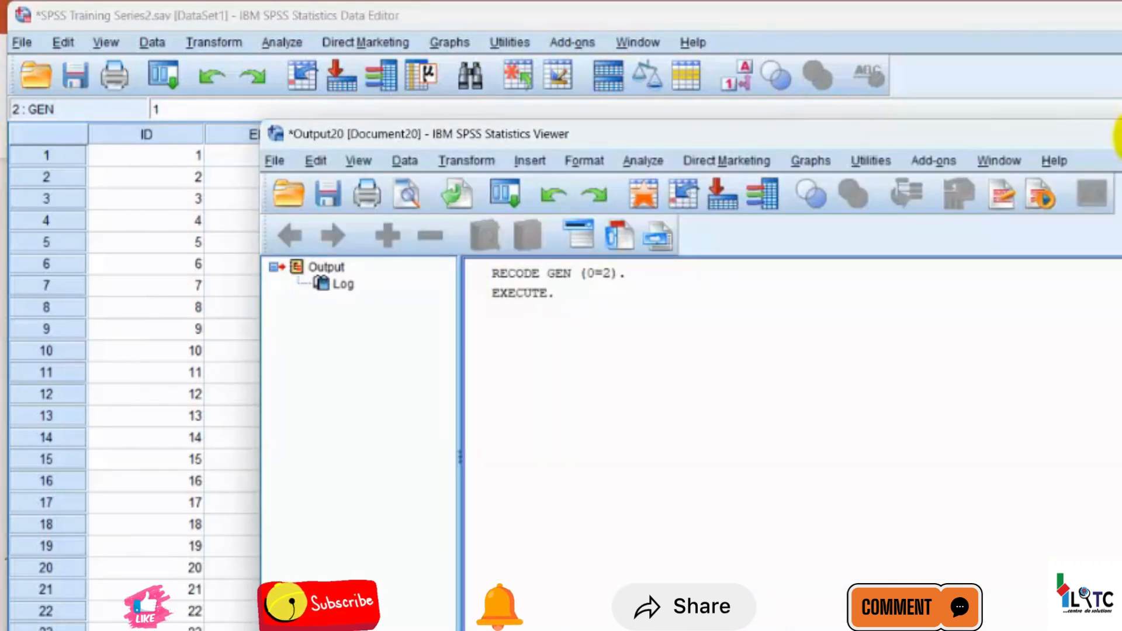
- Dismiss the output window and check the recoded GEN values in rows 6 to 8
{"action": "left_click", "coordinate": [1121, 137]}
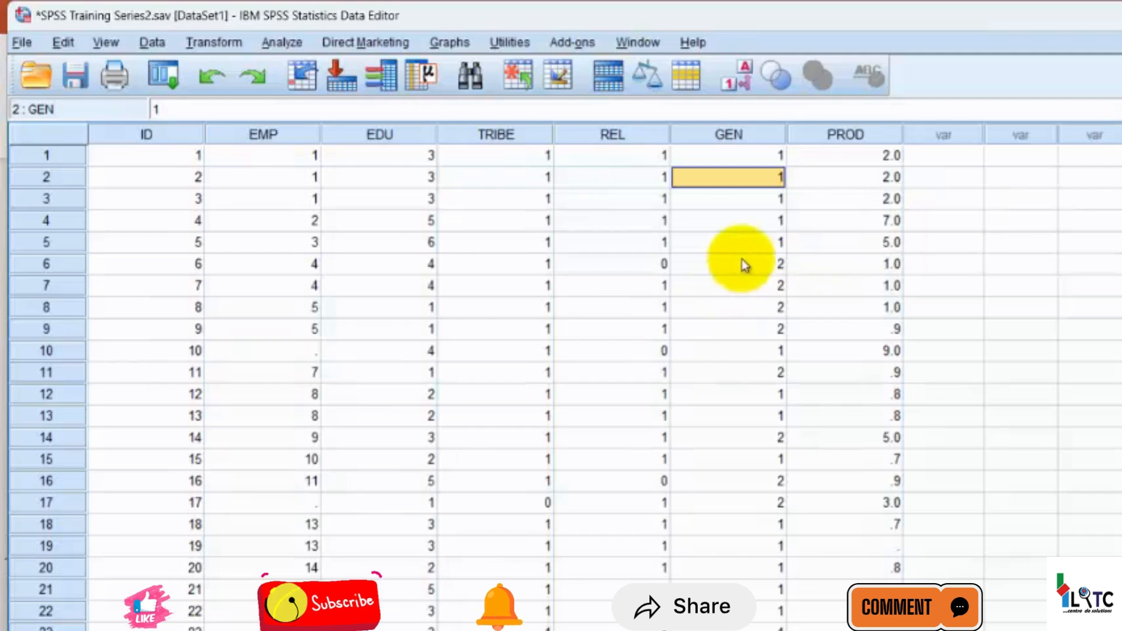
{"action": "left_click", "coordinate": [754, 263]}
{"action": "left_click", "coordinate": [776, 286]}
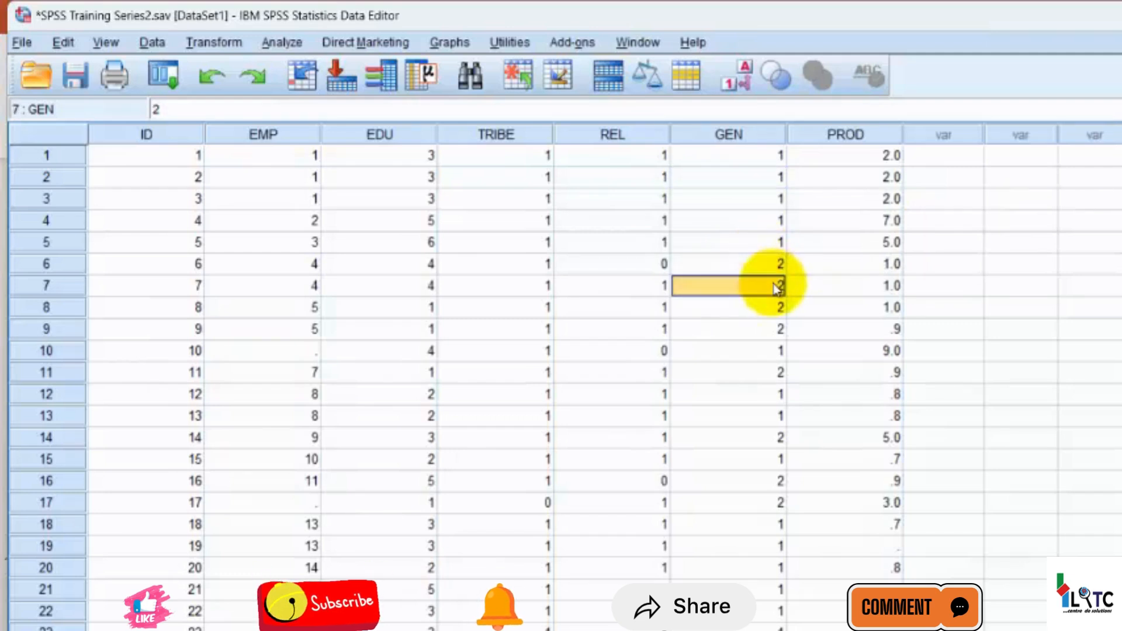
{"action": "left_click", "coordinate": [777, 314]}
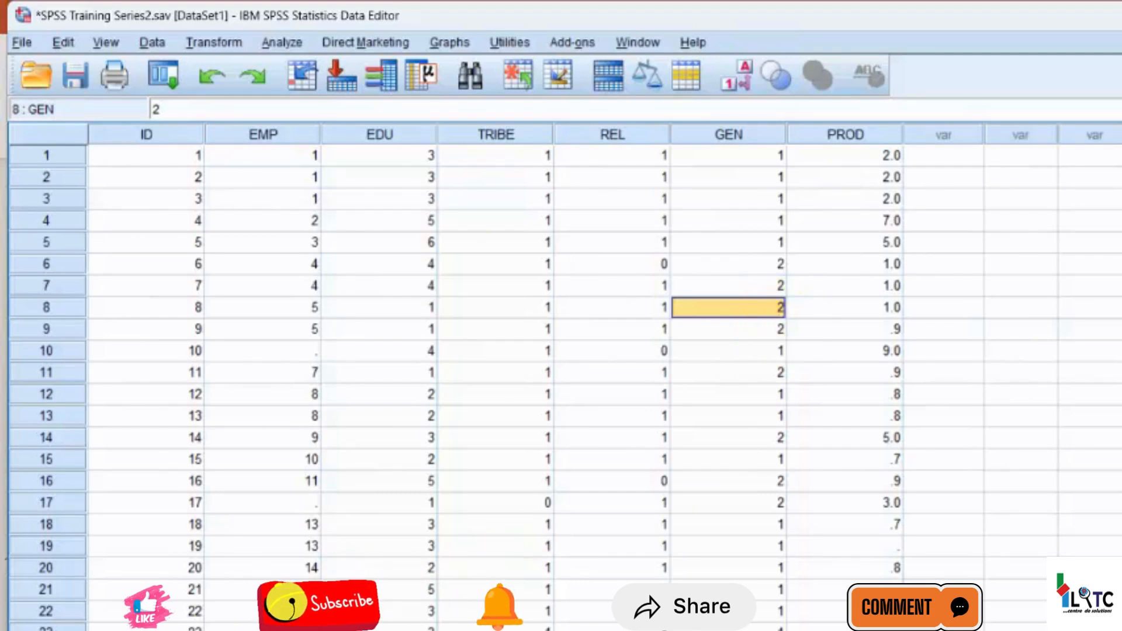
- Try to change the code of the Female value label to 2 for the GEN variable
{"action": "left_click", "coordinate": [133, 630]}
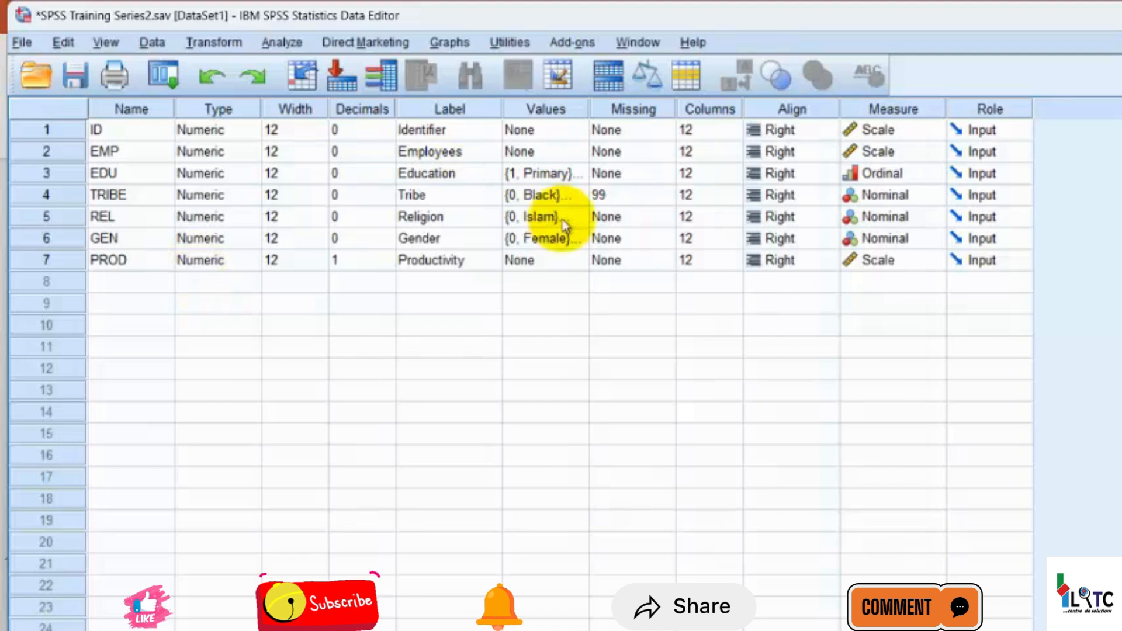
{"action": "left_click", "coordinate": [584, 240]}
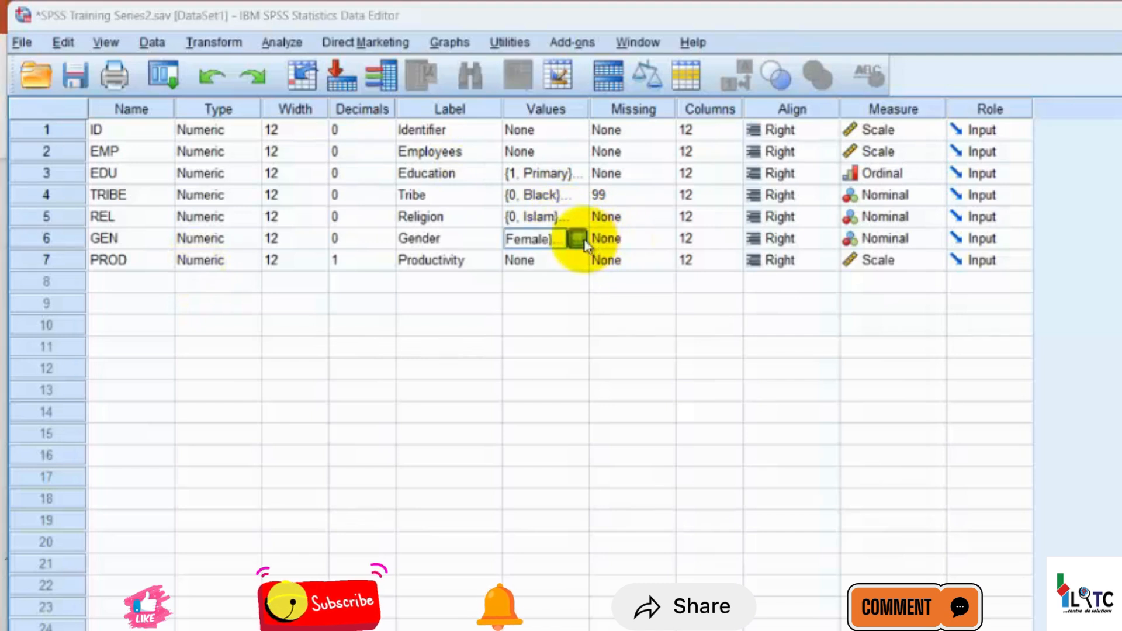
{"action": "left_click", "coordinate": [577, 238]}
{"action": "left_click", "coordinate": [655, 392]}
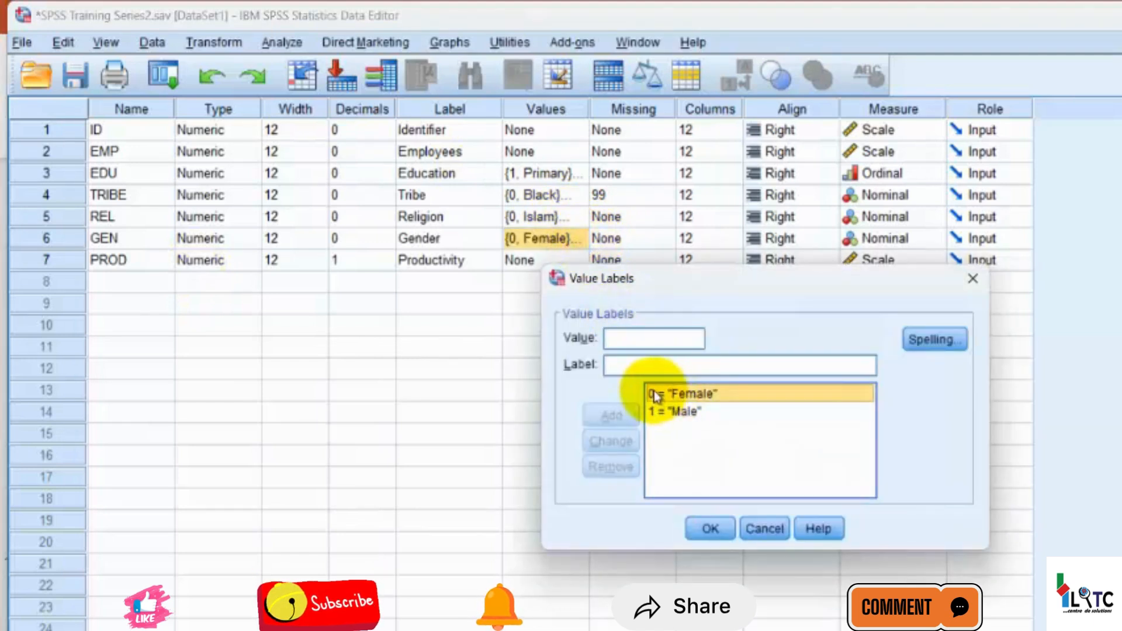
{"action": "left_click", "coordinate": [615, 339]}
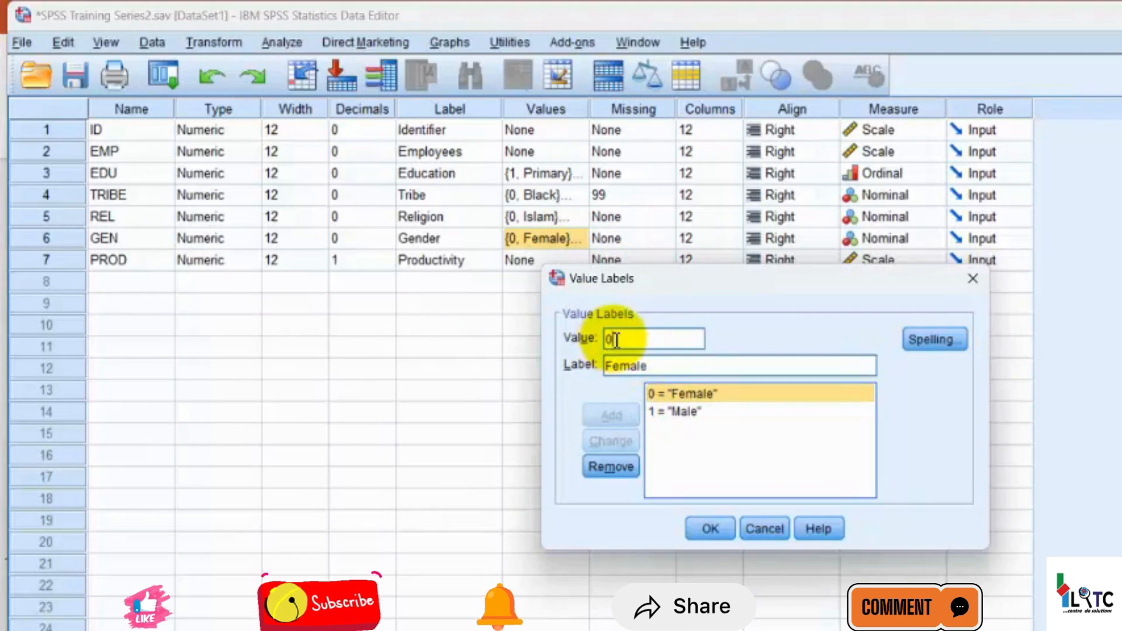
{"action": "type", "text": "2"}
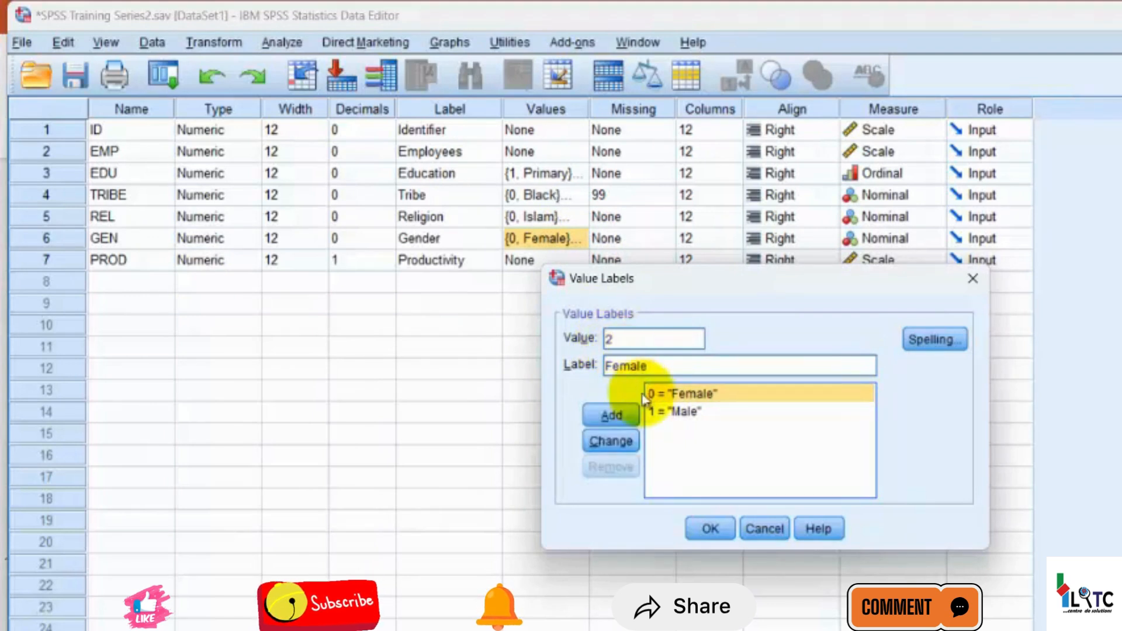
{"action": "left_click", "coordinate": [626, 442]}
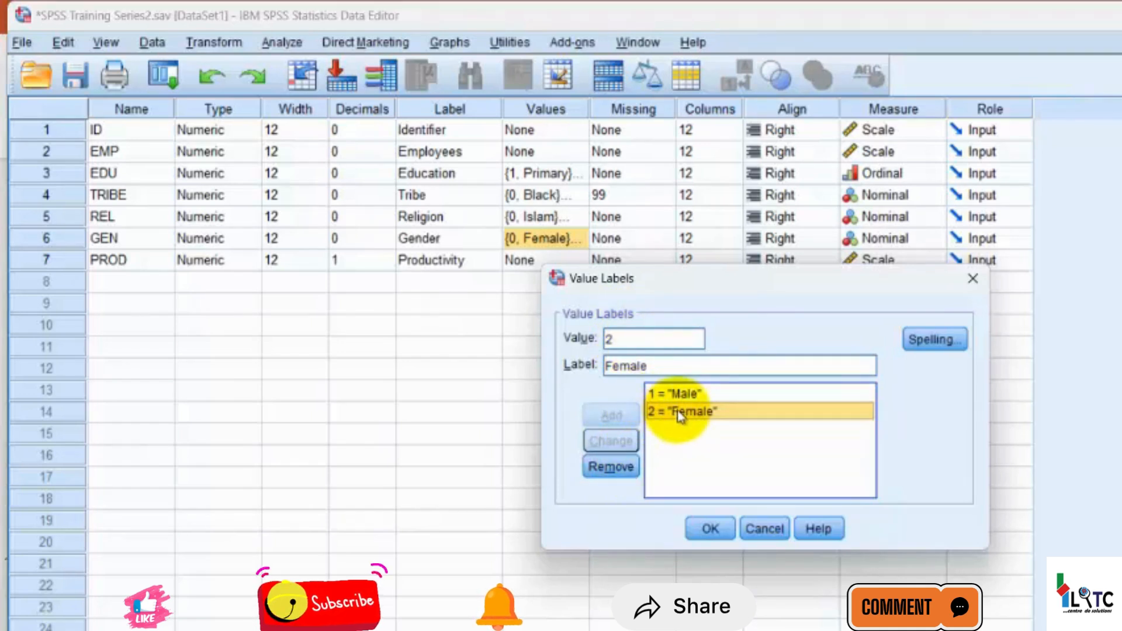
{"action": "left_click", "coordinate": [634, 339]}
{"action": "key", "text": "BackSpace"}
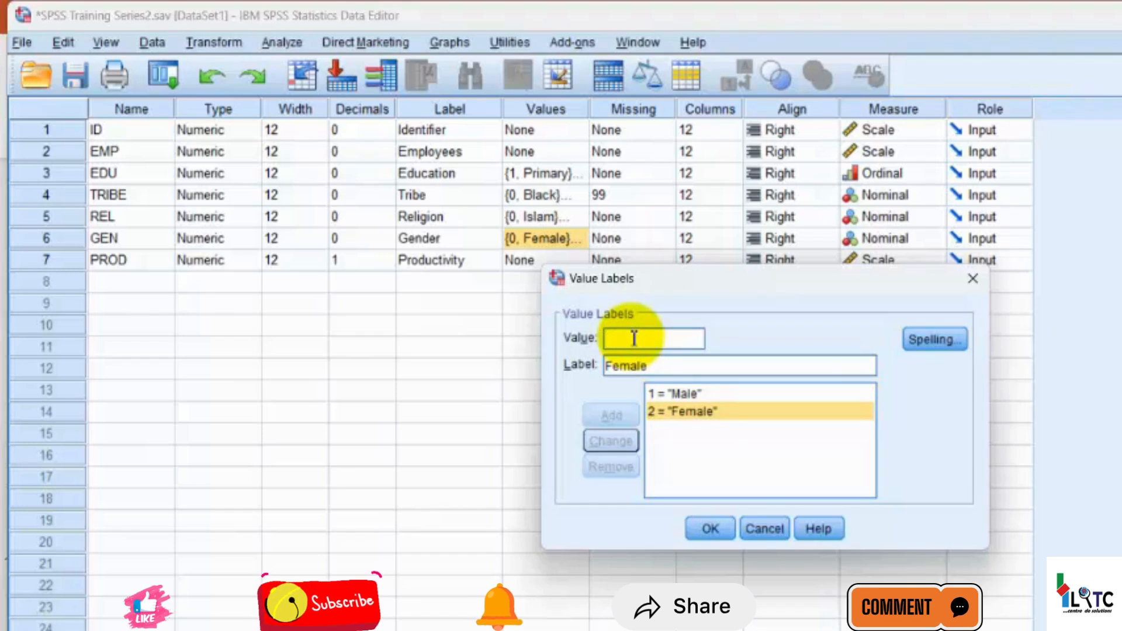
{"action": "type", "text": "0"}
{"action": "key", "text": "BackSpace"}
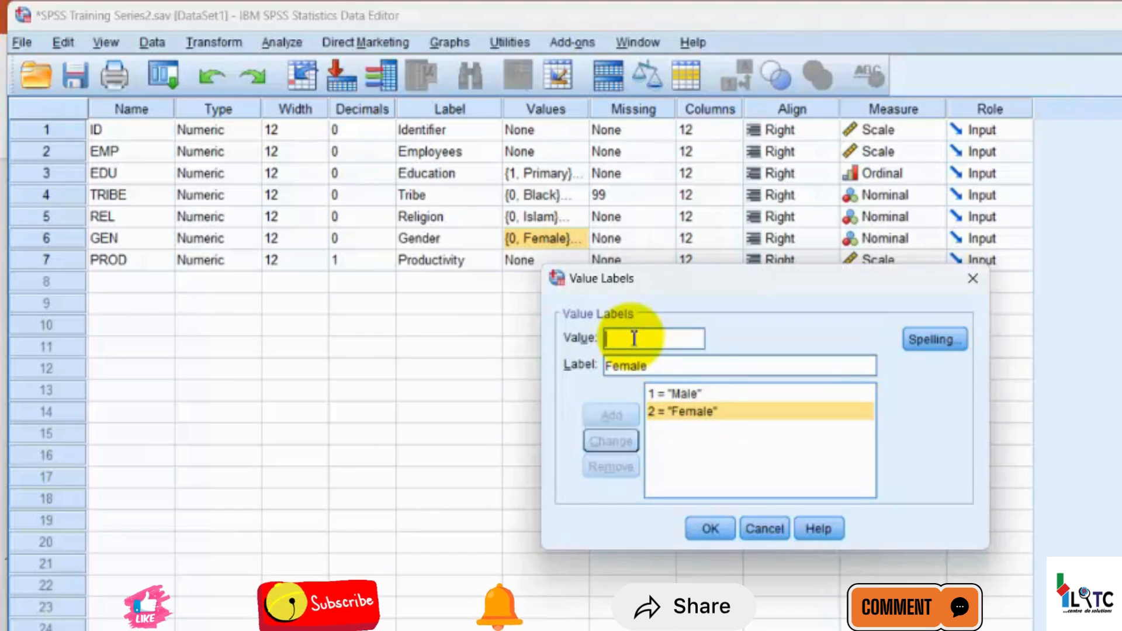
{"action": "type", "text": "2"}
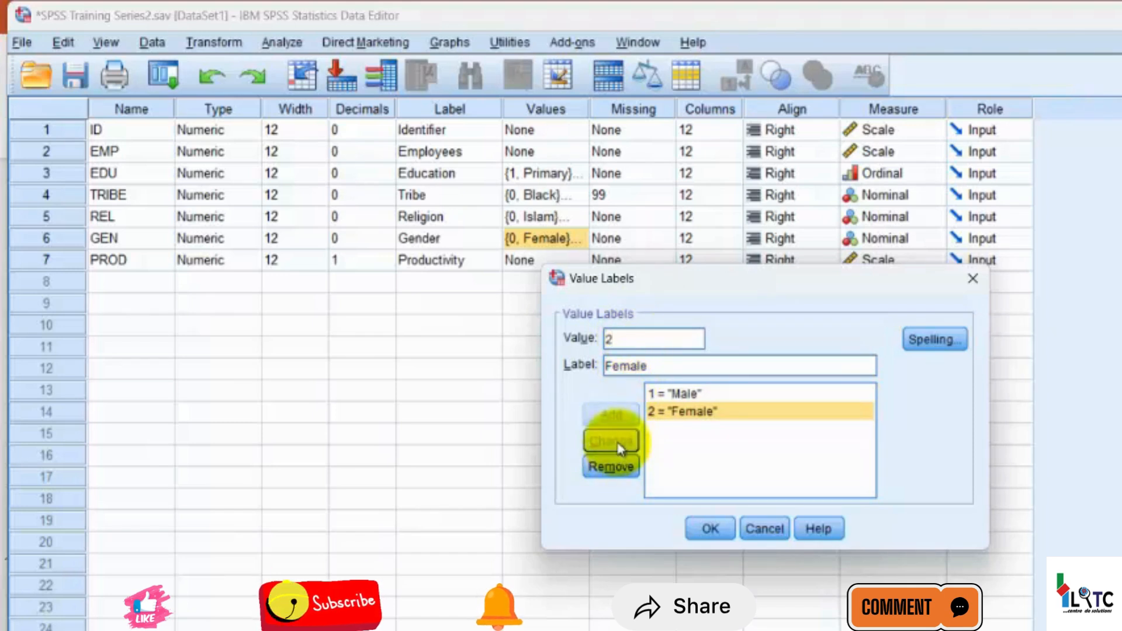
{"action": "left_click", "coordinate": [765, 529]}
- Change the code of the Female value label to 2 for the GEN variable and apply the labels
{"action": "left_click", "coordinate": [559, 243]}
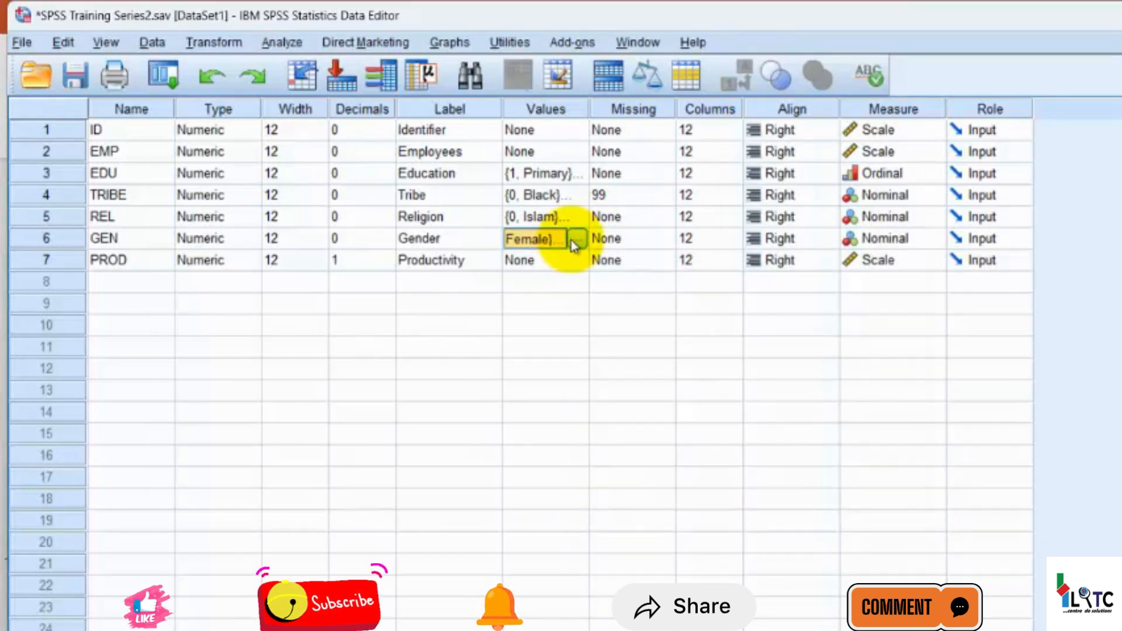
{"action": "left_click", "coordinate": [576, 239]}
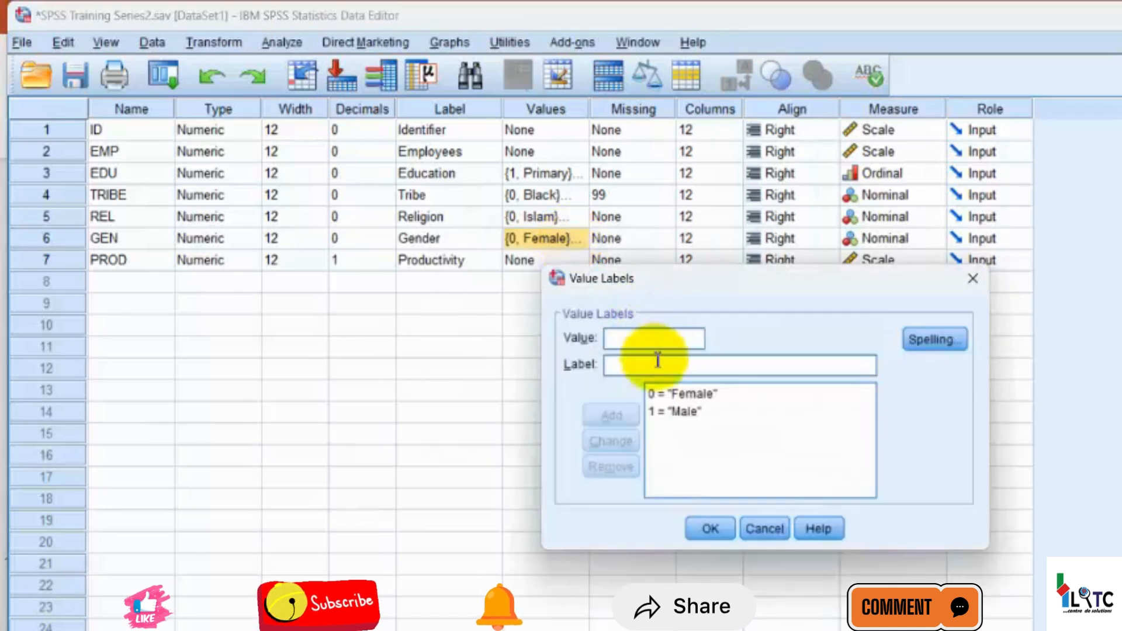
{"action": "left_click", "coordinate": [662, 399]}
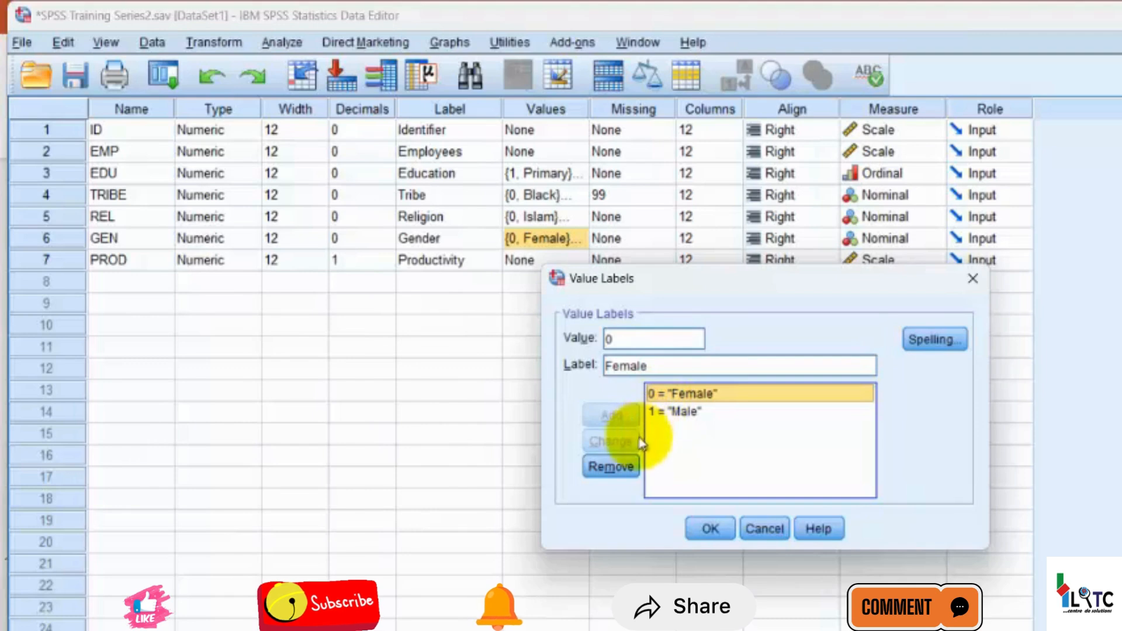
{"action": "left_click", "coordinate": [623, 346]}
{"action": "type", "text": "2"}
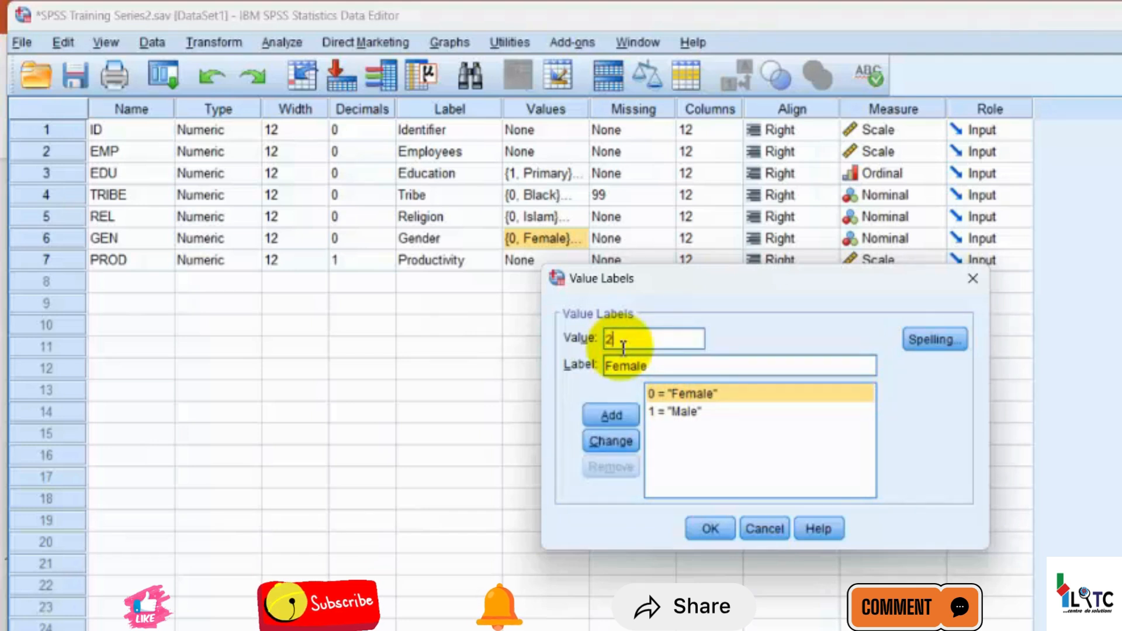
{"action": "left_click", "coordinate": [619, 441]}
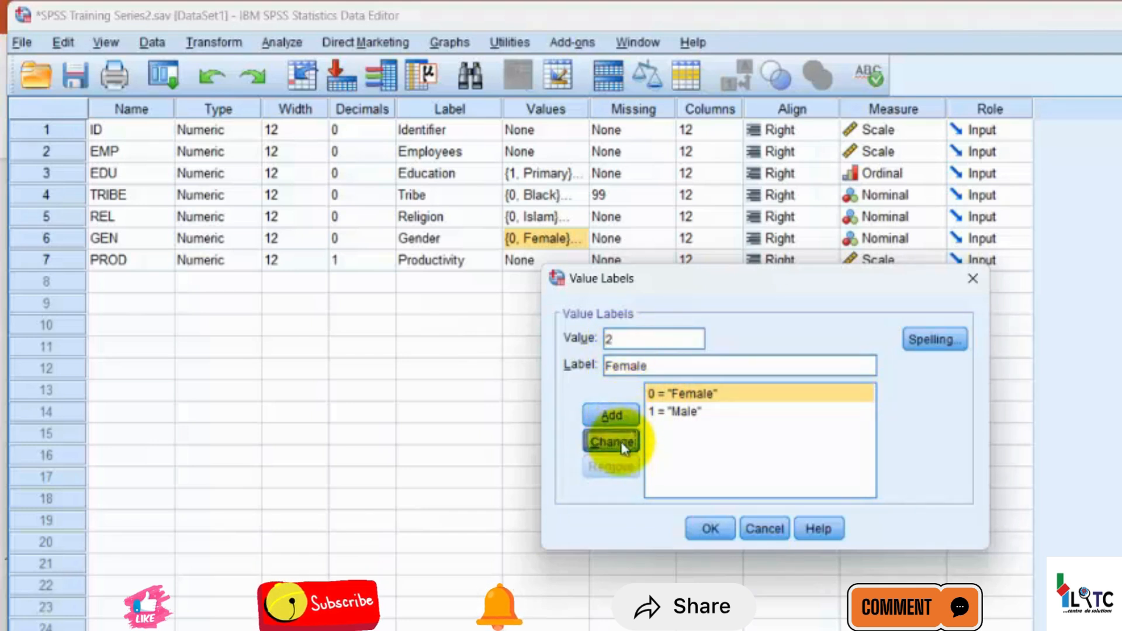
{"action": "left_click", "coordinate": [714, 526]}
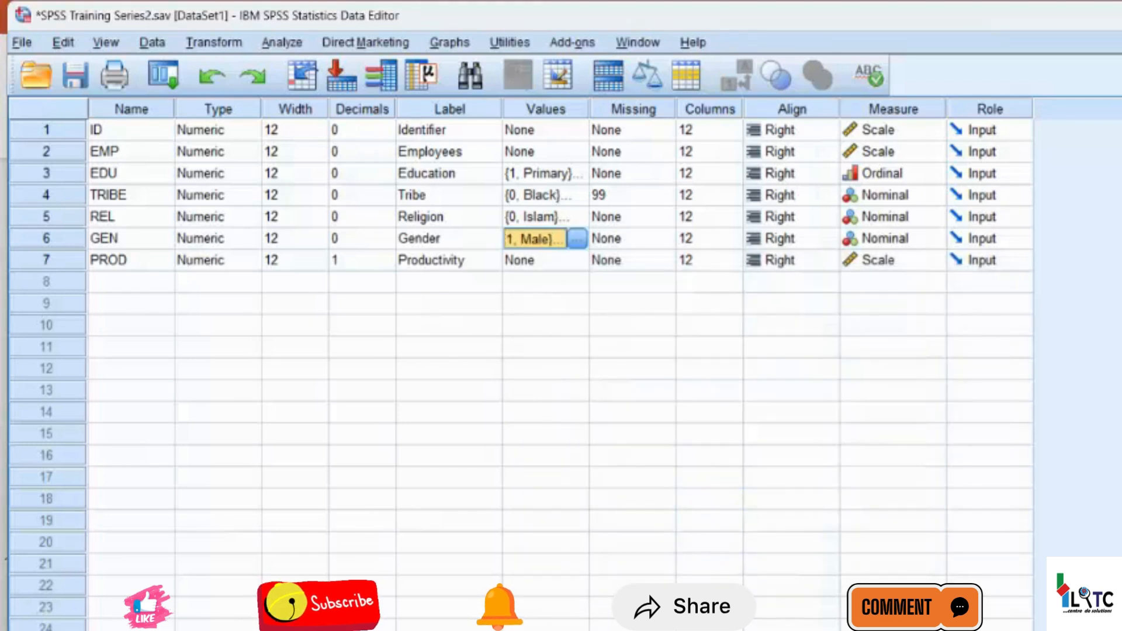
- Return to the data, inspect the GEN and REL codes in row 6, and select the REL column
{"action": "left_click", "coordinate": [50, 630]}
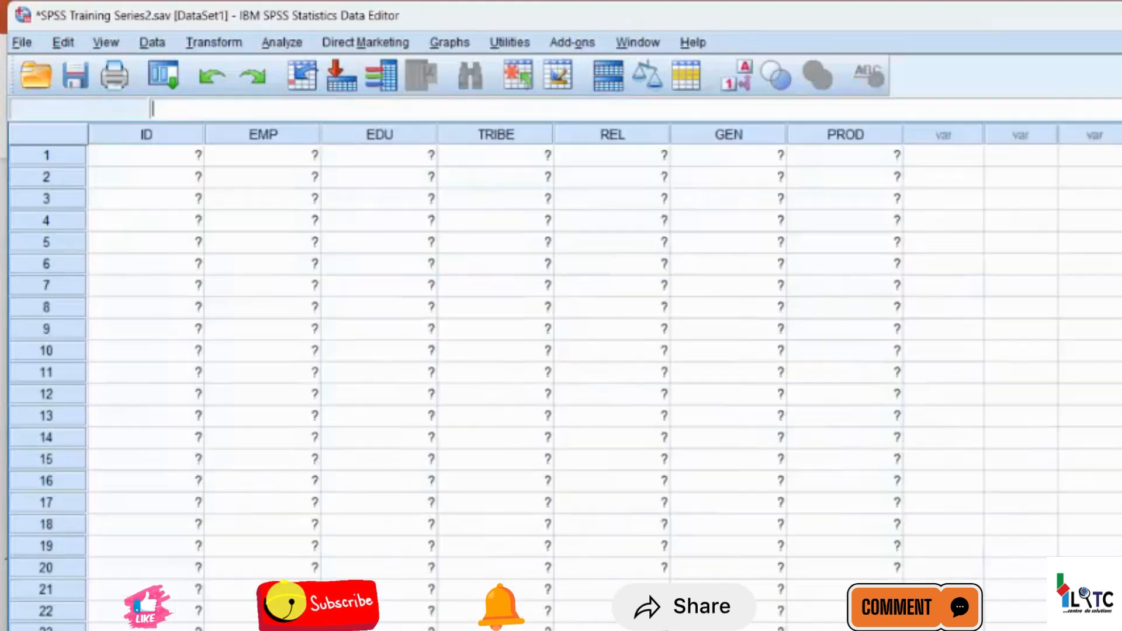
{"action": "left_click", "coordinate": [781, 269]}
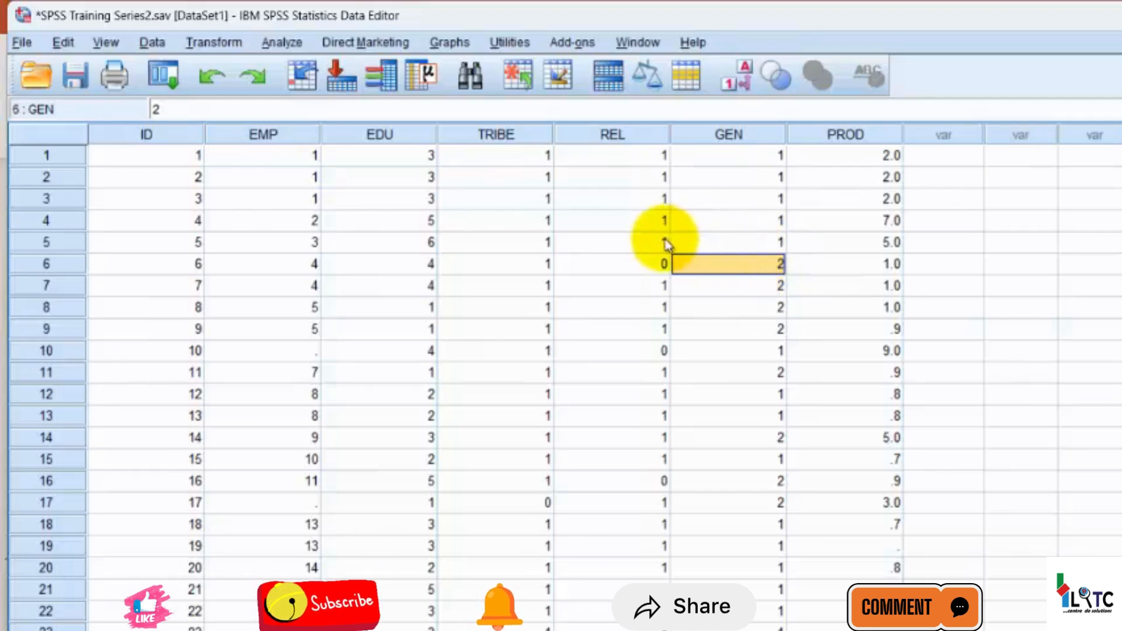
{"action": "left_click", "coordinate": [648, 262]}
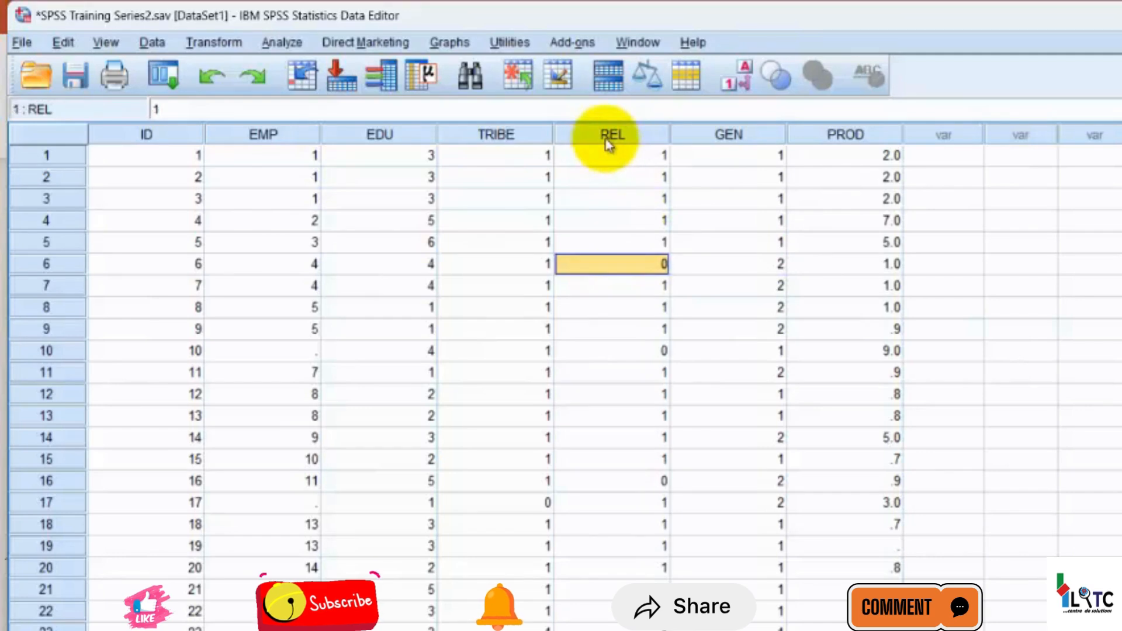
{"action": "left_click", "coordinate": [609, 135]}
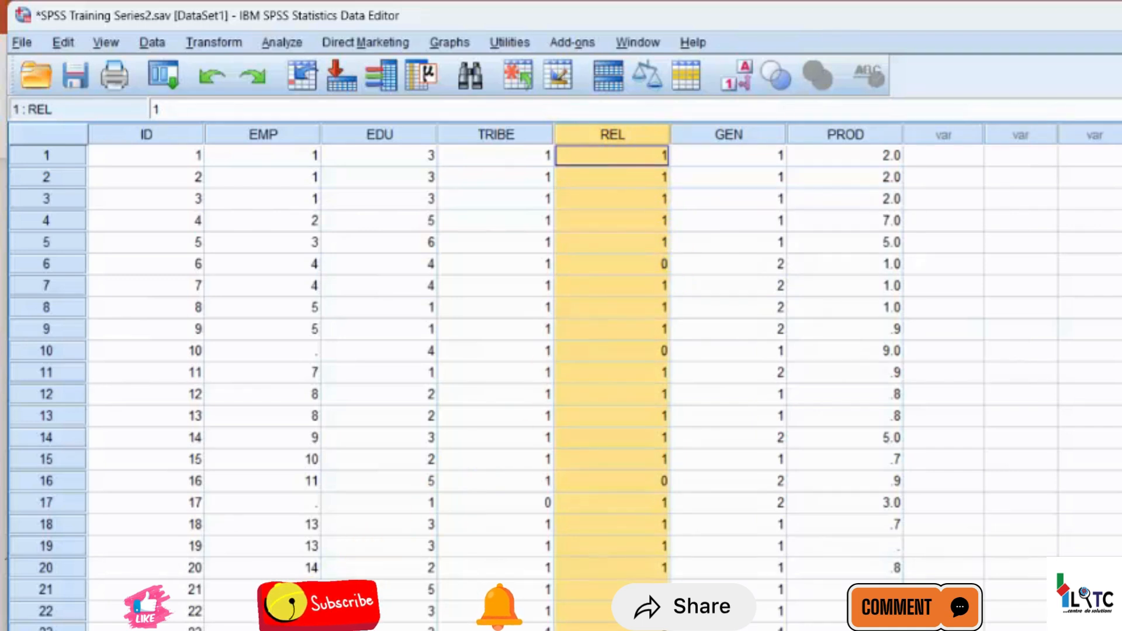
- Check the value labels defined for Religion, leave them as they are, and return to the data
{"action": "left_click", "coordinate": [133, 630]}
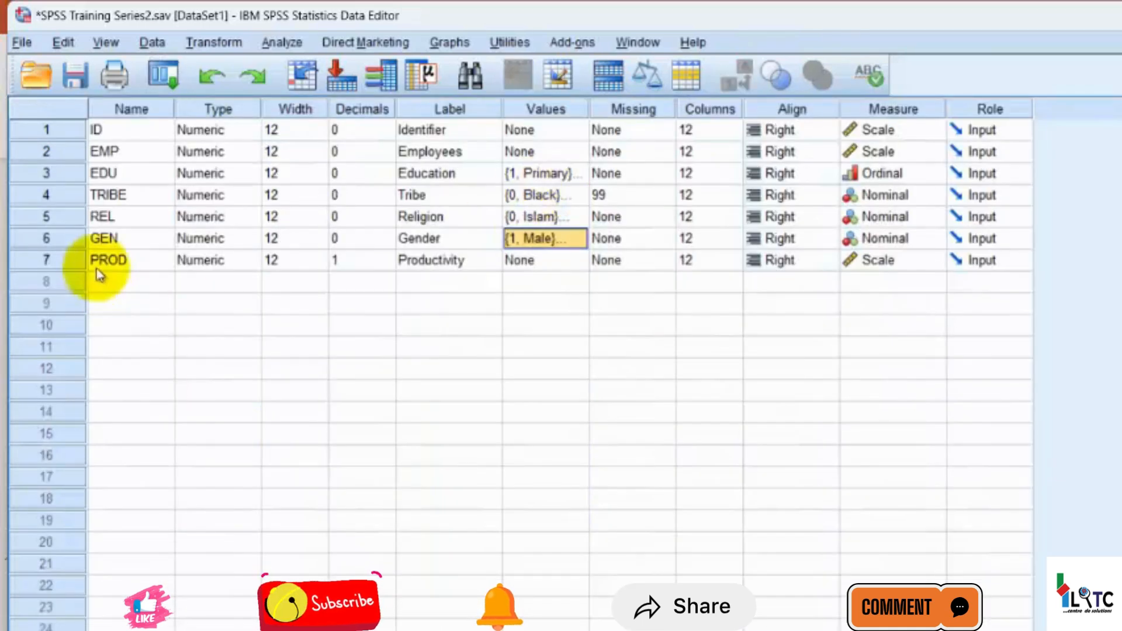
{"action": "left_click", "coordinate": [570, 218]}
{"action": "left_click", "coordinate": [574, 218]}
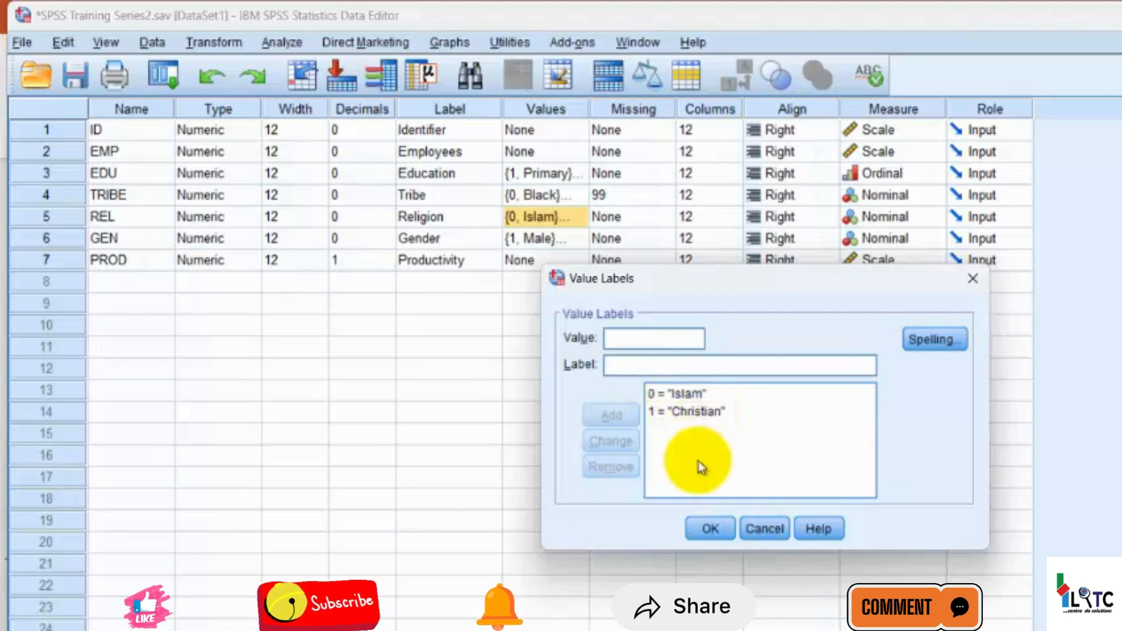
{"action": "left_click", "coordinate": [766, 529]}
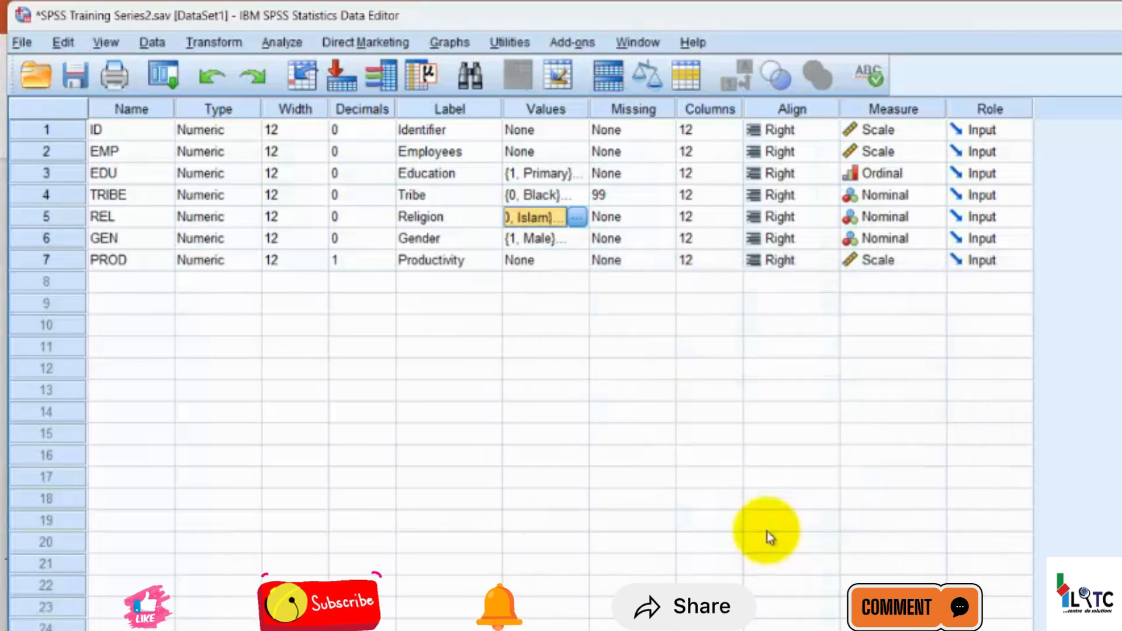
{"action": "left_click", "coordinate": [52, 630]}
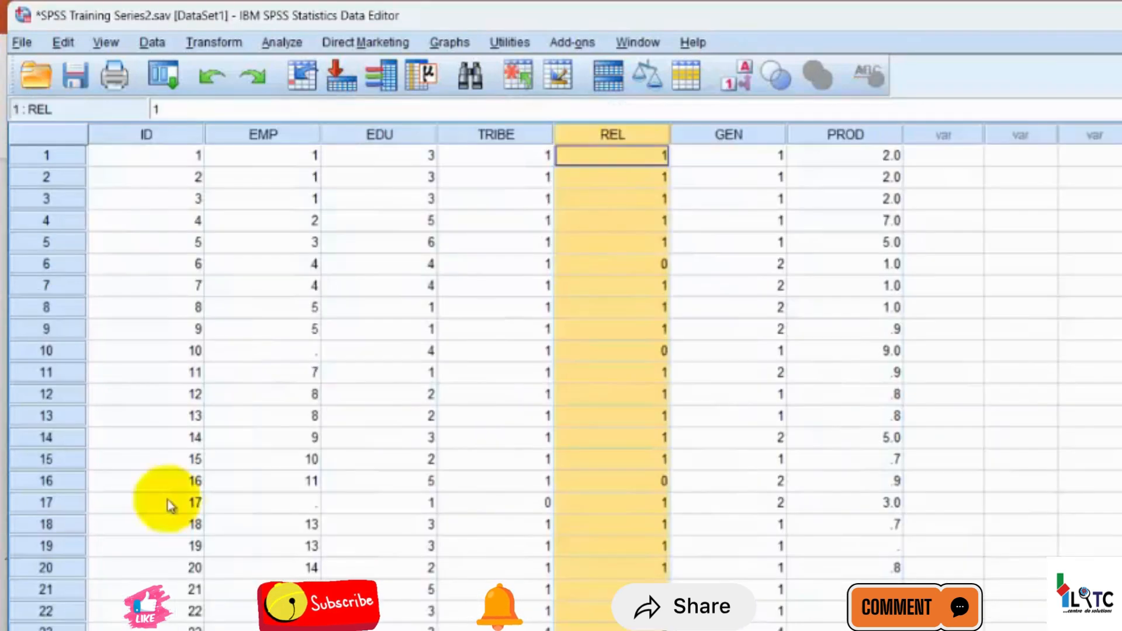
- Set up Recode into Same Variables with Religion [REL] in place of Gender [GEN]
{"action": "left_click", "coordinate": [229, 48]}
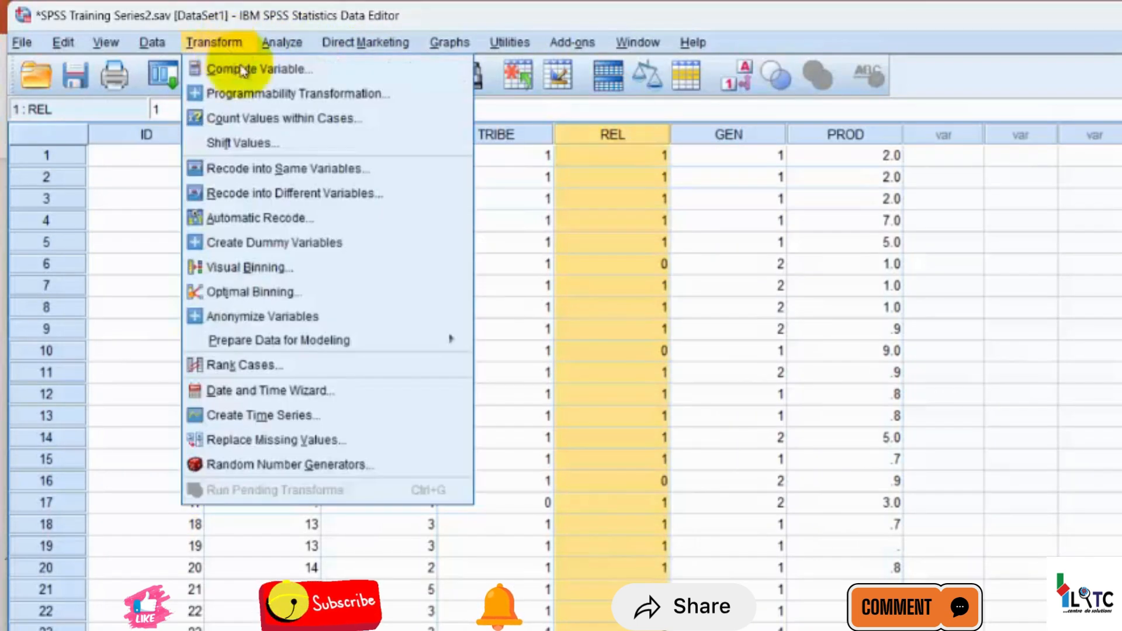
{"action": "left_click", "coordinate": [299, 175]}
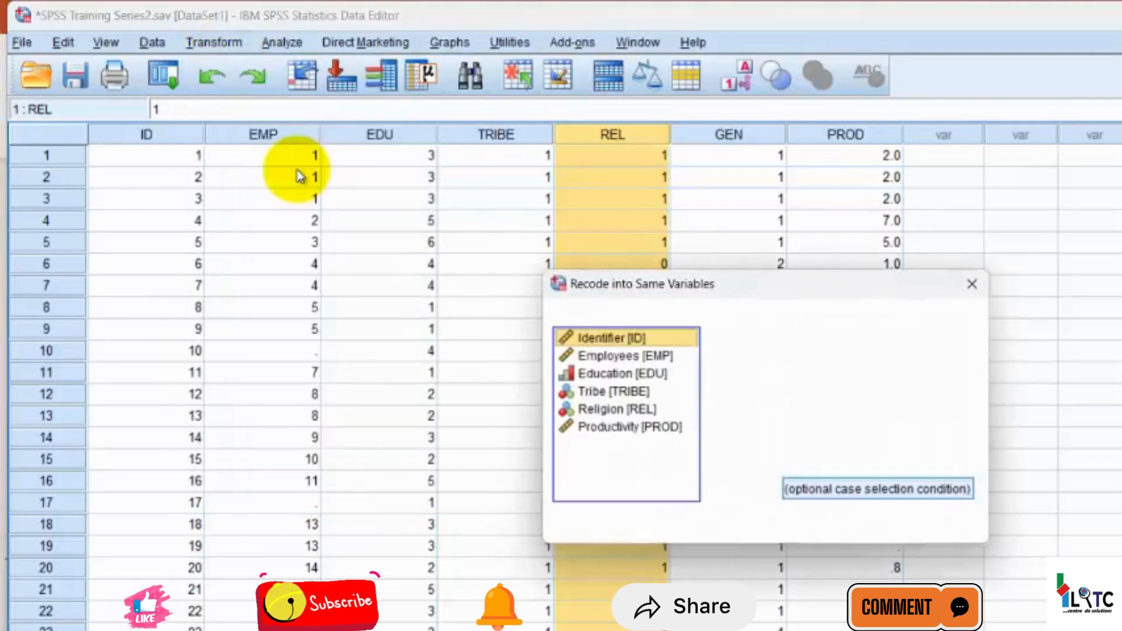
{"action": "left_click", "coordinate": [802, 341]}
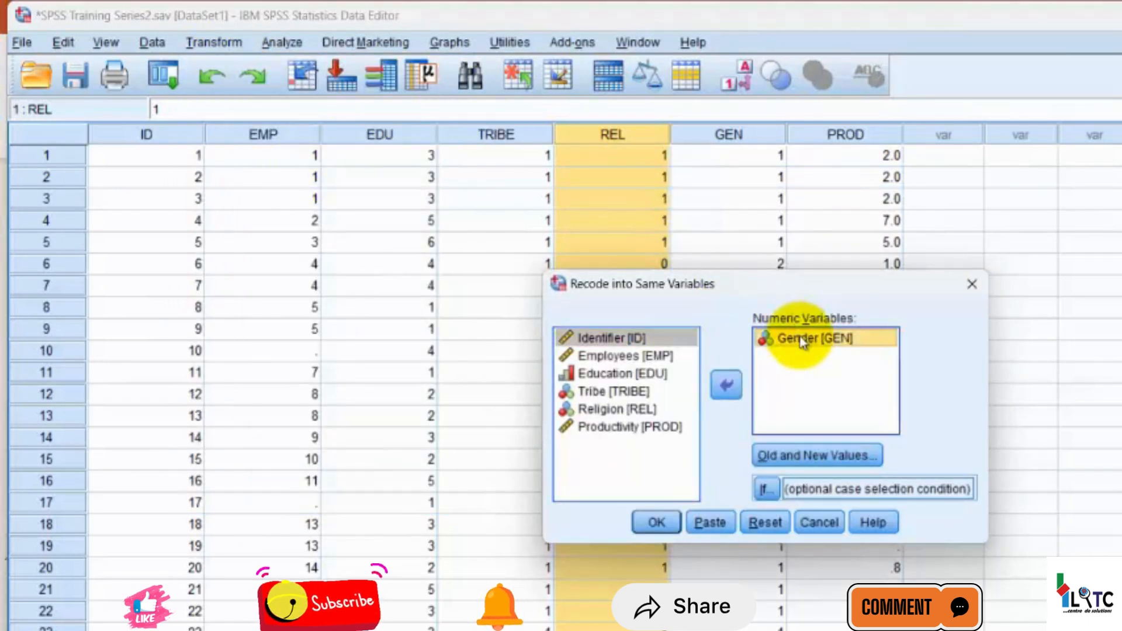
{"action": "left_click", "coordinate": [725, 383]}
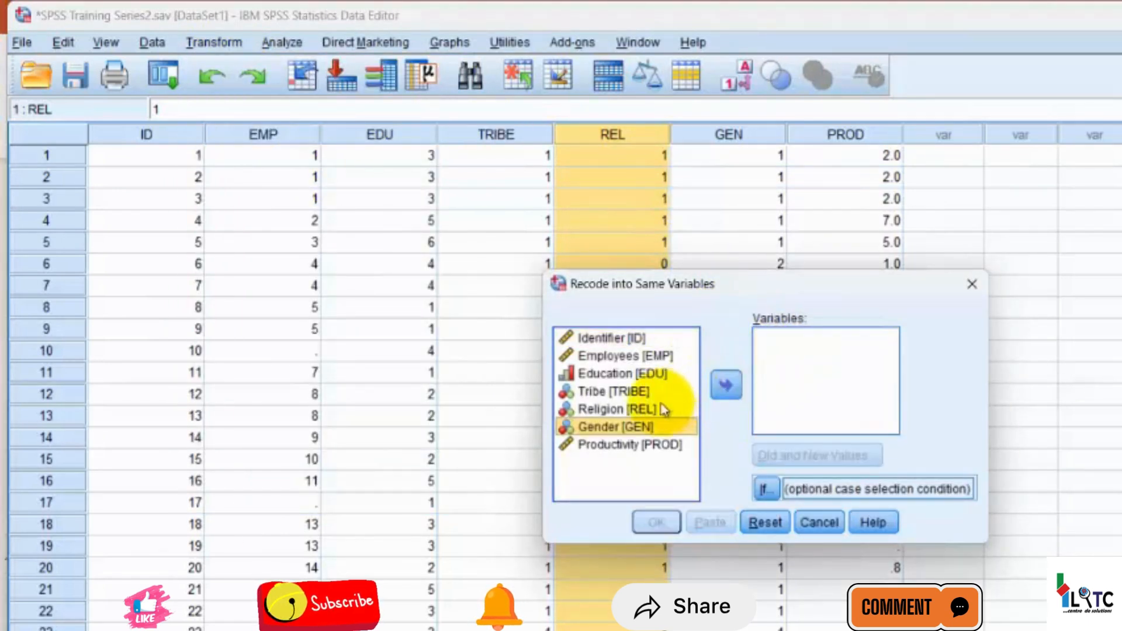
{"action": "left_click", "coordinate": [633, 407]}
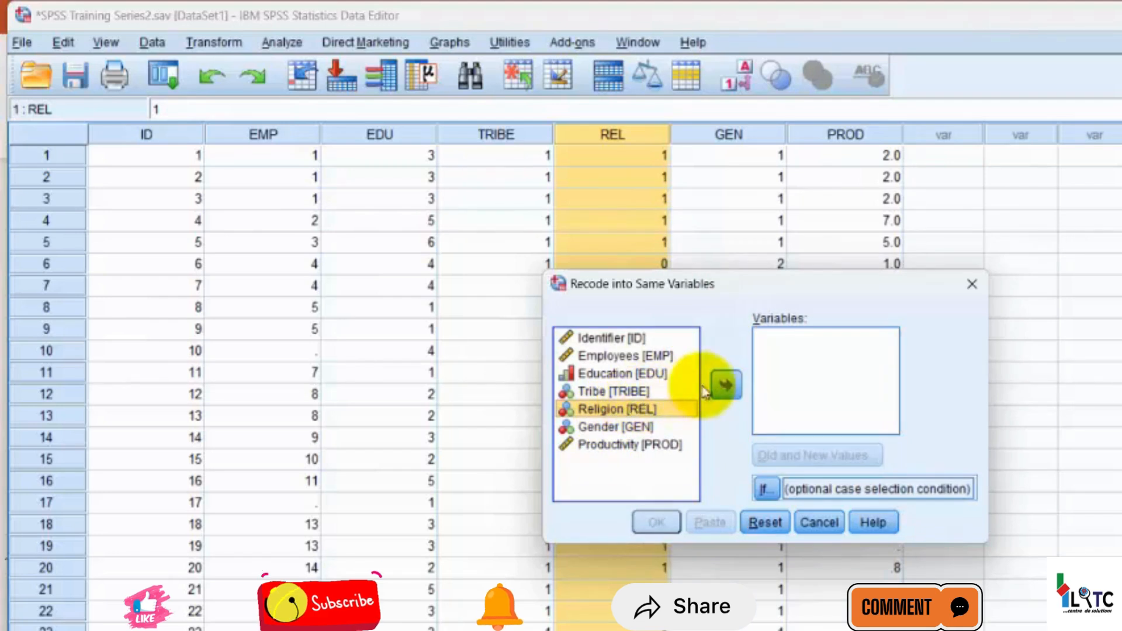
{"action": "left_click", "coordinate": [726, 385]}
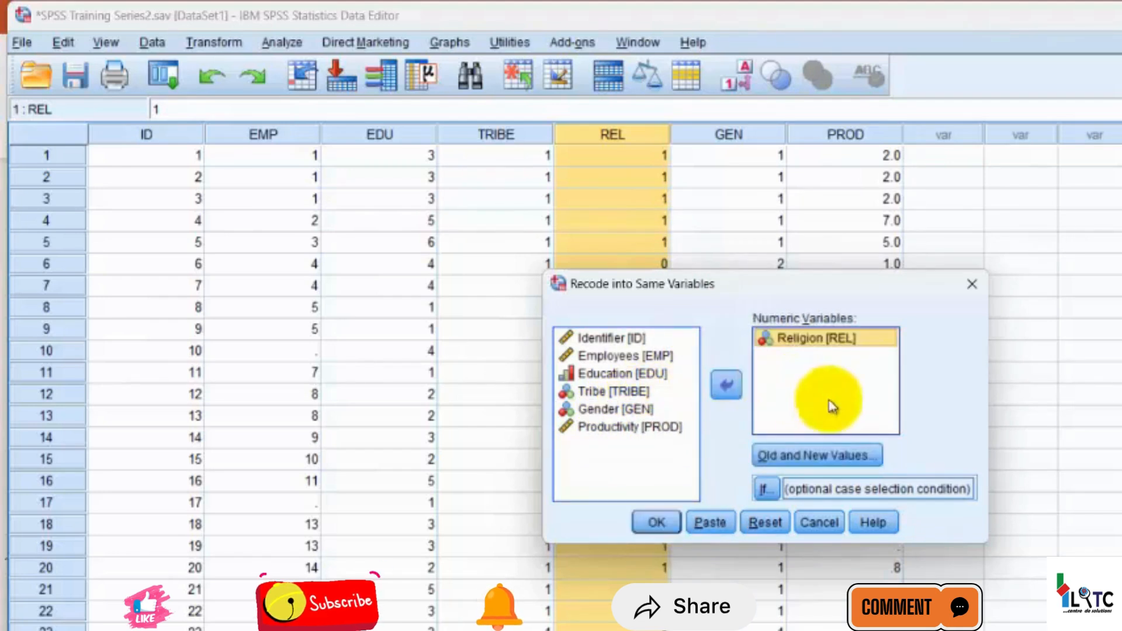
- Remove the leftover 0 to 2 rule from the old and new values of the recode
{"action": "left_click", "coordinate": [831, 463]}
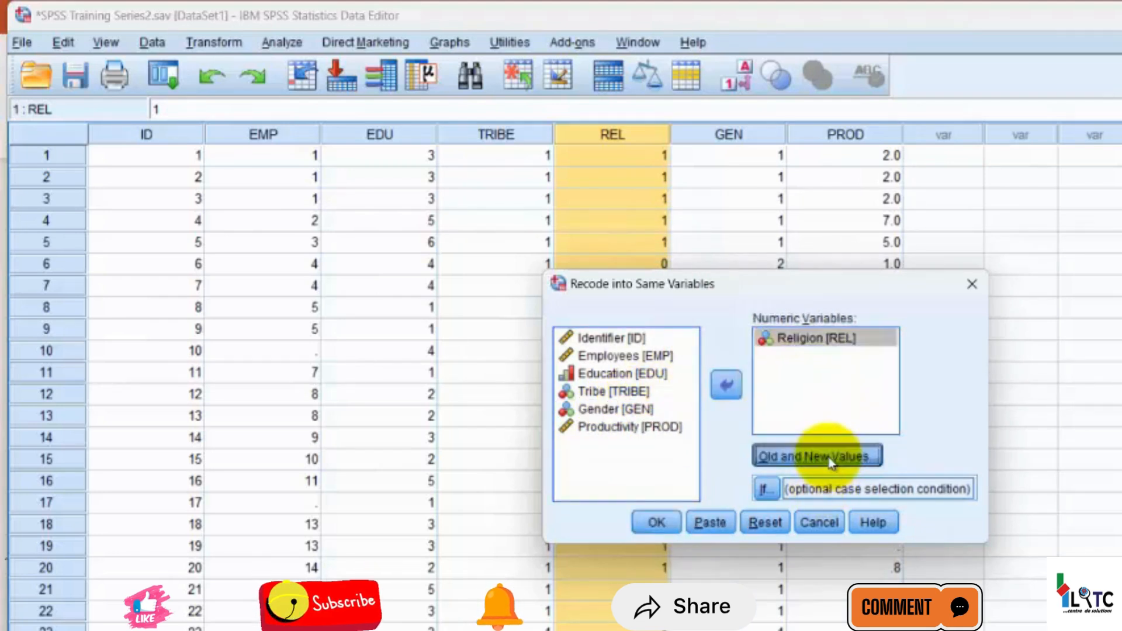
{"action": "left_click", "coordinate": [513, 304]}
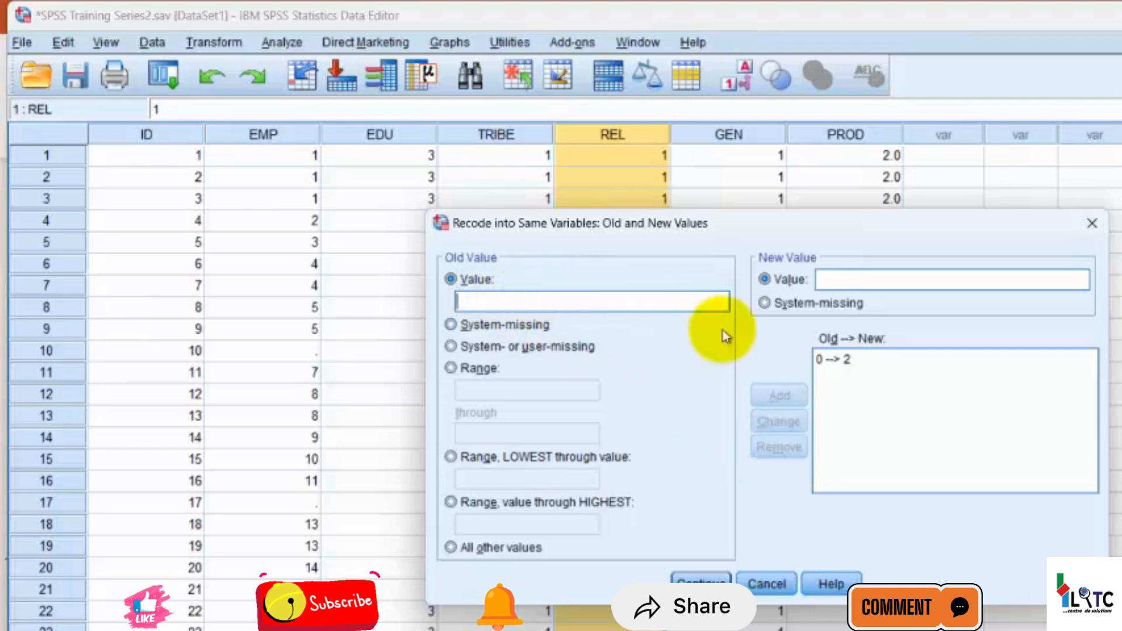
{"action": "left_click", "coordinate": [842, 362]}
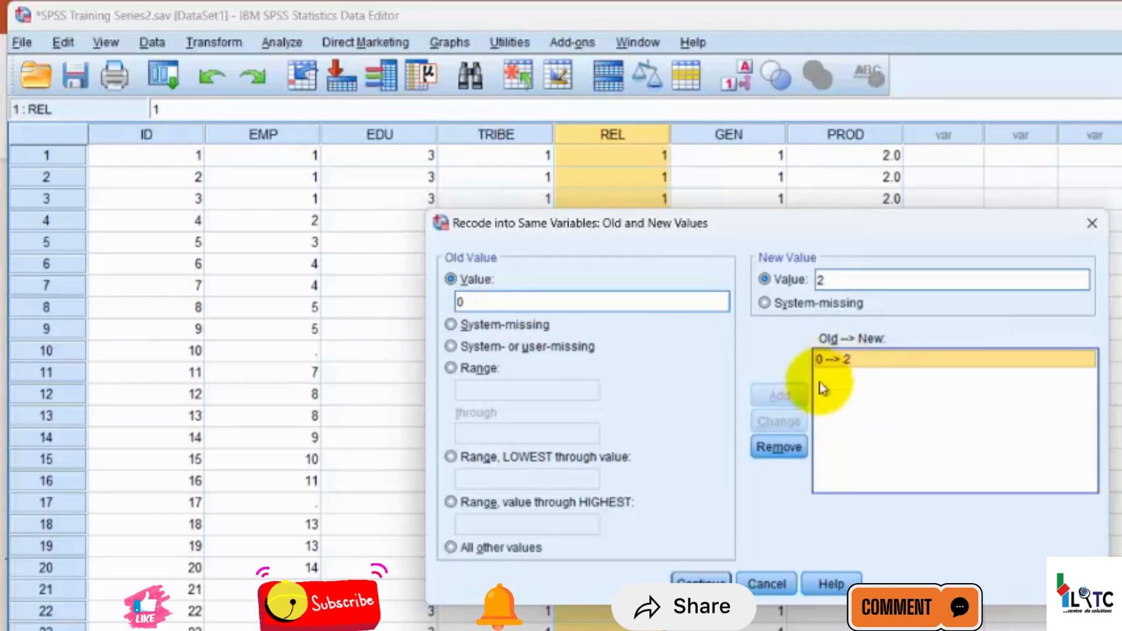
{"action": "left_click", "coordinate": [783, 447]}
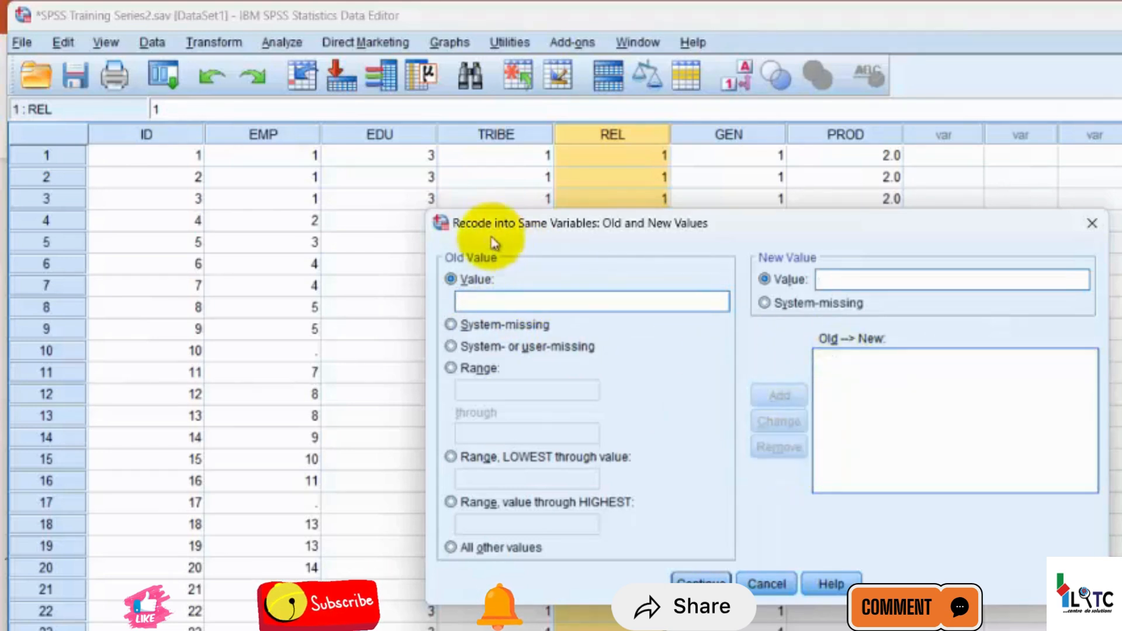
- Add a recode rule that turns old value 0 into new value 1
{"action": "left_click", "coordinate": [501, 307]}
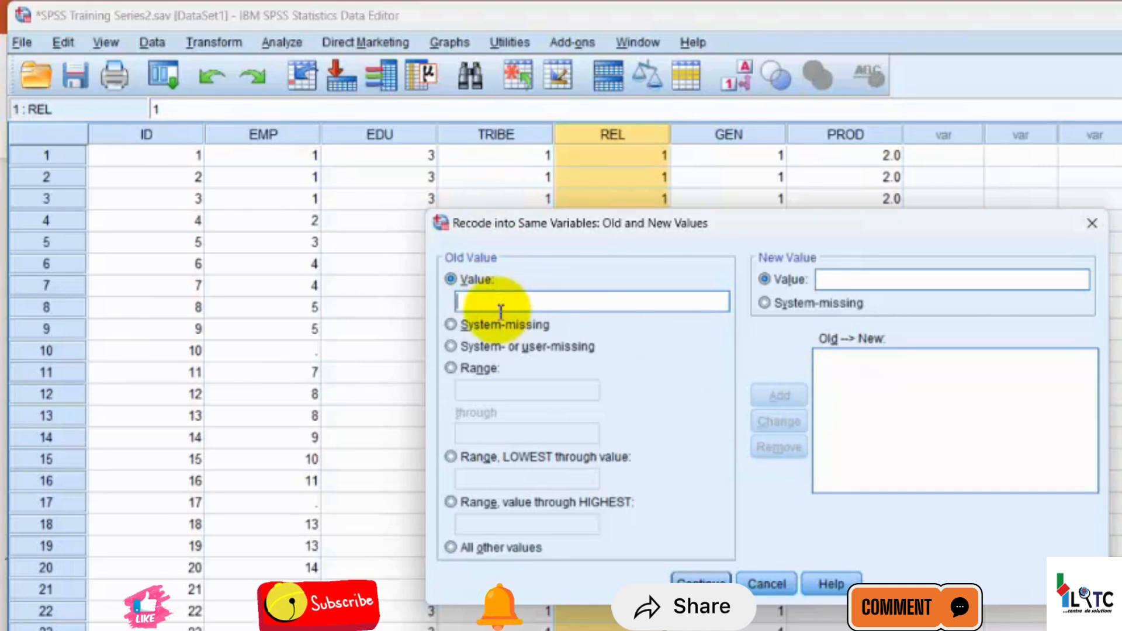
{"action": "type", "text": "0"}
{"action": "key", "text": "Tab"}
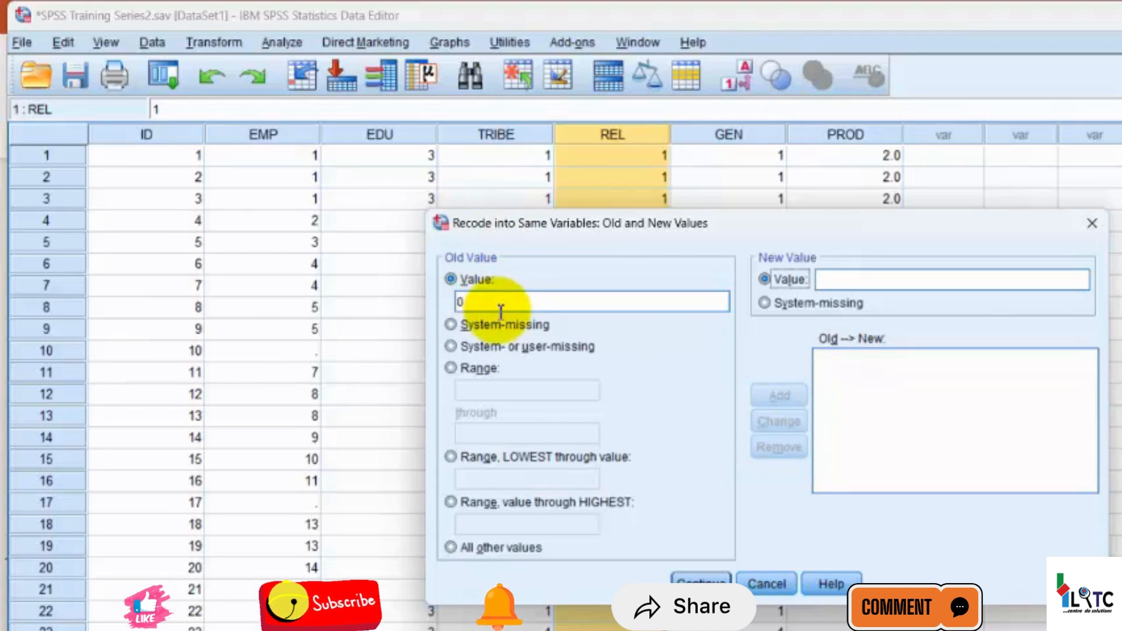
{"action": "key", "text": "Tab"}
{"action": "type", "text": "1"}
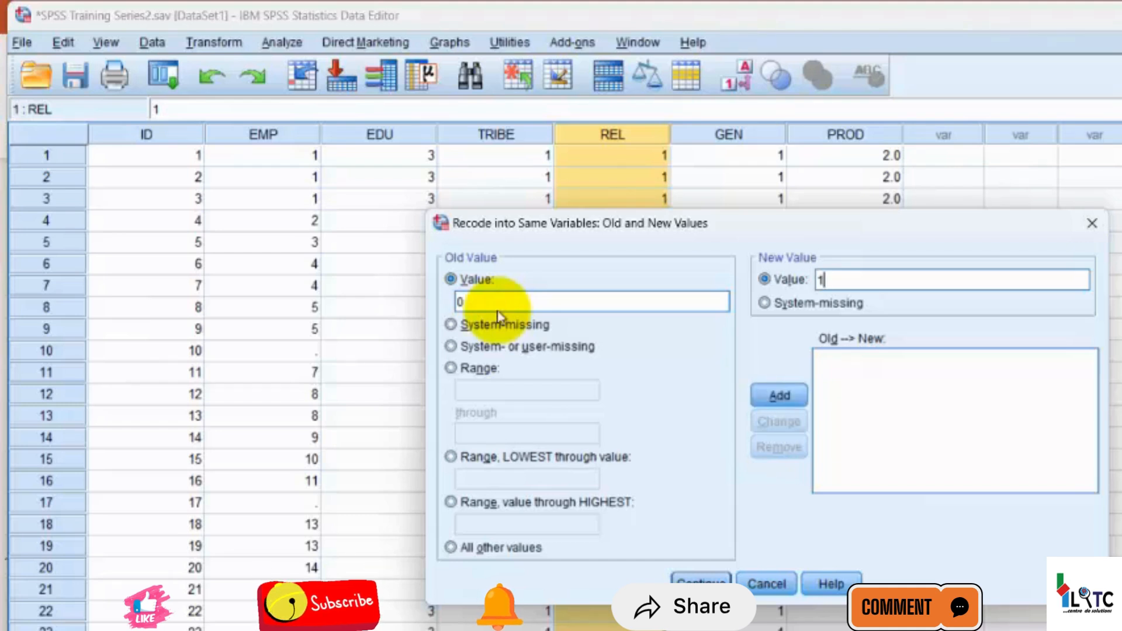
{"action": "left_click", "coordinate": [781, 400]}
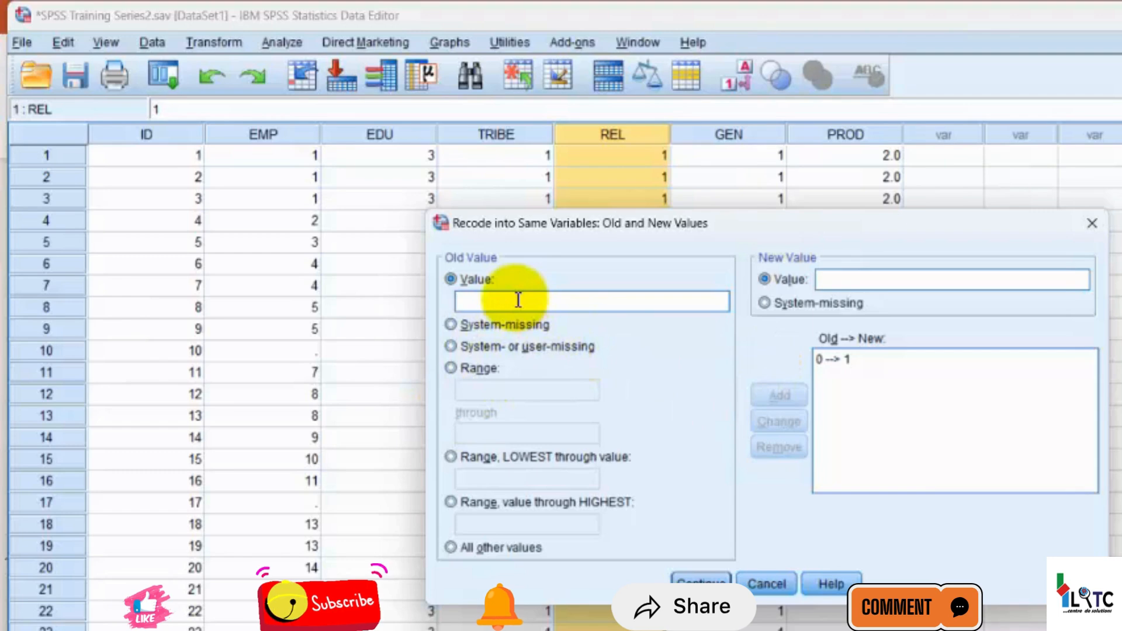
- Add a second rule that turns old value 1 into new value 2, and run the recode on Religion
{"action": "left_click", "coordinate": [852, 279]}
{"action": "type", "text": "2"}
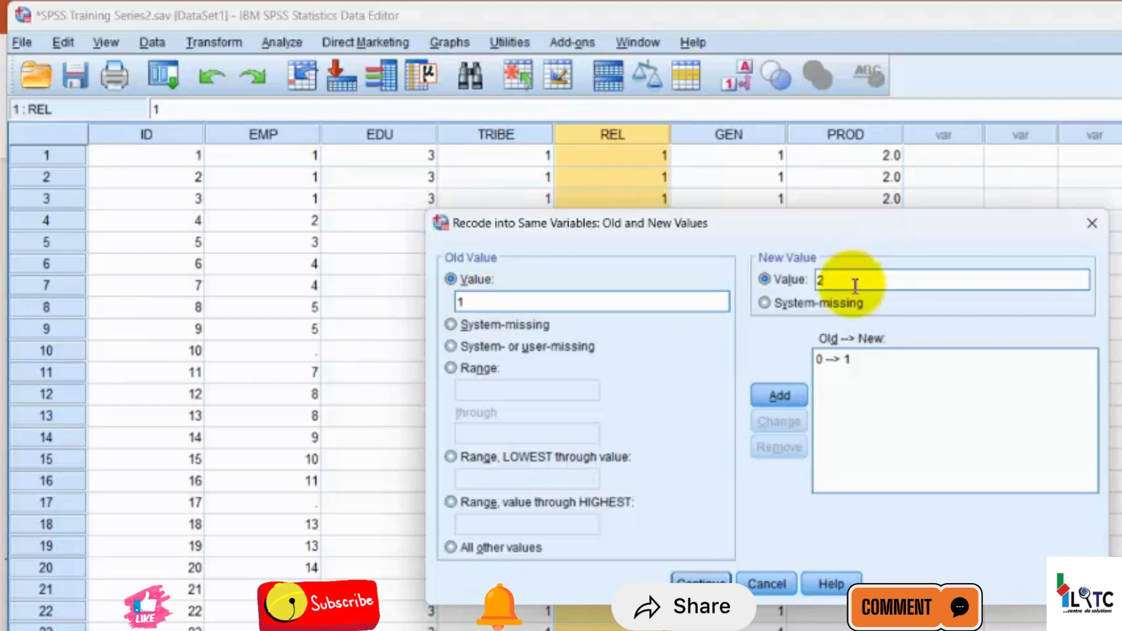
{"action": "left_click", "coordinate": [780, 397]}
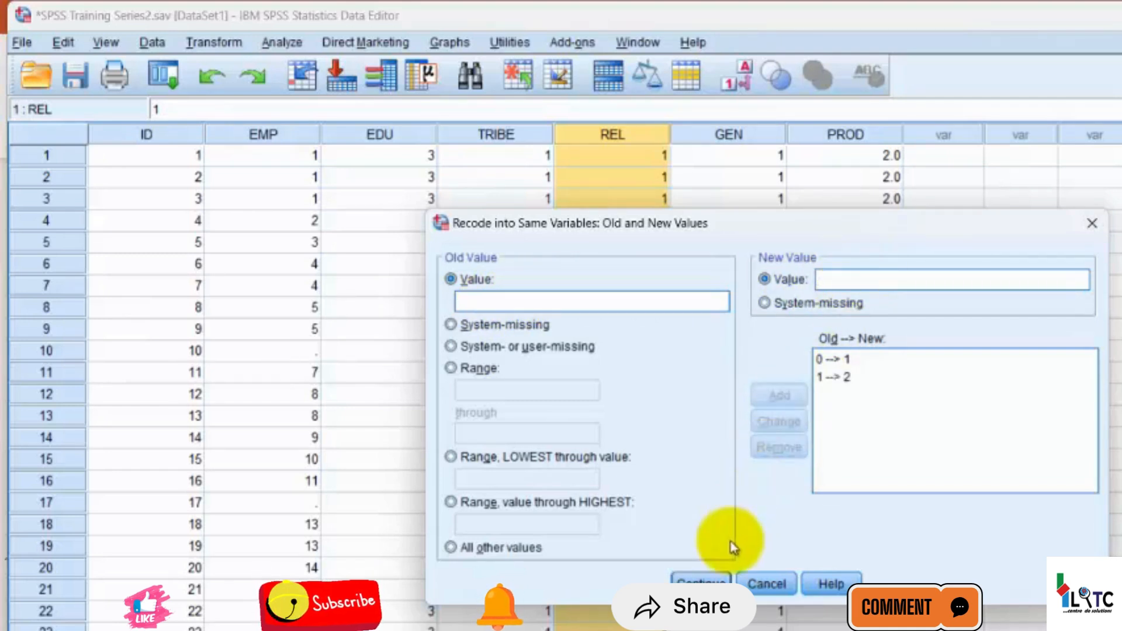
{"action": "left_click", "coordinate": [701, 582]}
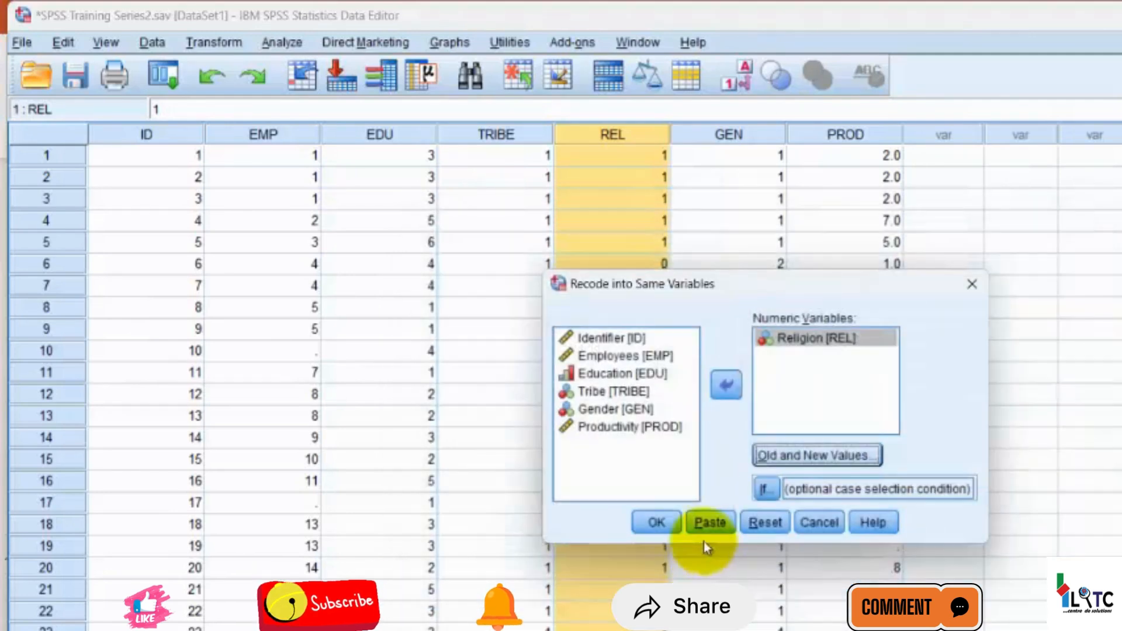
{"action": "left_click", "coordinate": [657, 523]}
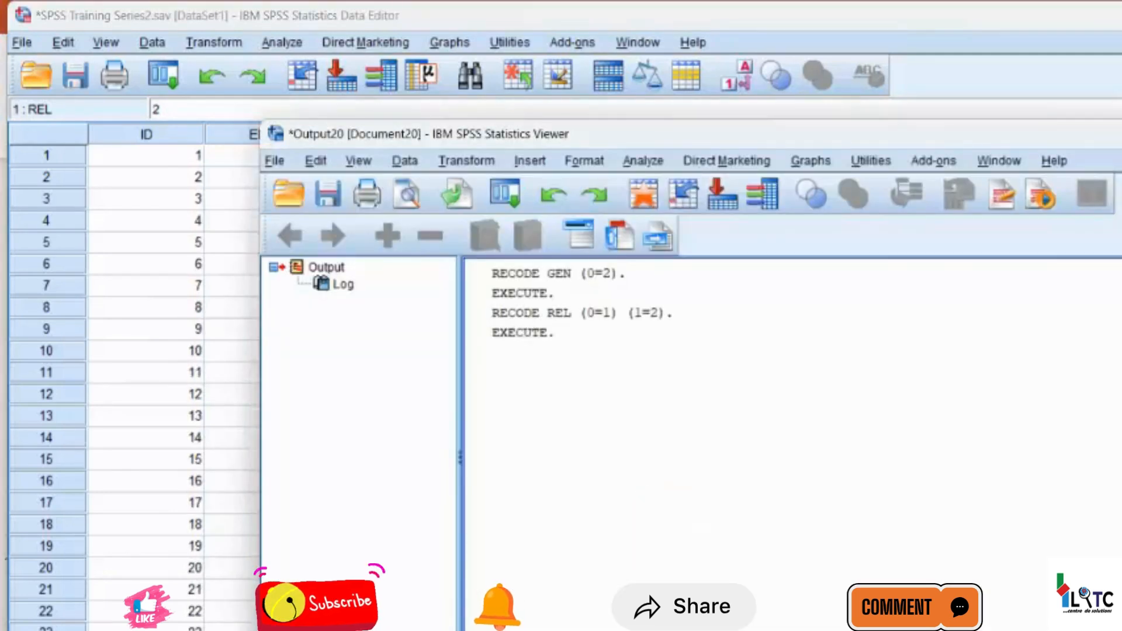
- Close the output window and check the recoded REL value in row 6 of the data
{"action": "left_click", "coordinate": [1121, 134]}
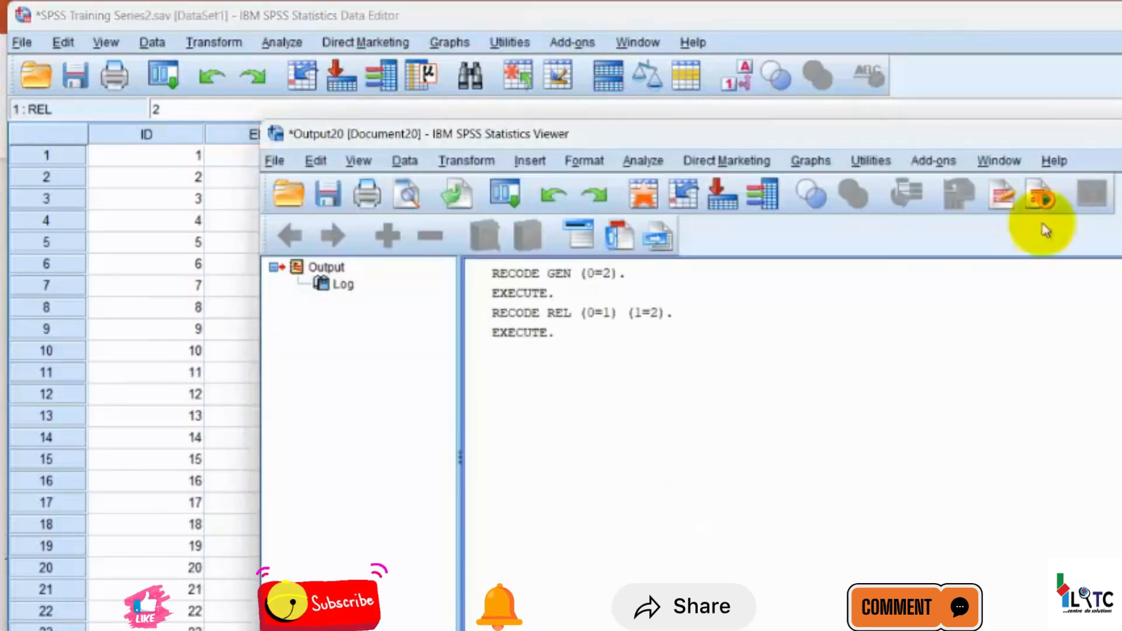
{"action": "left_click", "coordinate": [767, 443]}
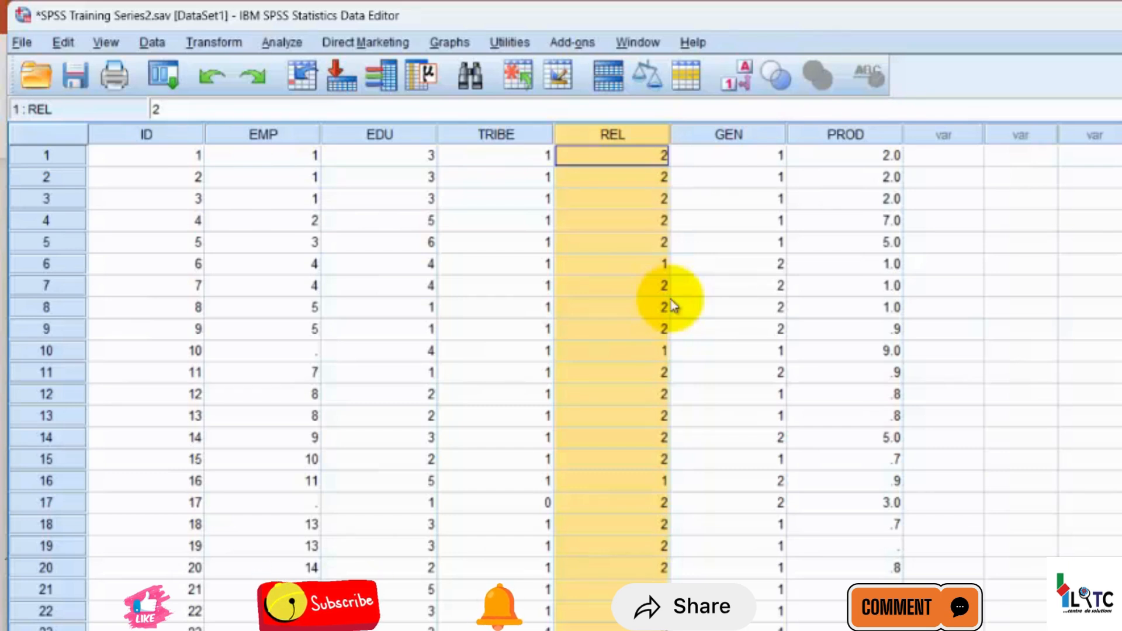
{"action": "left_click", "coordinate": [654, 269]}
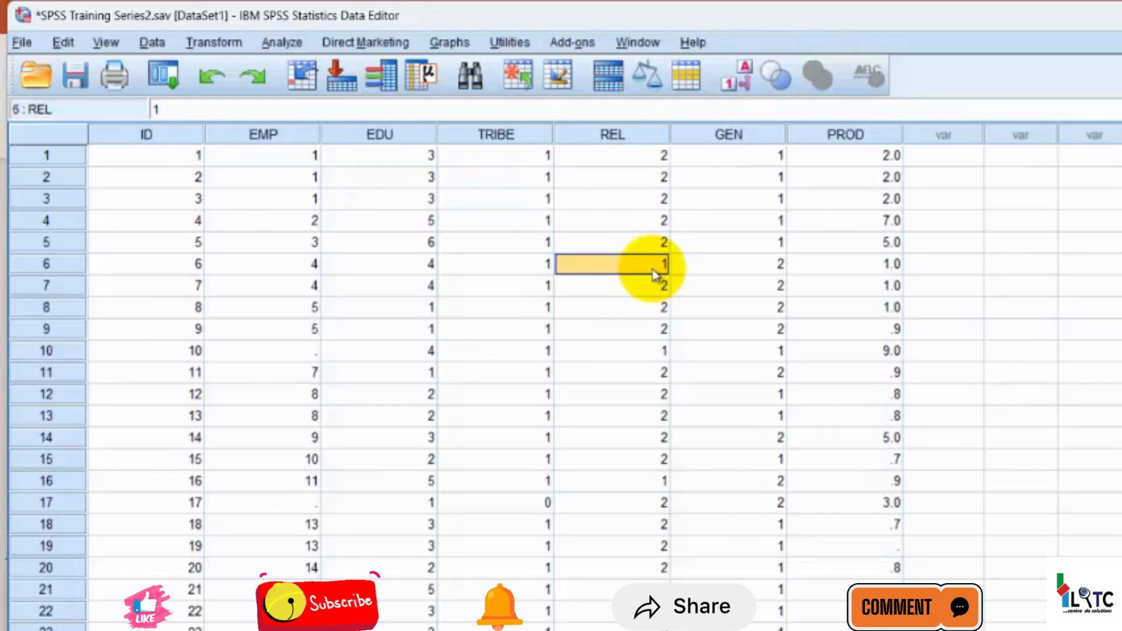
- Start a Recode into Different Variables with Productivity [PROD] as the input variable
{"action": "left_click", "coordinate": [233, 42]}
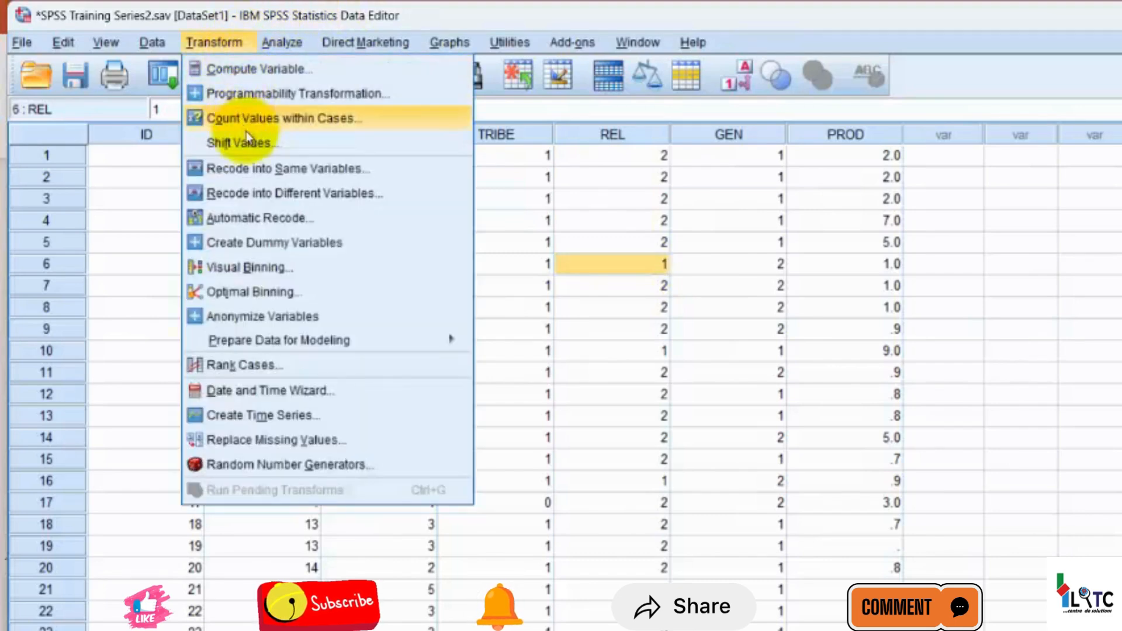
{"action": "left_click", "coordinate": [272, 196]}
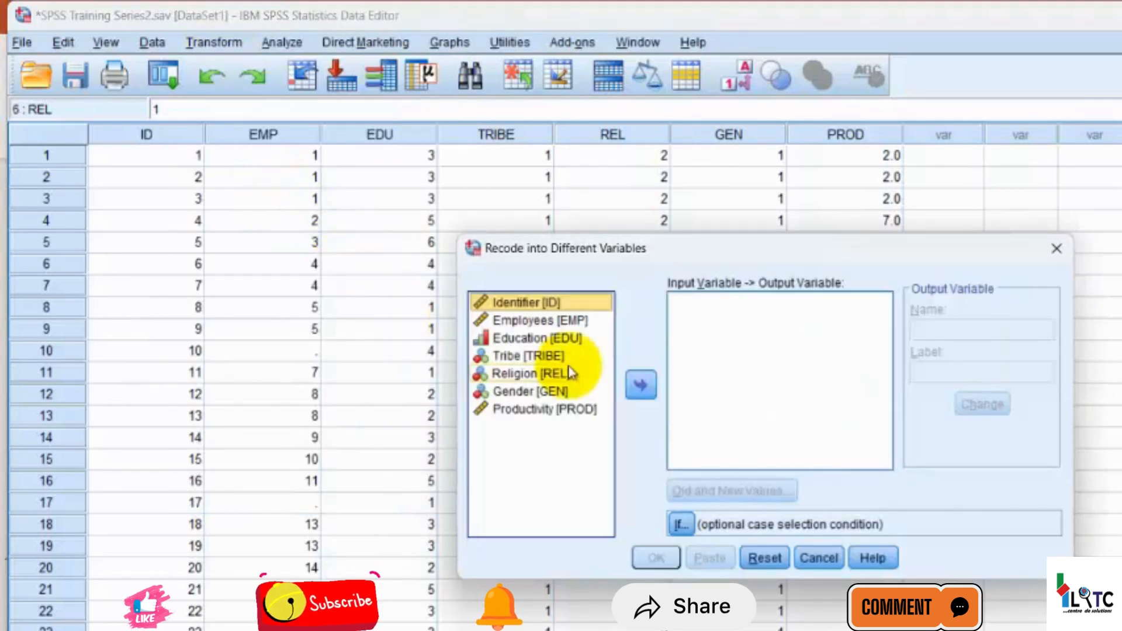
{"action": "left_click", "coordinate": [574, 411]}
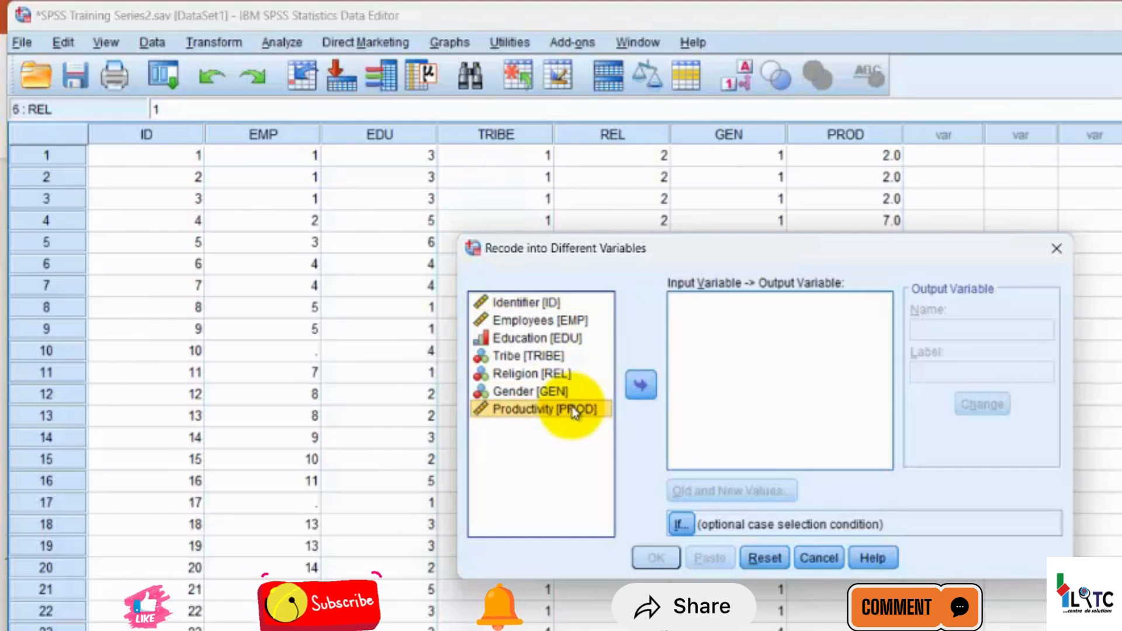
{"action": "left_click", "coordinate": [641, 386]}
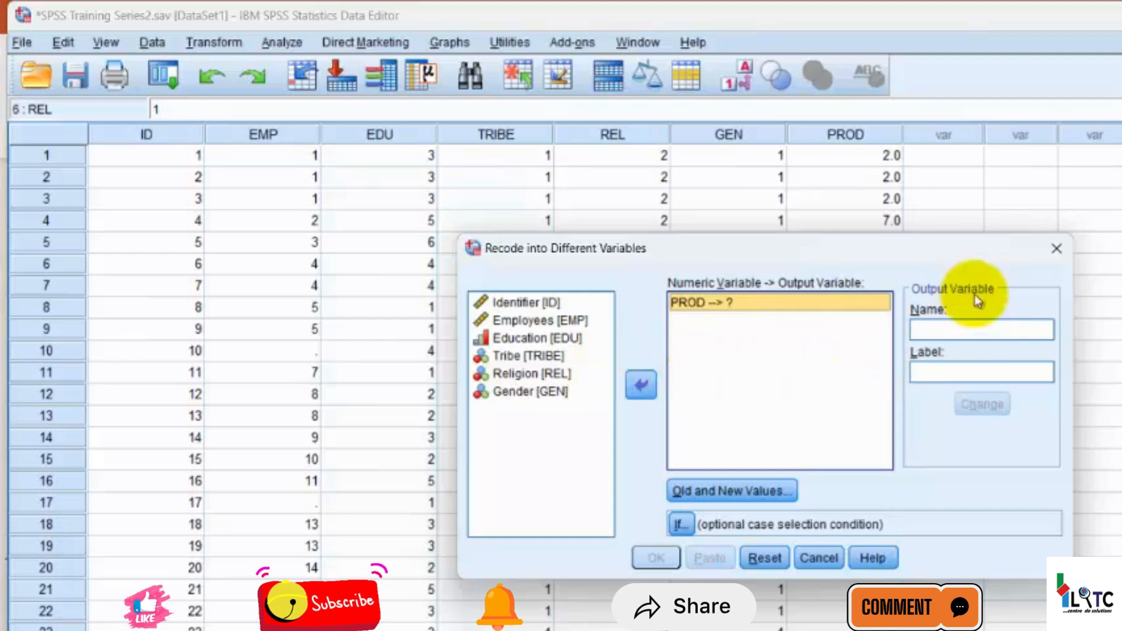
- Name the output variable for PROD as PROD_GROUP
{"action": "left_click", "coordinate": [961, 331]}
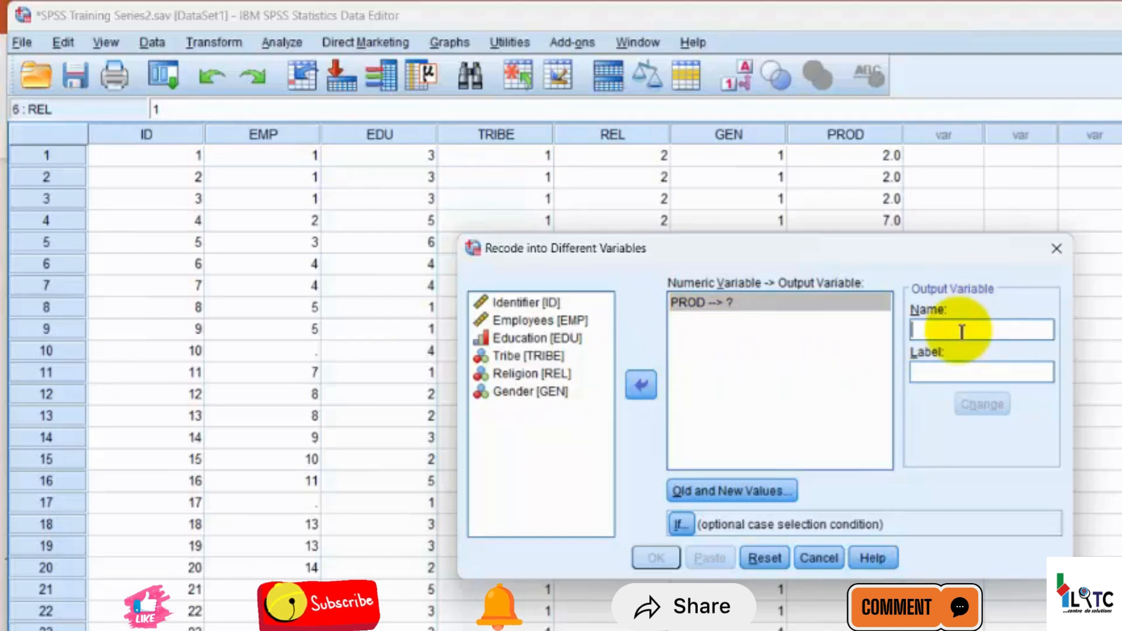
{"action": "type", "text": "p"}
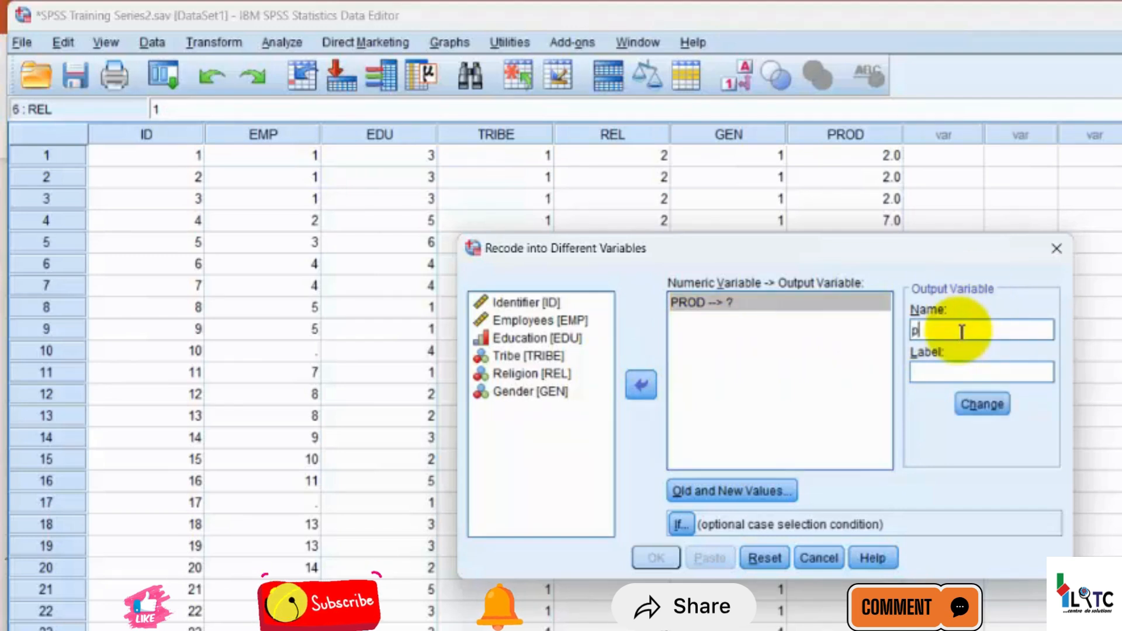
{"action": "type", "text": "r"}
{"action": "key", "text": "BackSpace"}
{"action": "key", "text": "BackSpace"}
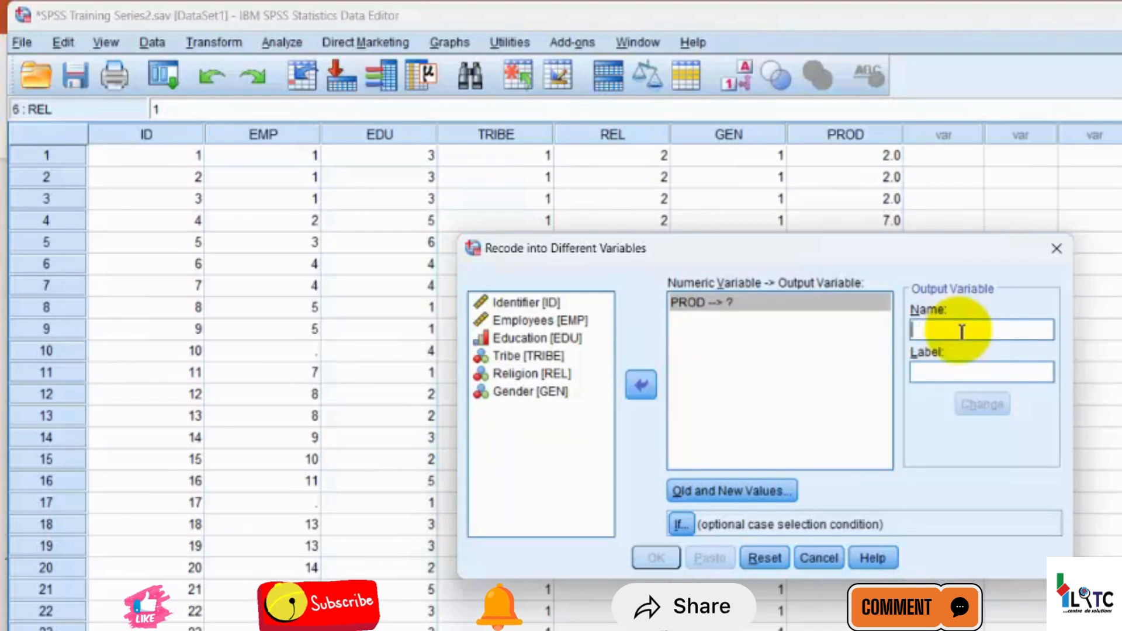
{"action": "type", "text": "PROD"}
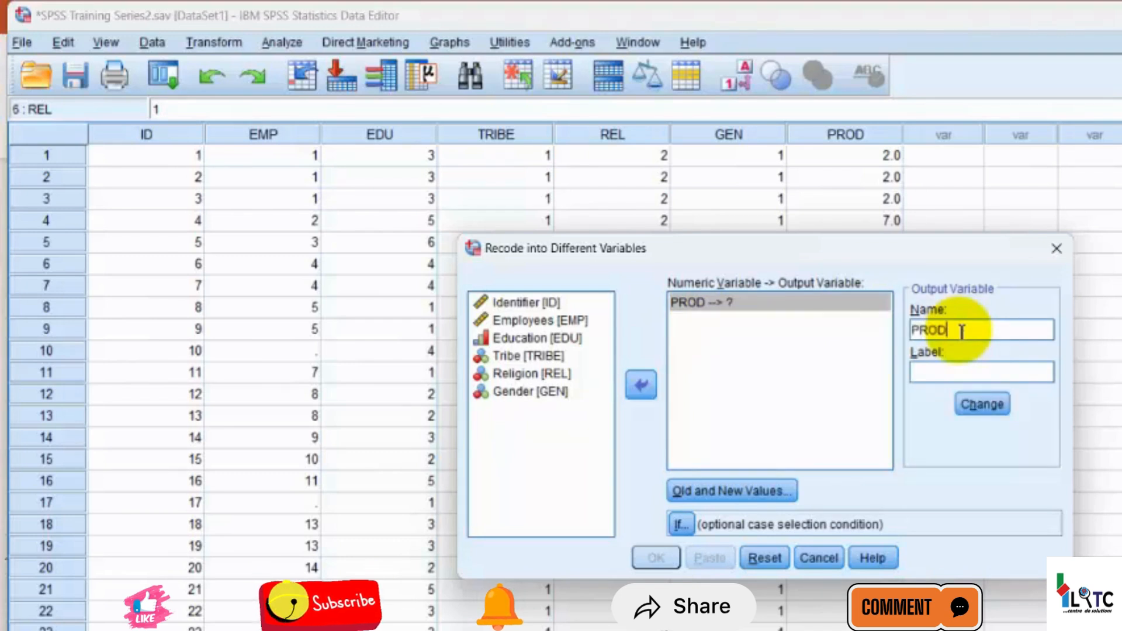
{"action": "type", "text": "_G"}
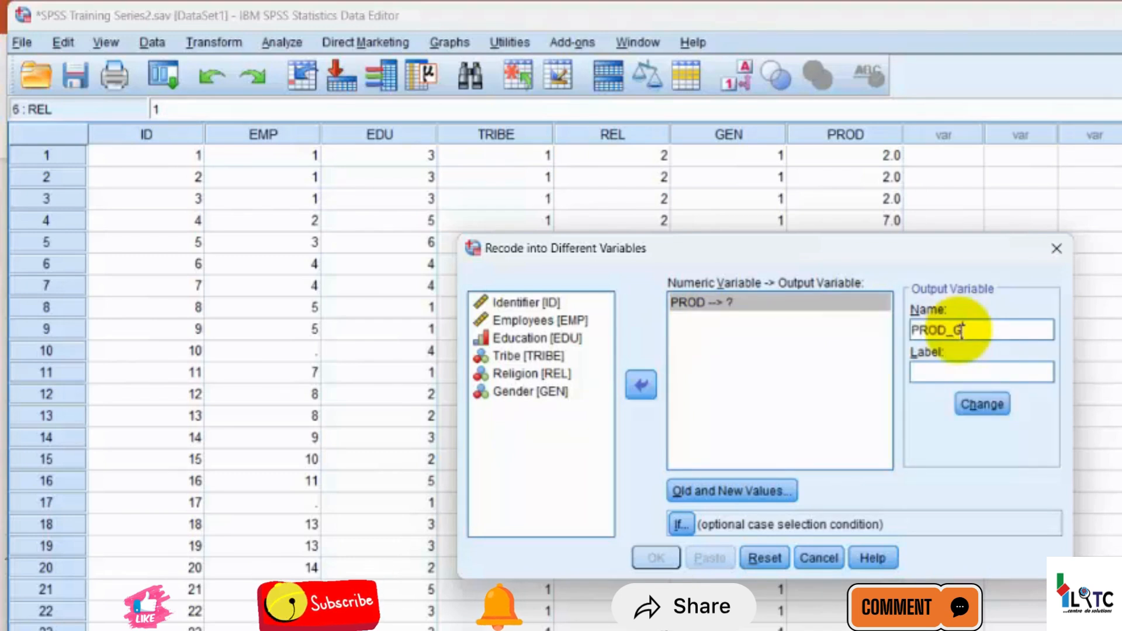
{"action": "type", "text": "R"}
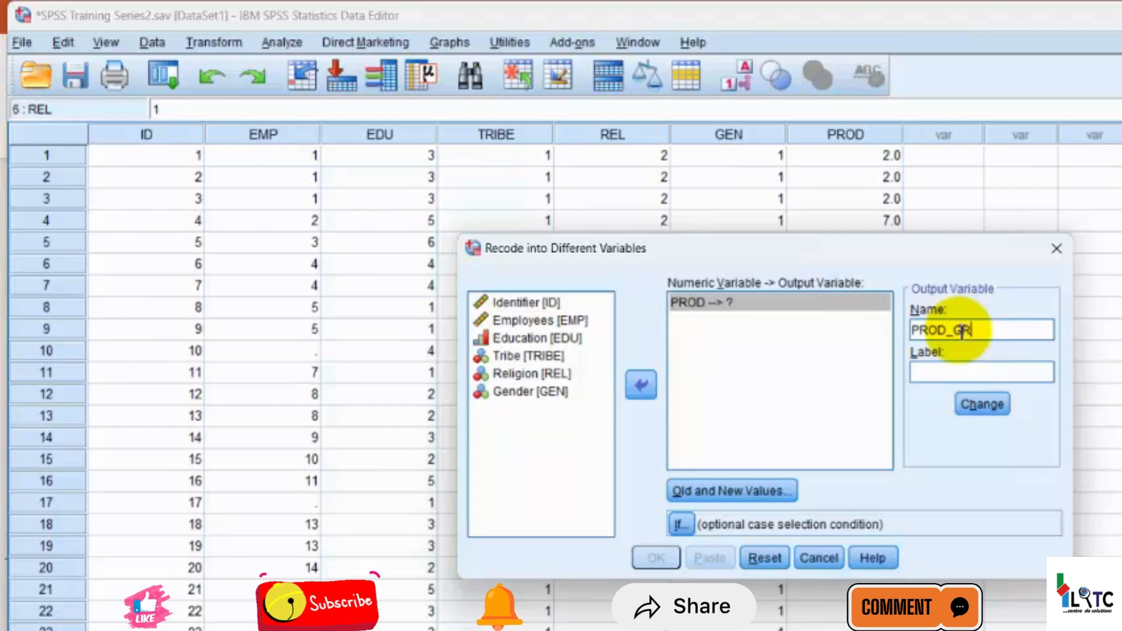
{"action": "type", "text": "OUP"}
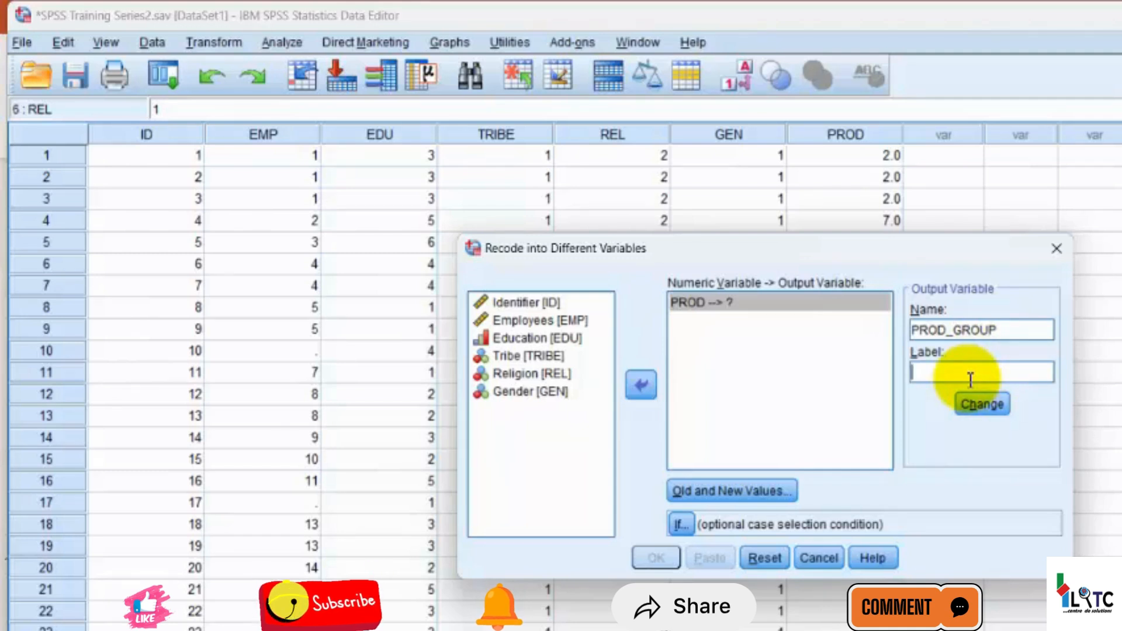
- Label the output variable "Productivity categories", apply it to the PROD mapping, and open the old and new values definition
{"action": "type", "text": "PRO"}
{"action": "key", "text": "BackSpace"}
{"action": "key", "text": "BackSpace"}
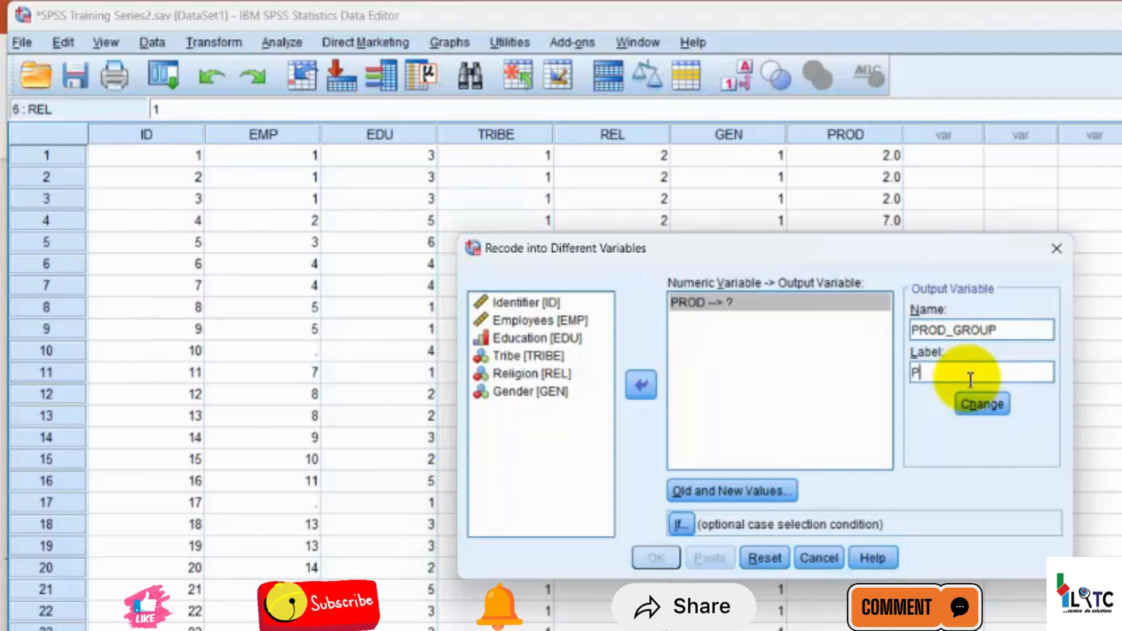
{"action": "type", "text": "roduct"}
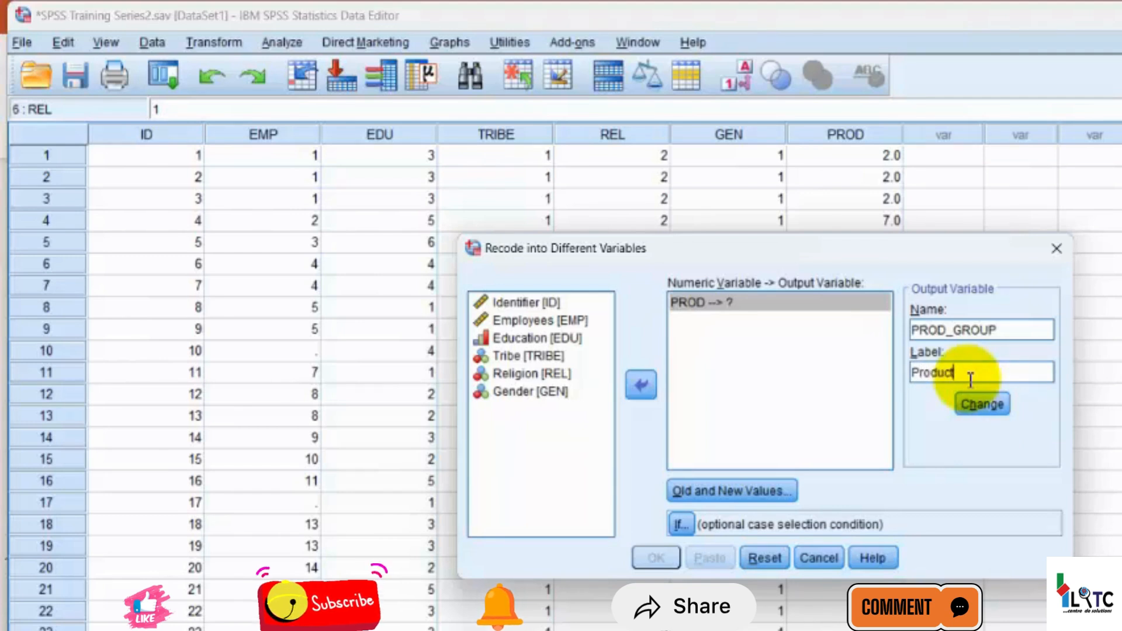
{"action": "type", "text": "ivity"}
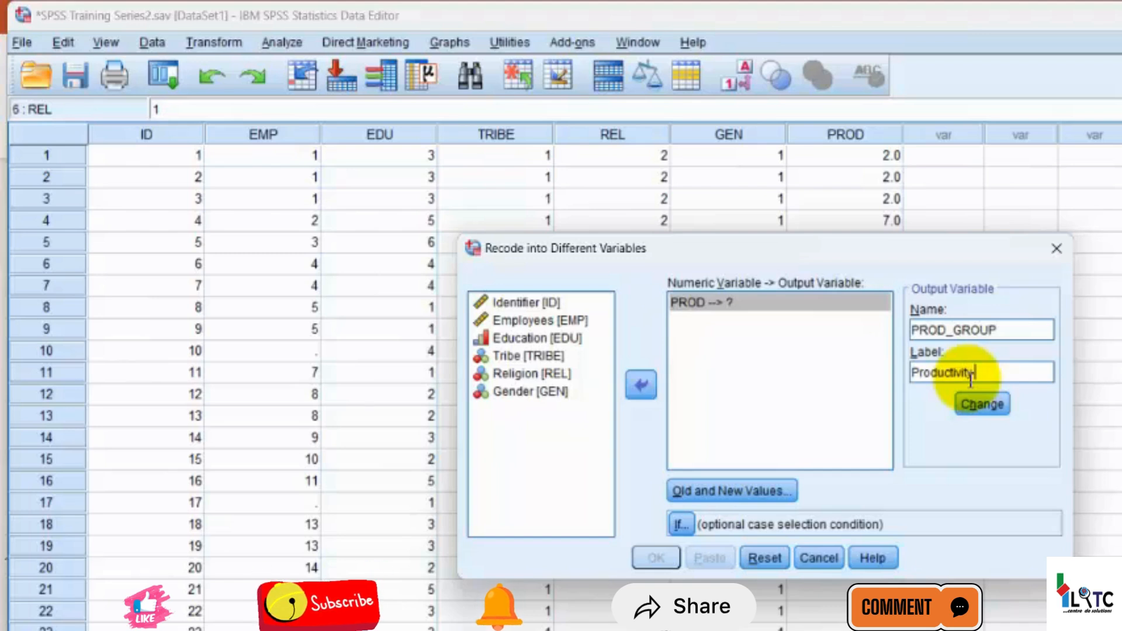
{"action": "type", "text": " categ"}
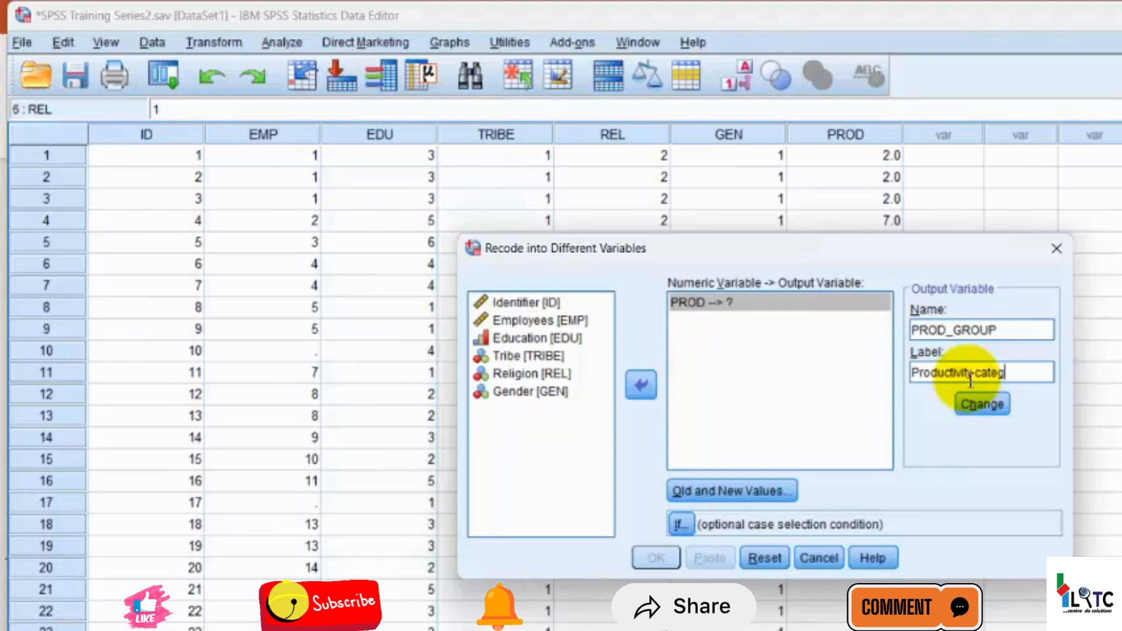
{"action": "type", "text": "ories"}
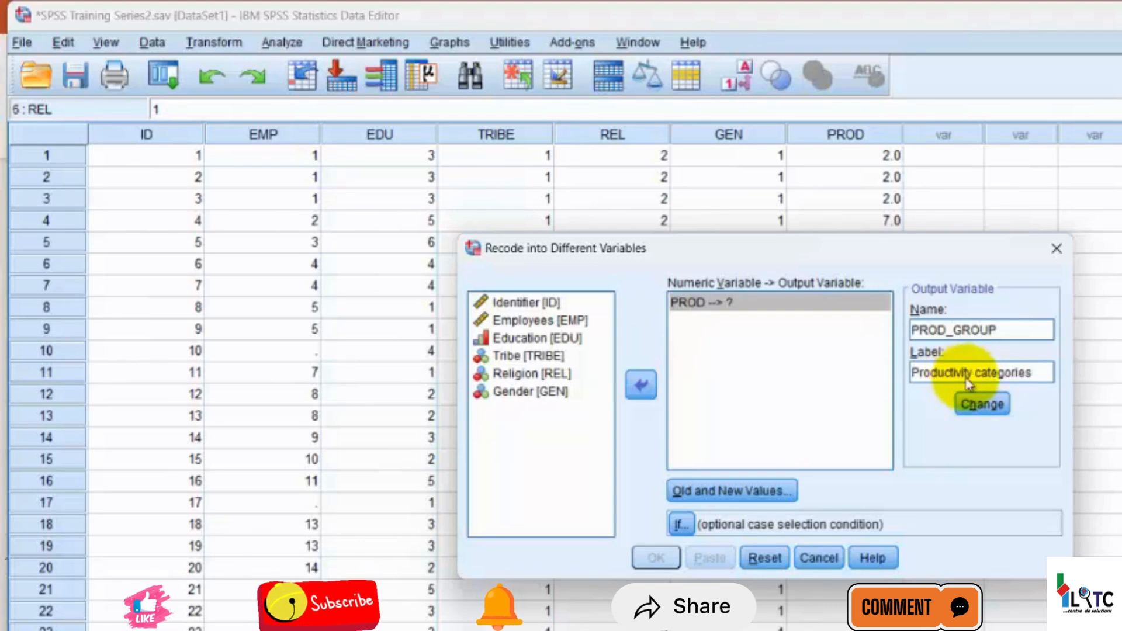
{"action": "left_click", "coordinate": [1001, 405]}
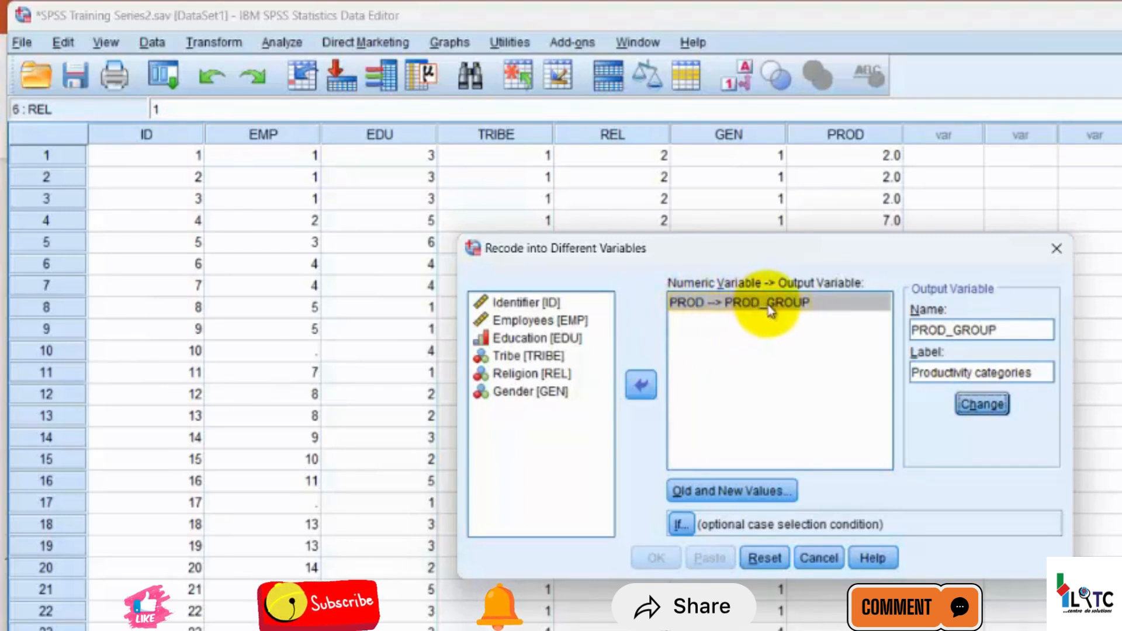
{"action": "left_click", "coordinate": [743, 491]}
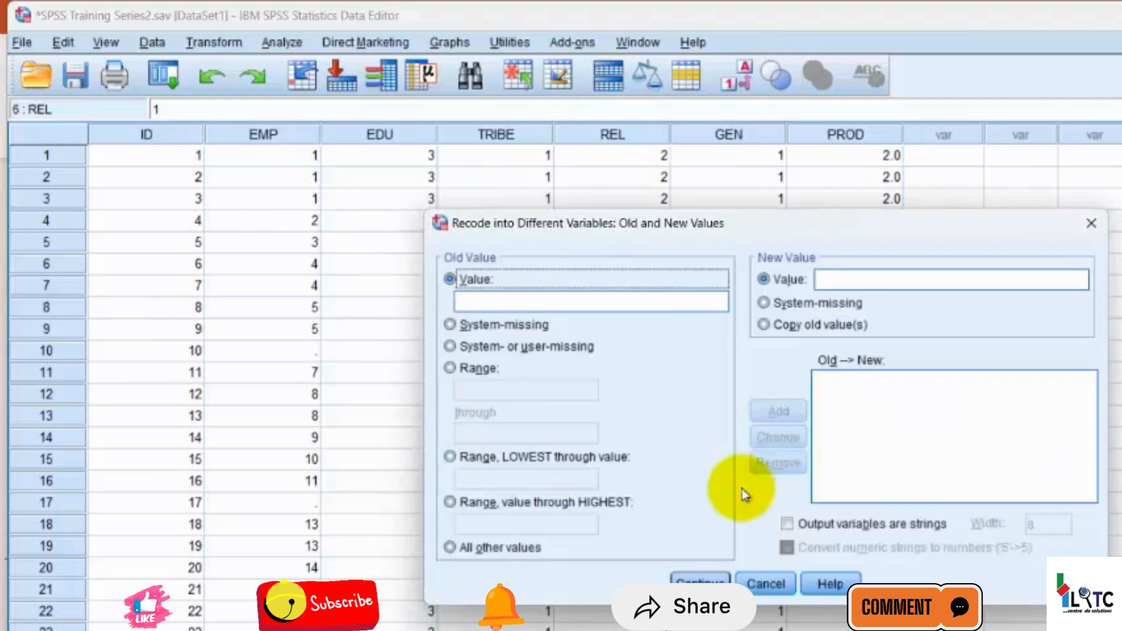
{"action": "left_click", "coordinate": [629, 303]}
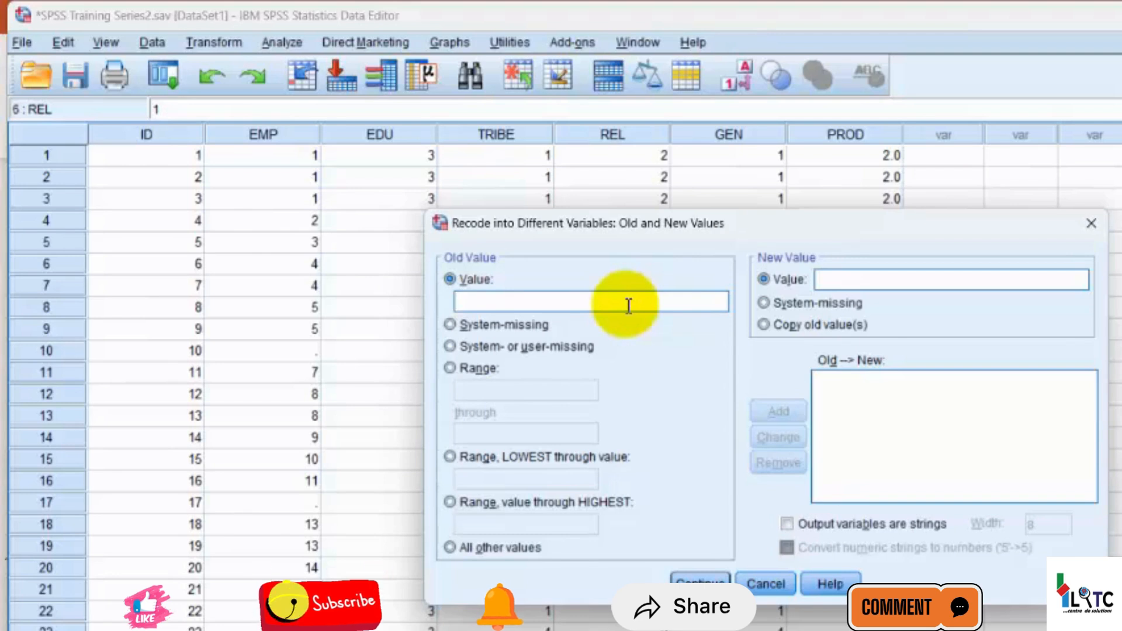
{"action": "type", "text": "0"}
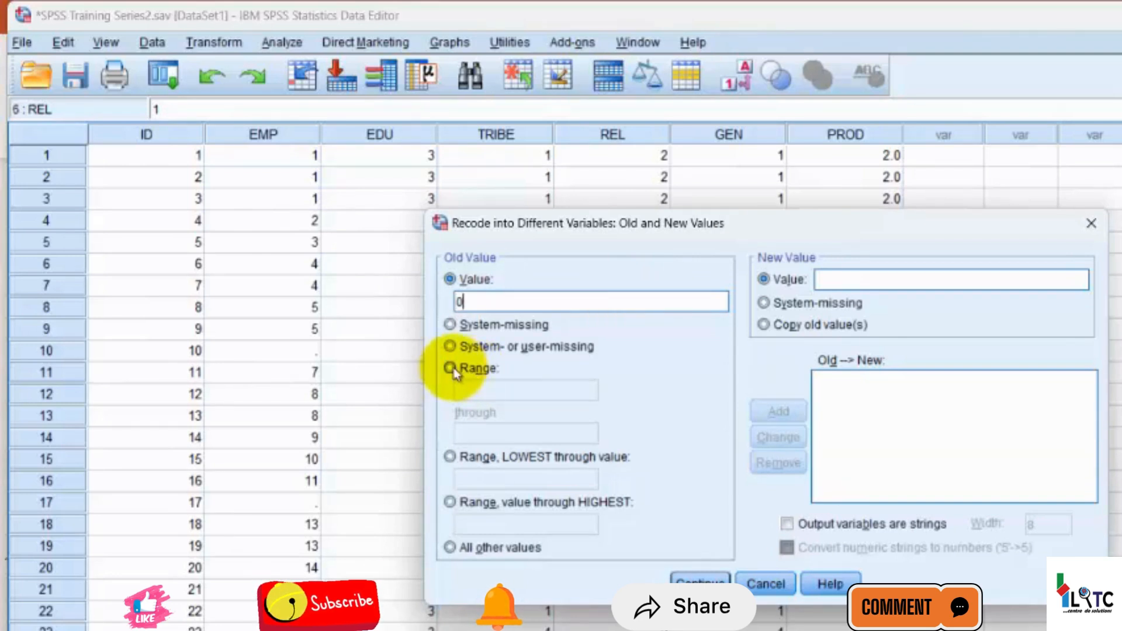
{"action": "key", "text": "BackSpace"}
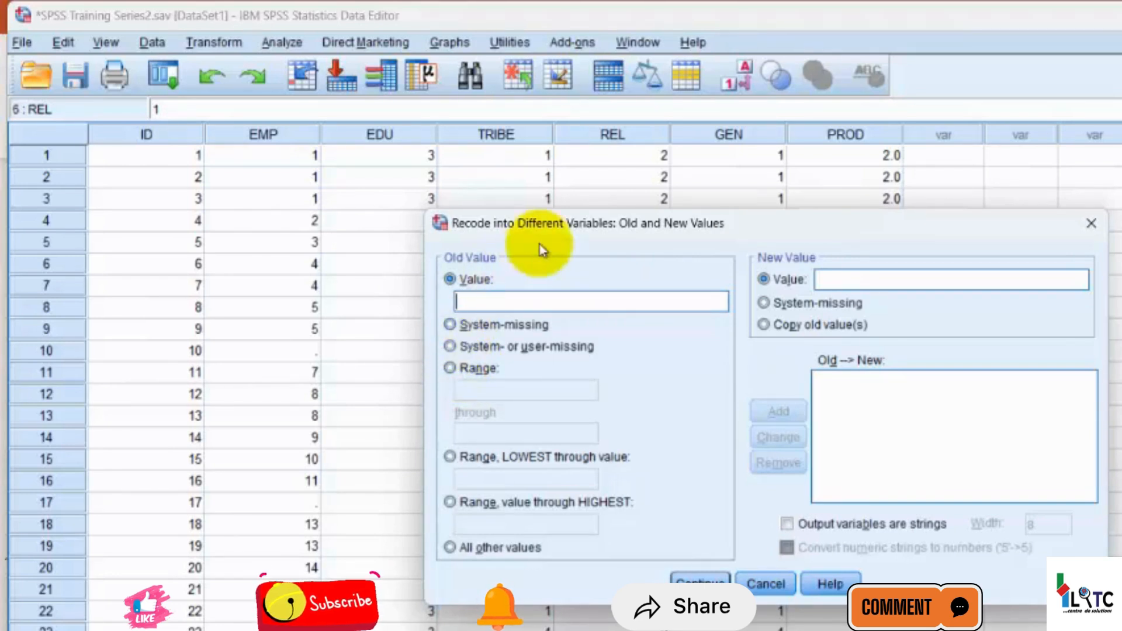
- Add a recode rule that turns the old value range 0 through 3 into new value 1
{"action": "left_click", "coordinate": [453, 372]}
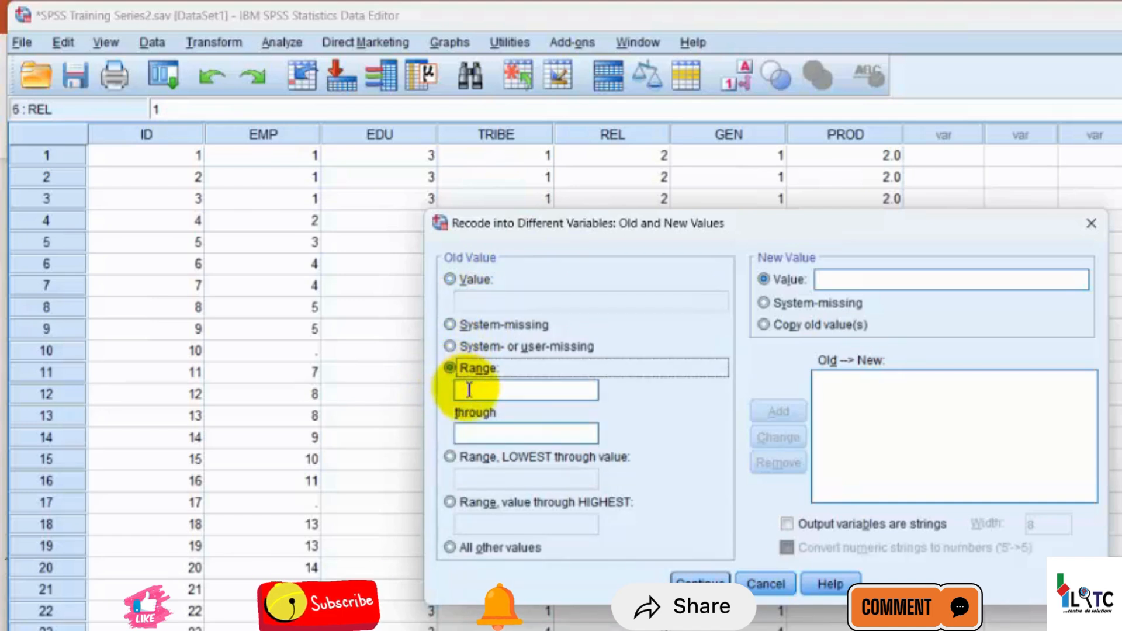
{"action": "left_click", "coordinate": [463, 389]}
{"action": "type", "text": "0"}
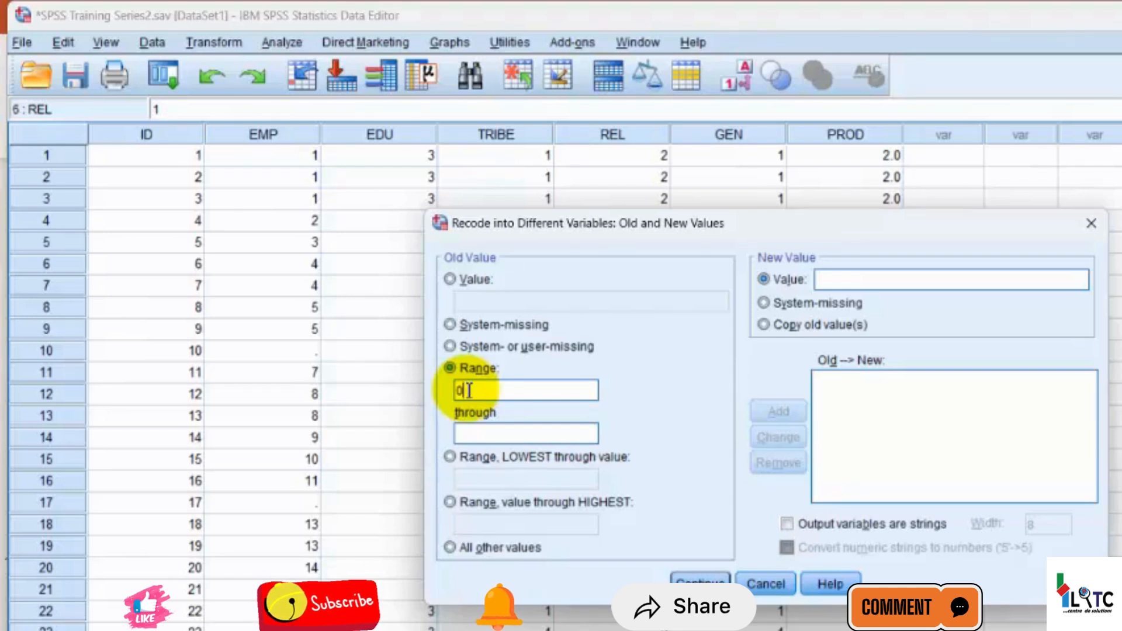
{"action": "left_click", "coordinate": [477, 437]}
{"action": "type", "text": "3"}
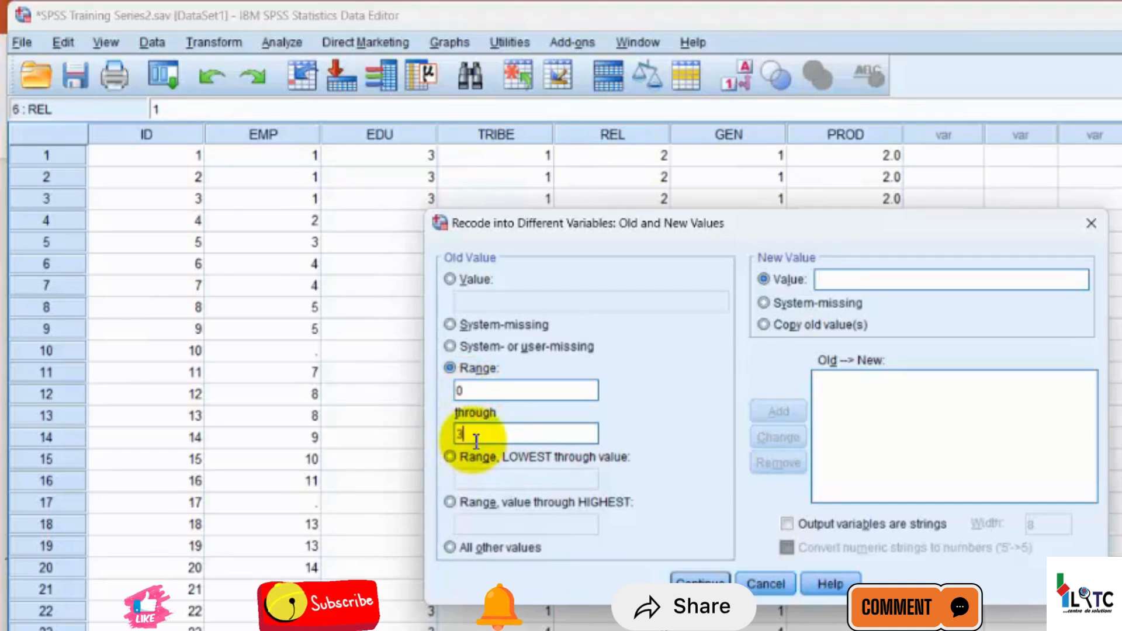
{"action": "left_click", "coordinate": [832, 282]}
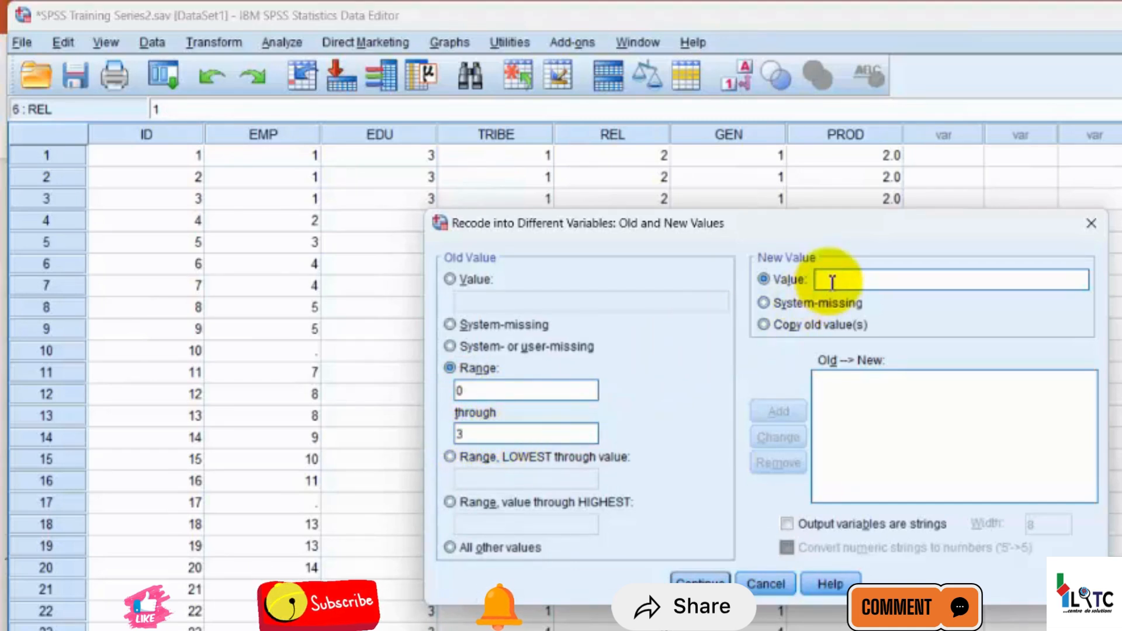
{"action": "type", "text": "1"}
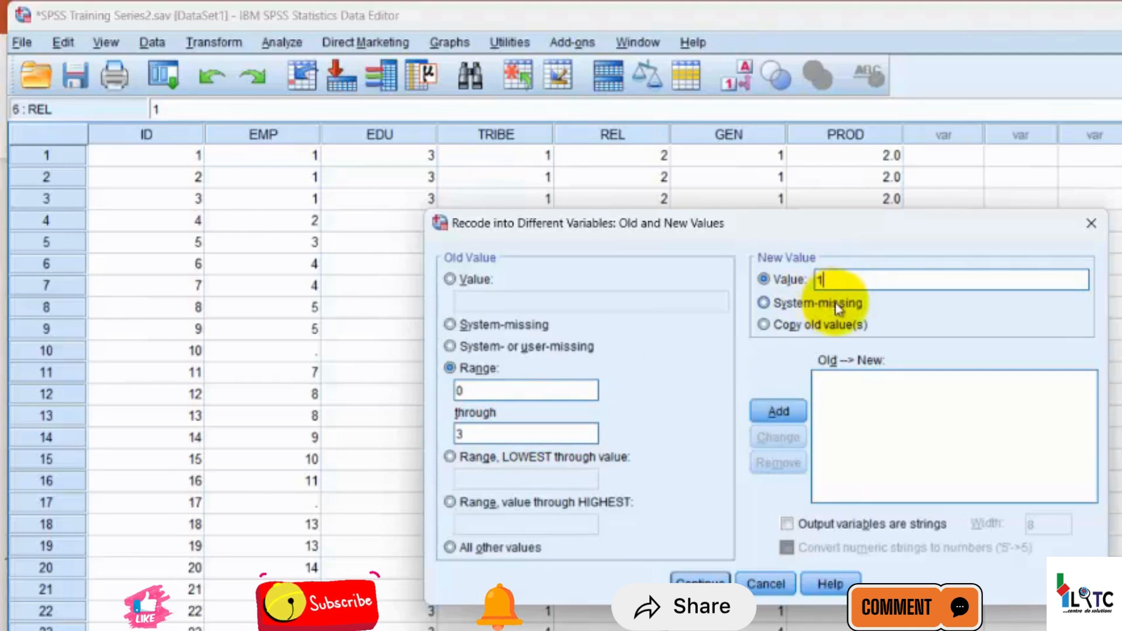
{"action": "left_click", "coordinate": [781, 413]}
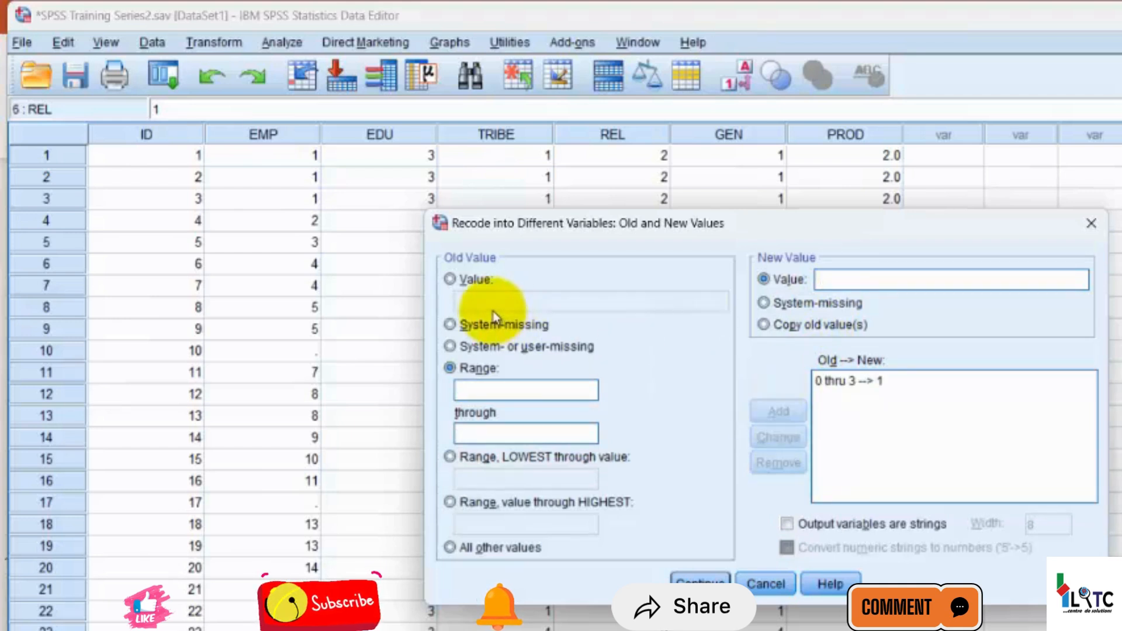
- Add a second rule that turns the old value range 3.1 through 6.0 into new value 2
{"action": "left_click", "coordinate": [476, 398]}
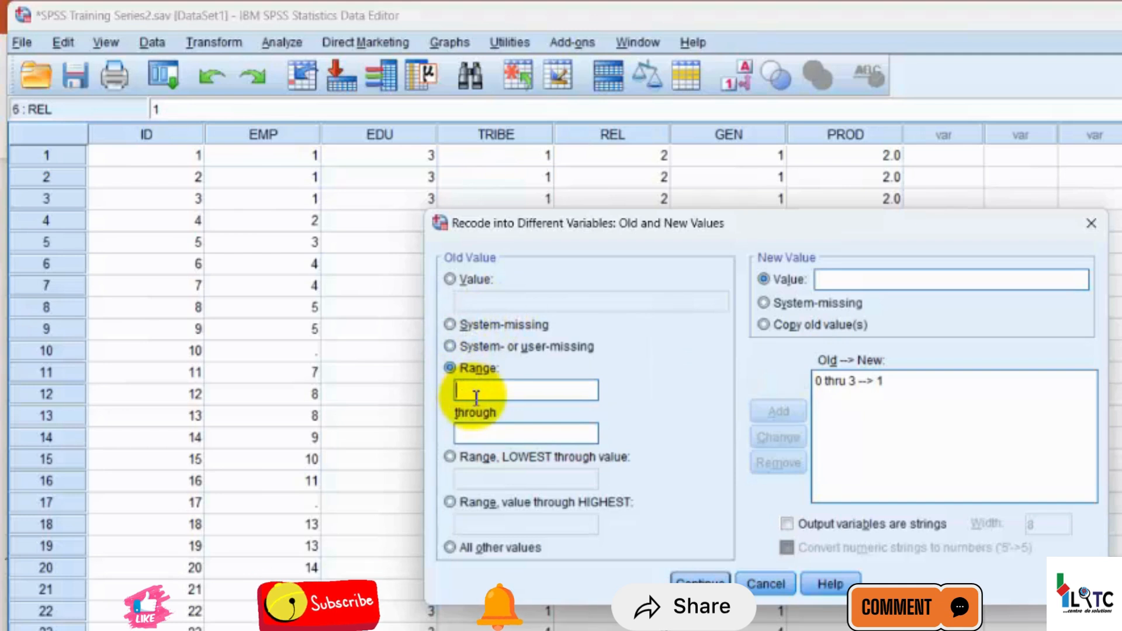
{"action": "type", "text": "3.1"}
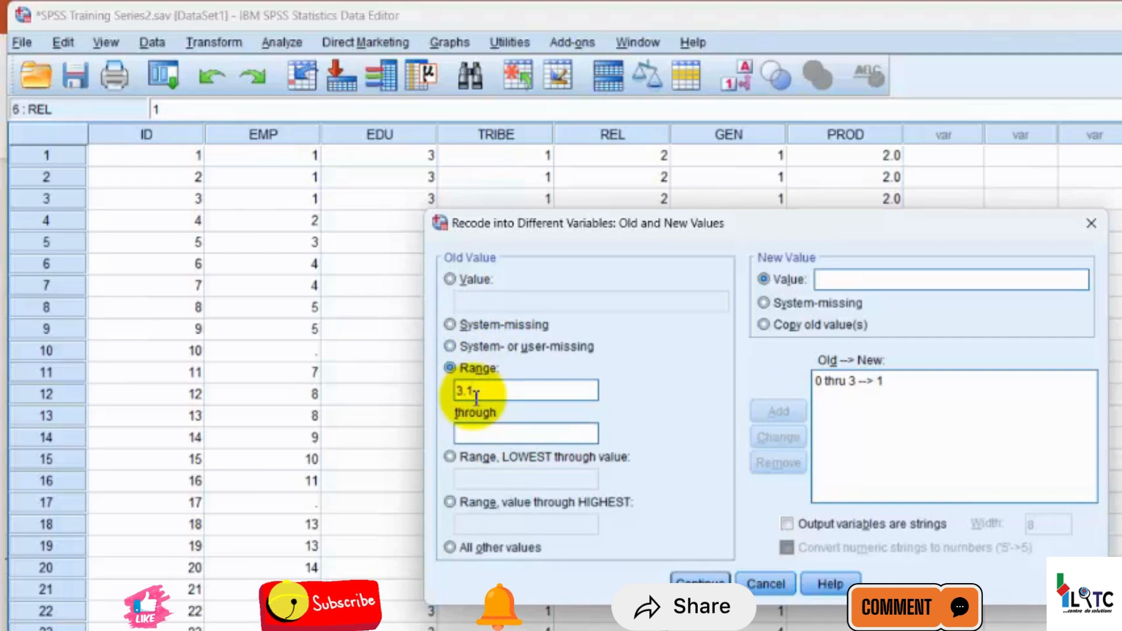
{"action": "left_click", "coordinate": [485, 431]}
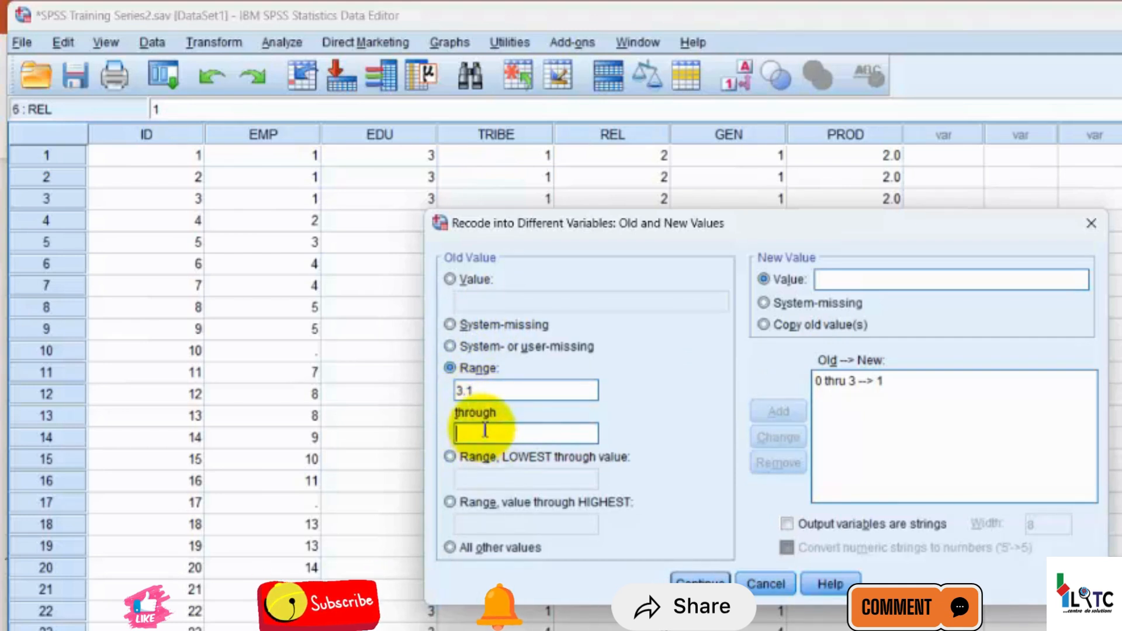
{"action": "type", "text": "4.0"}
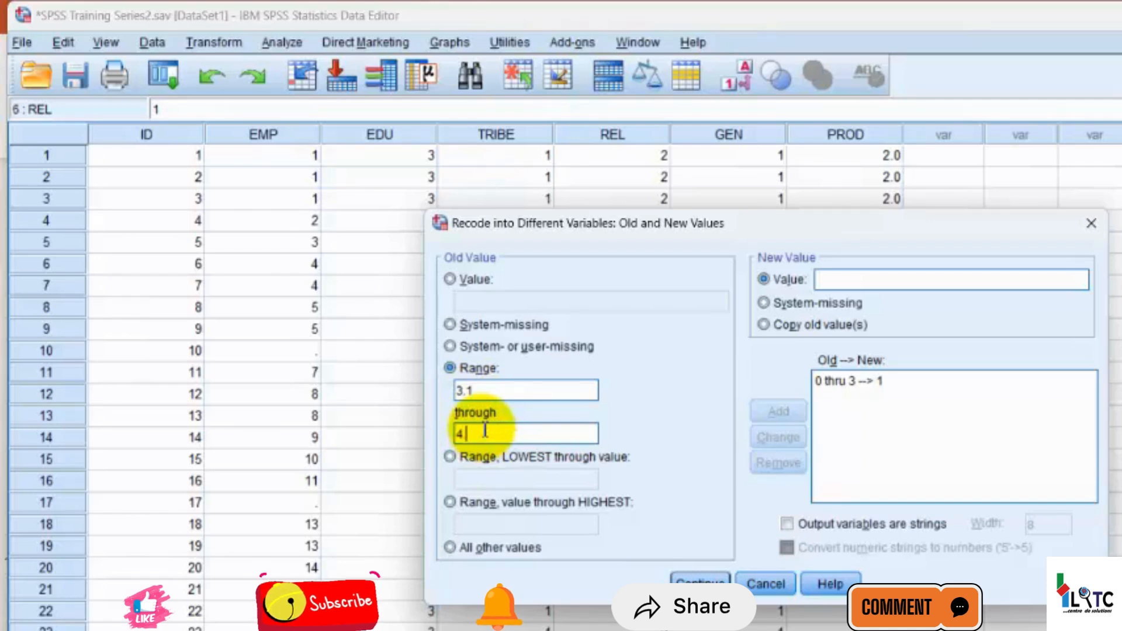
{"action": "left_click", "coordinate": [853, 270]}
{"action": "type", "text": "2"}
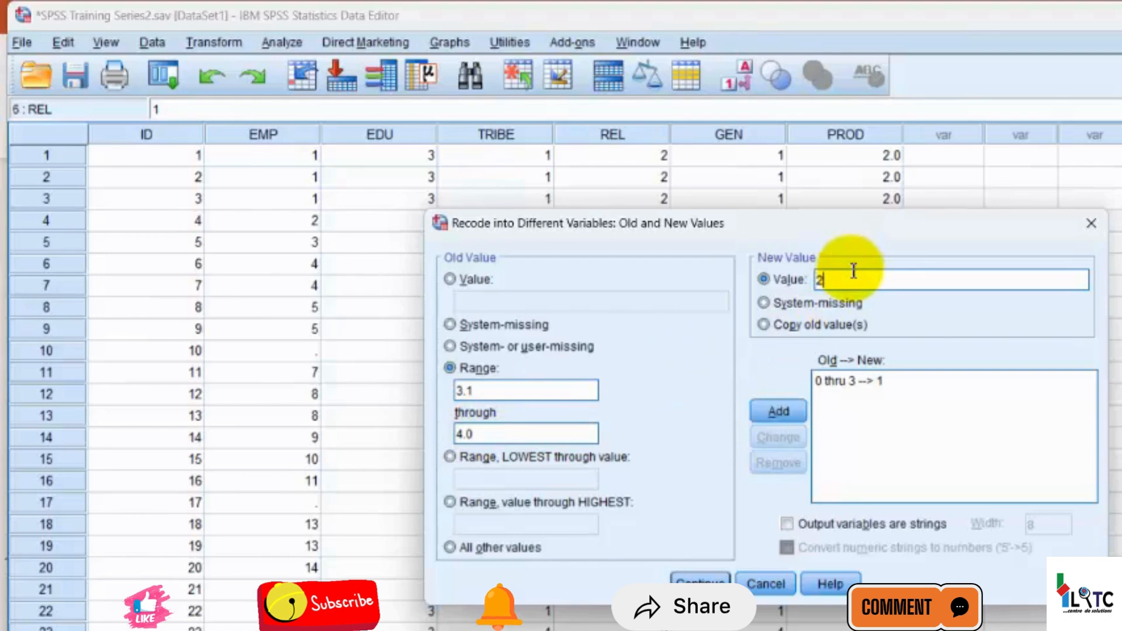
{"action": "double_click", "coordinate": [463, 434]}
{"action": "left_click", "coordinate": [464, 433]}
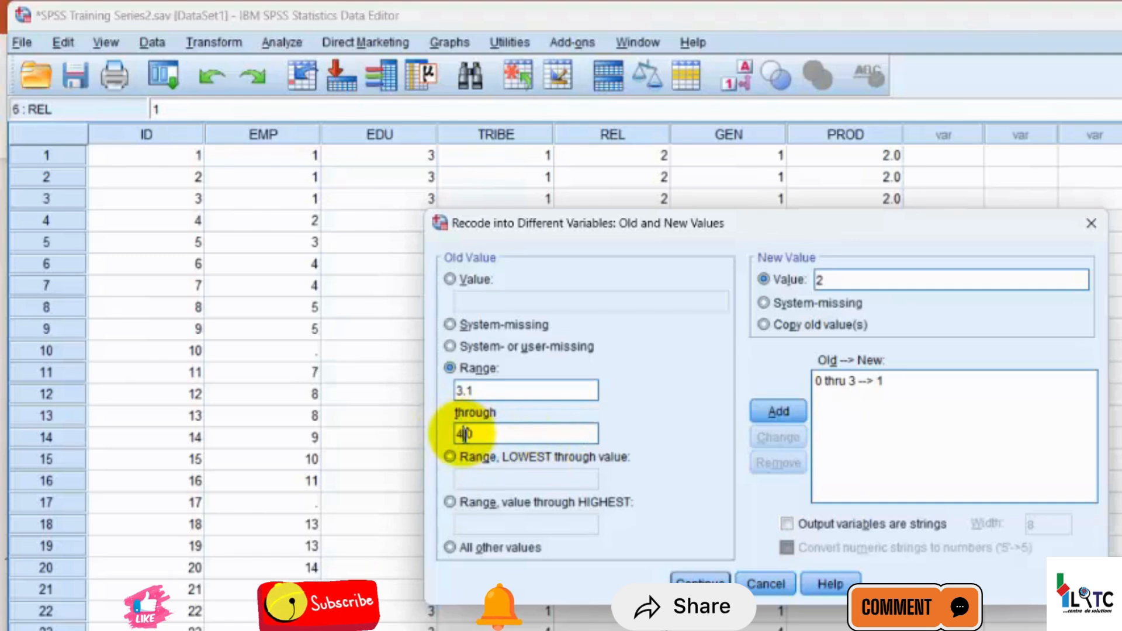
{"action": "key", "text": "BackSpace"}
{"action": "type", "text": "6"}
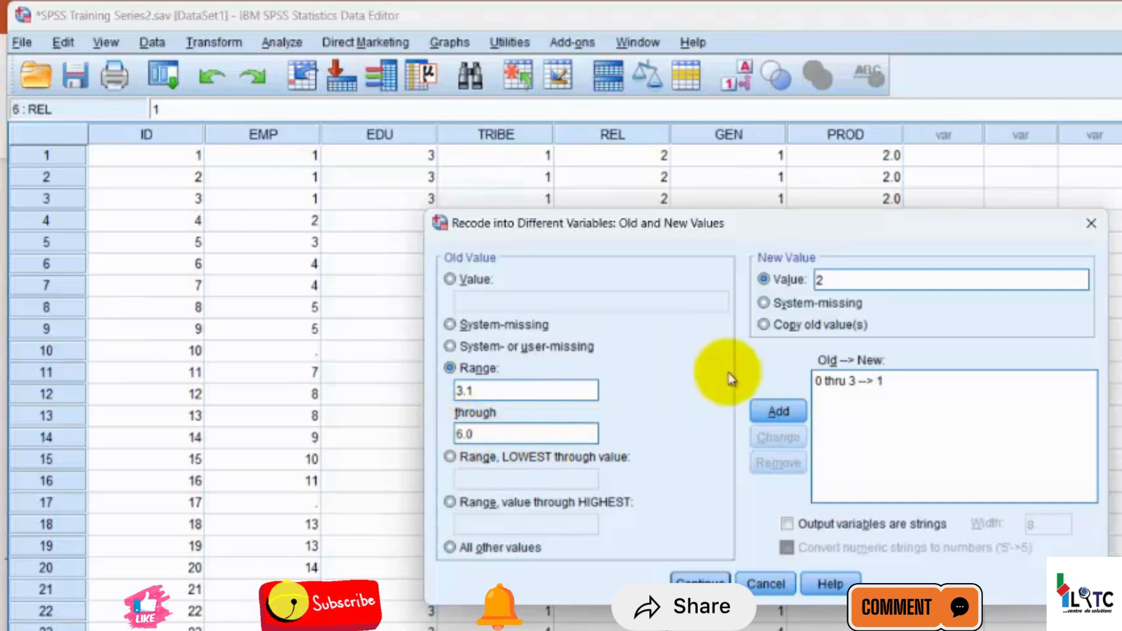
{"action": "left_click", "coordinate": [786, 414]}
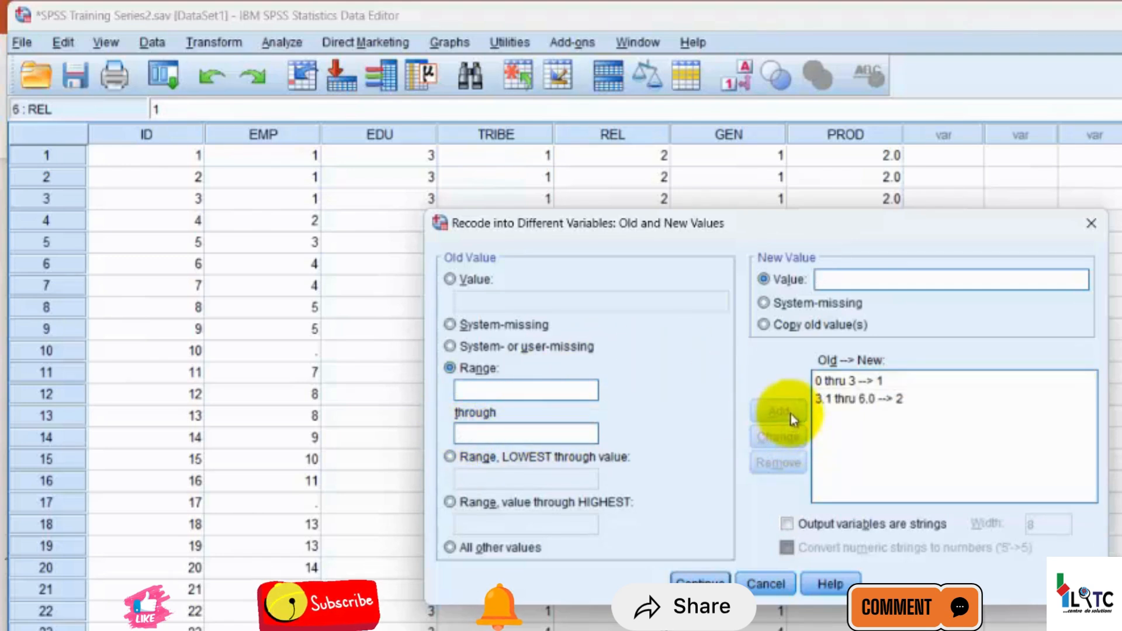
- Add a third recode rule that turns the old value range 6.1 through 9.0 into new value 3
{"action": "left_click", "coordinate": [502, 391]}
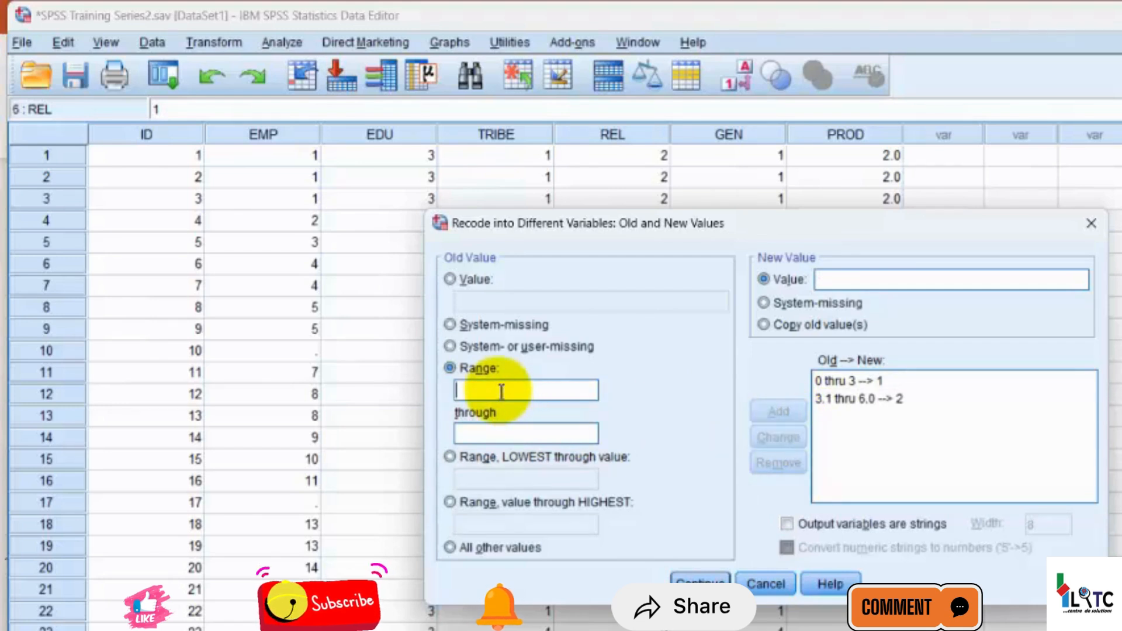
{"action": "type", "text": "6.1"}
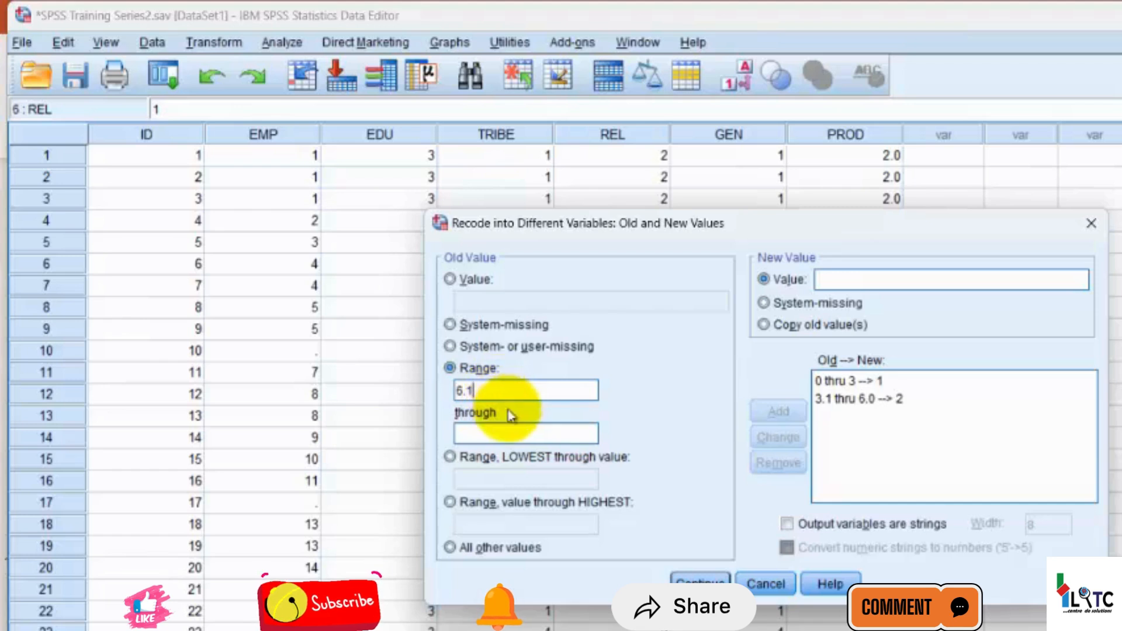
{"action": "left_click", "coordinate": [510, 432]}
{"action": "type", "text": "9.0"}
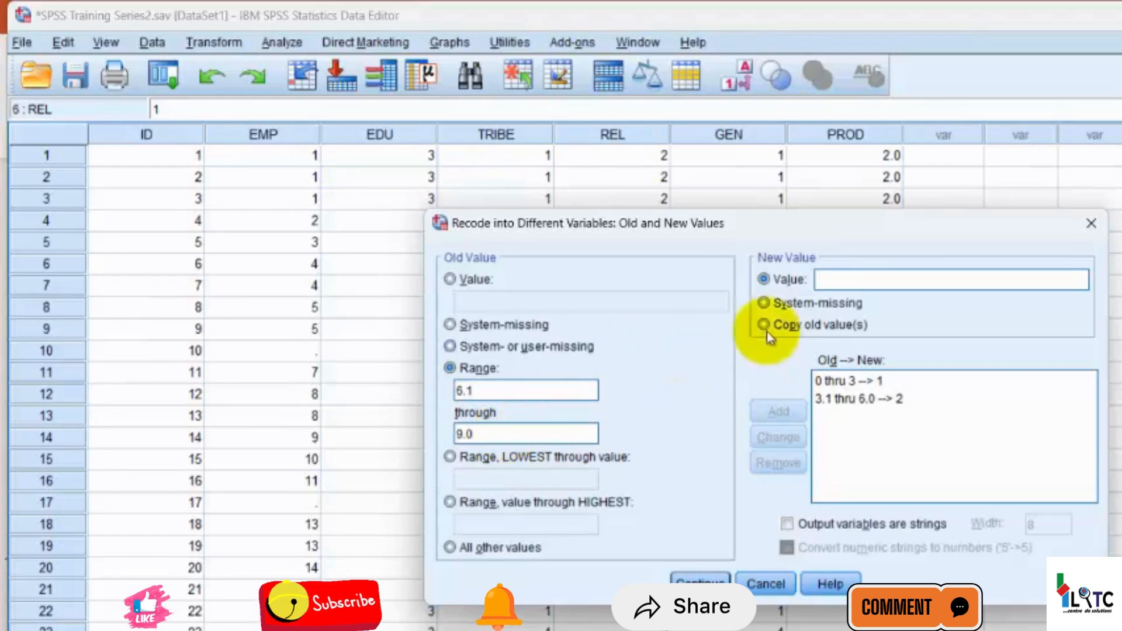
{"action": "left_click", "coordinate": [835, 275]}
{"action": "type", "text": "3"}
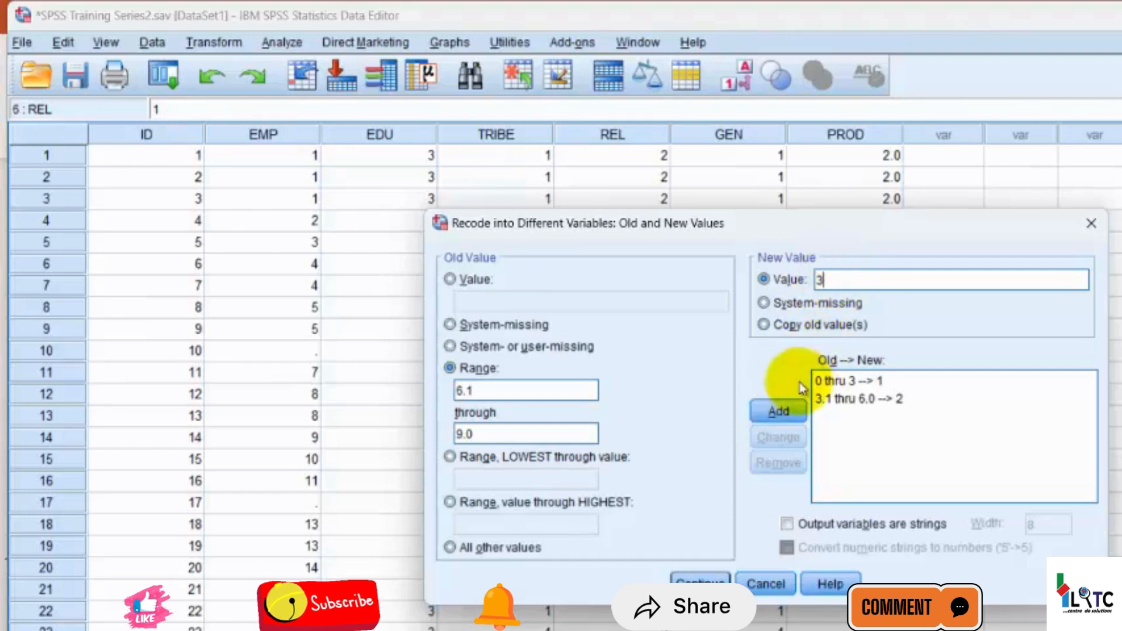
{"action": "left_click", "coordinate": [783, 411]}
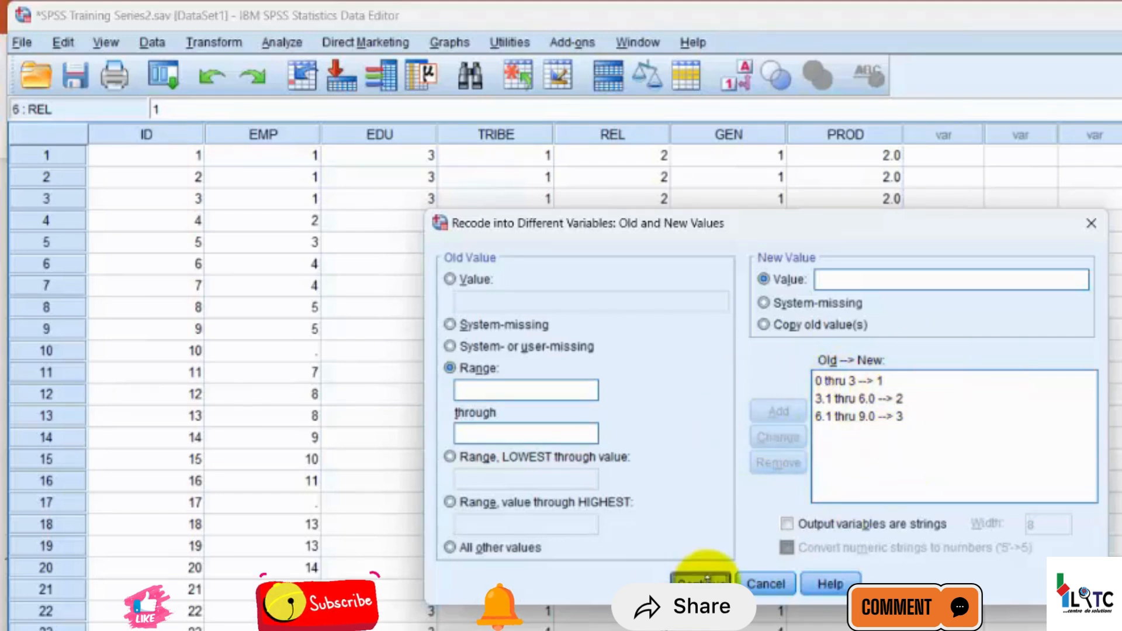
- Run the recode of PROD into PROD_GROUP and discard the output document unsaved, returning to the new column in the data
{"action": "left_click", "coordinate": [700, 582]}
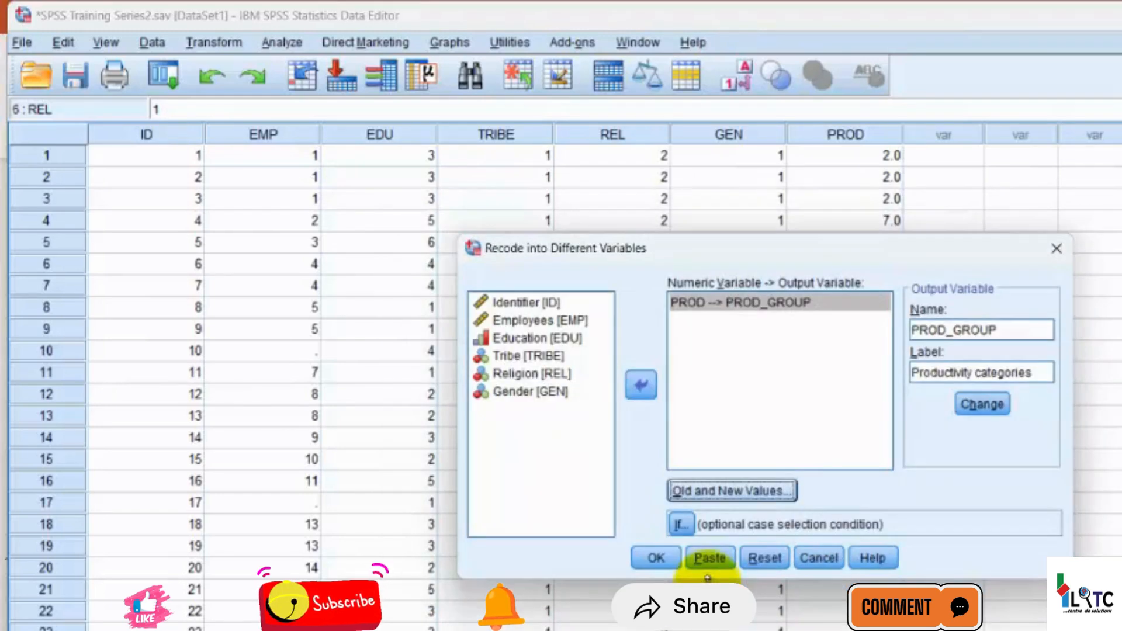
{"action": "left_click", "coordinate": [658, 560]}
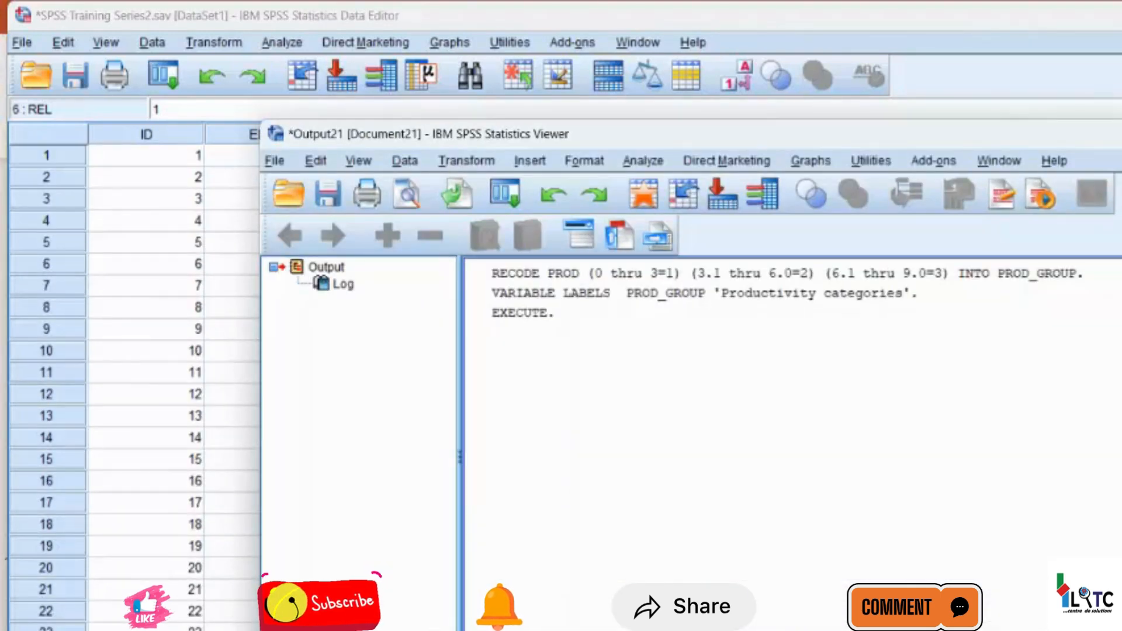
{"action": "left_click", "coordinate": [759, 435]}
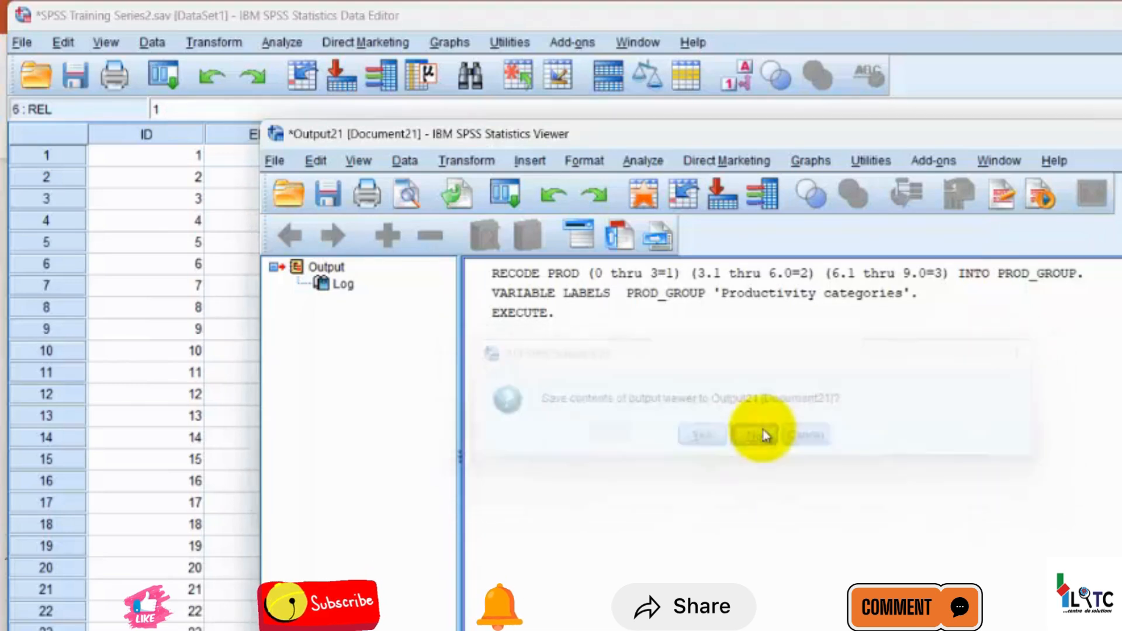
{"action": "left_click", "coordinate": [964, 136]}
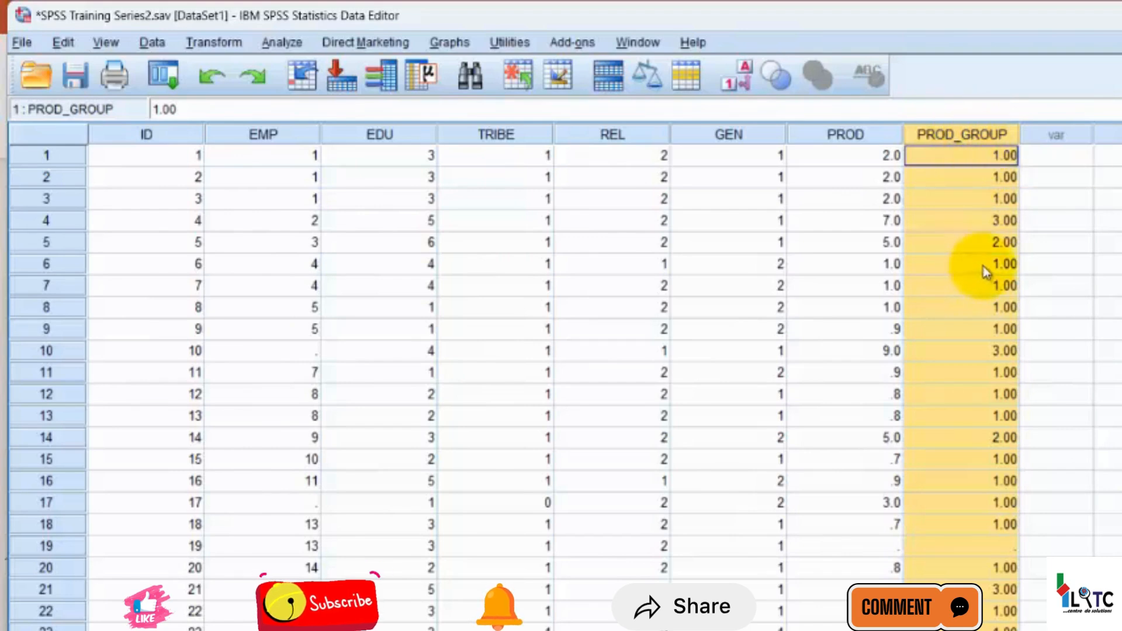
{"action": "left_click", "coordinate": [994, 226]}
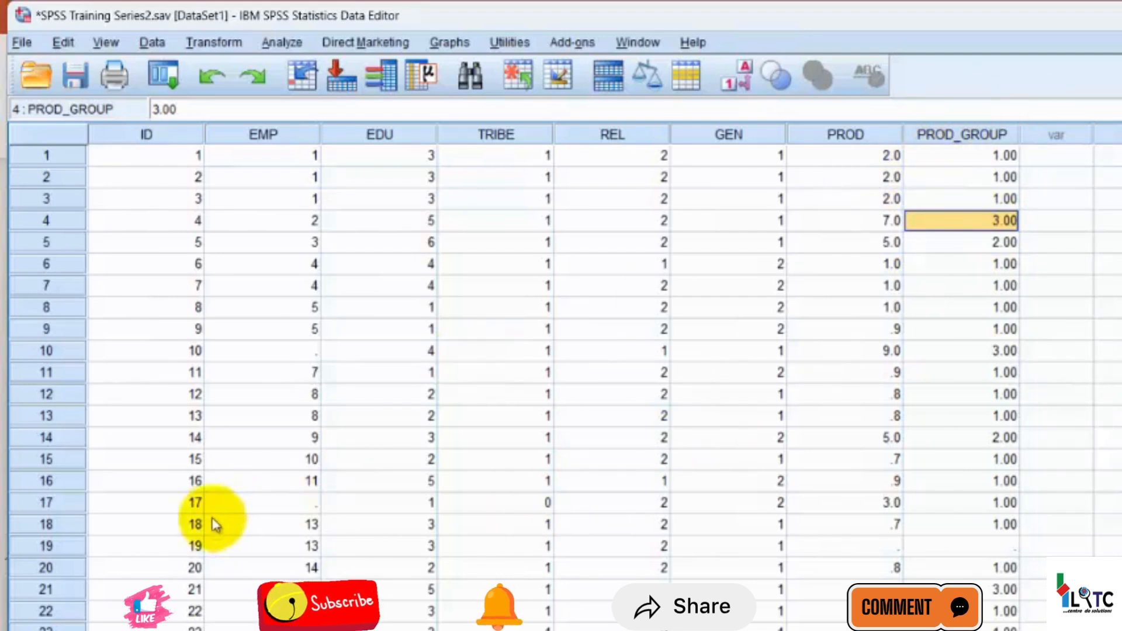
{"action": "left_click", "coordinate": [140, 630]}
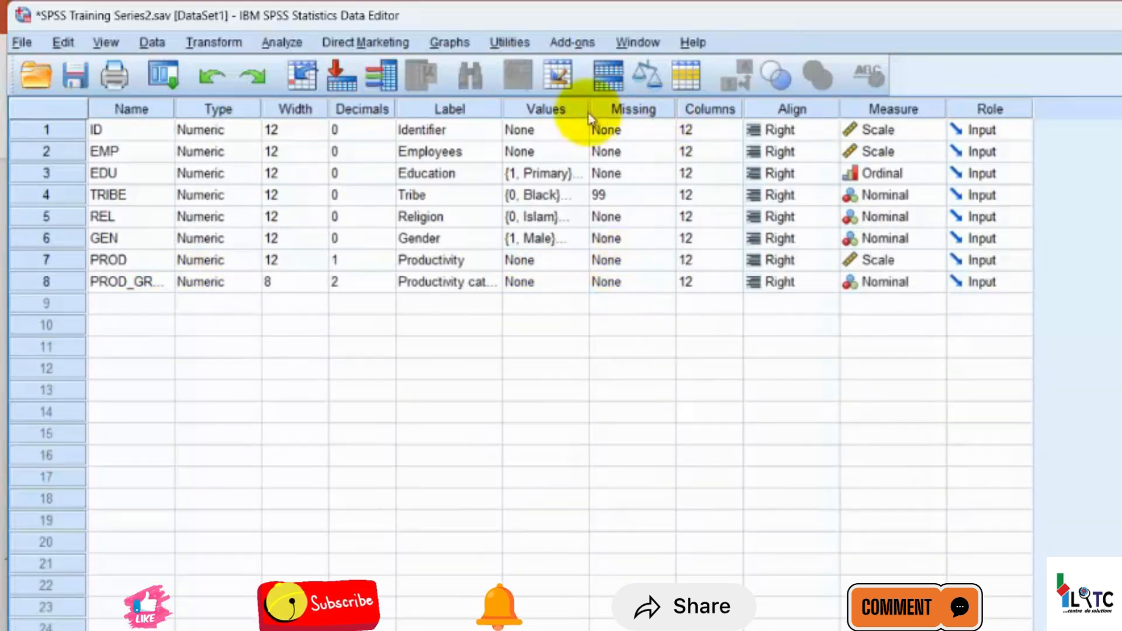
{"action": "left_click", "coordinate": [583, 279]}
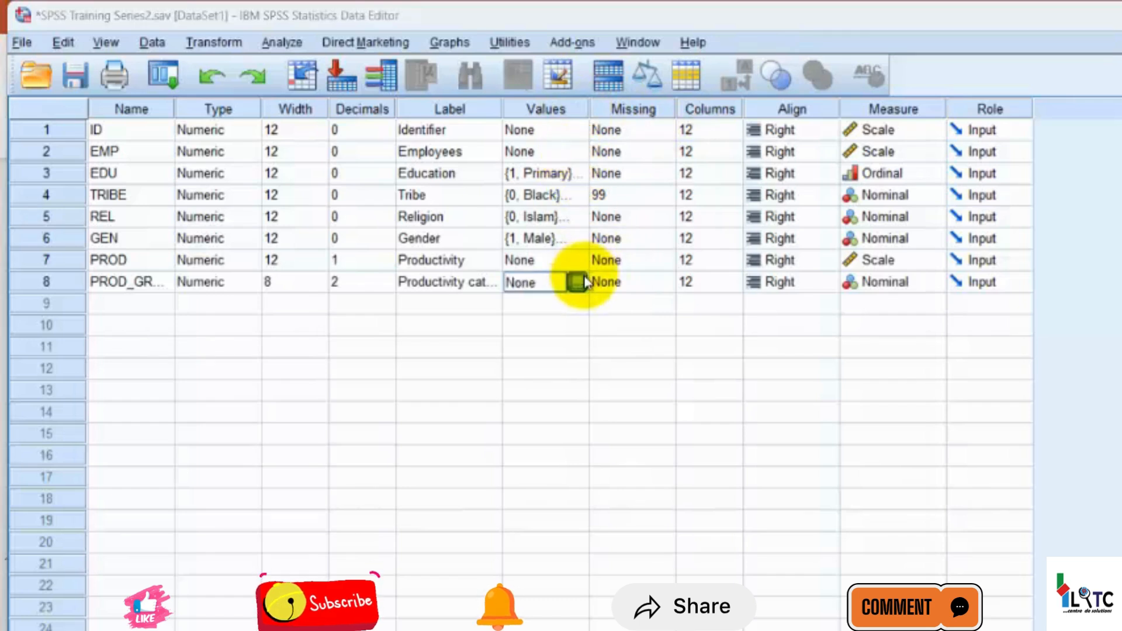
{"action": "left_click", "coordinate": [581, 281]}
{"action": "left_click", "coordinate": [973, 279]}
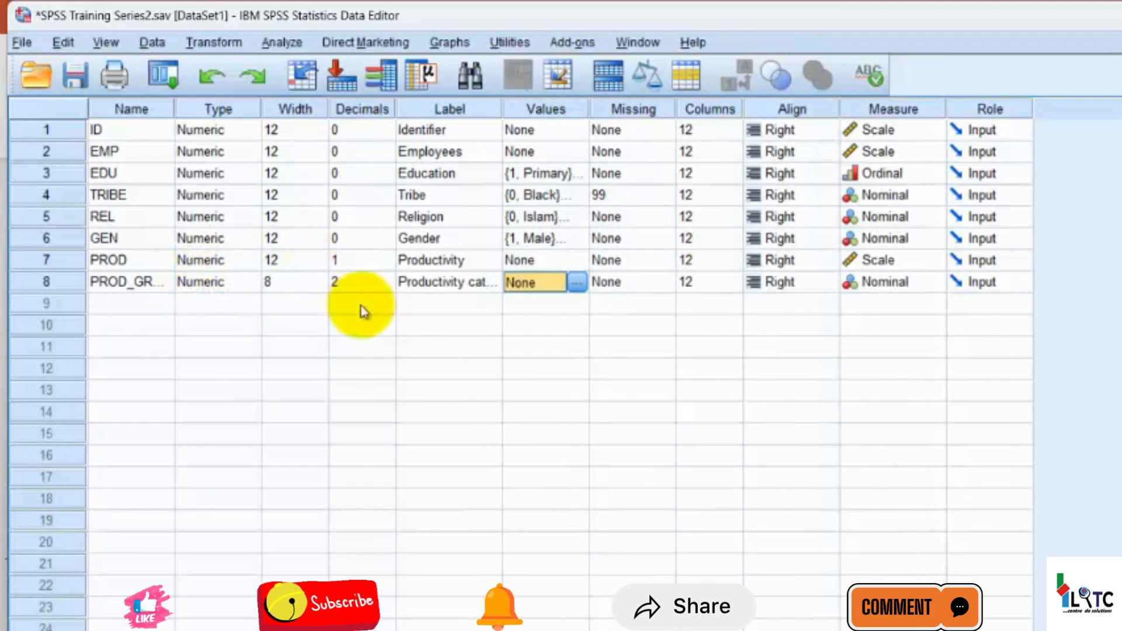
{"action": "left_click", "coordinate": [383, 282]}
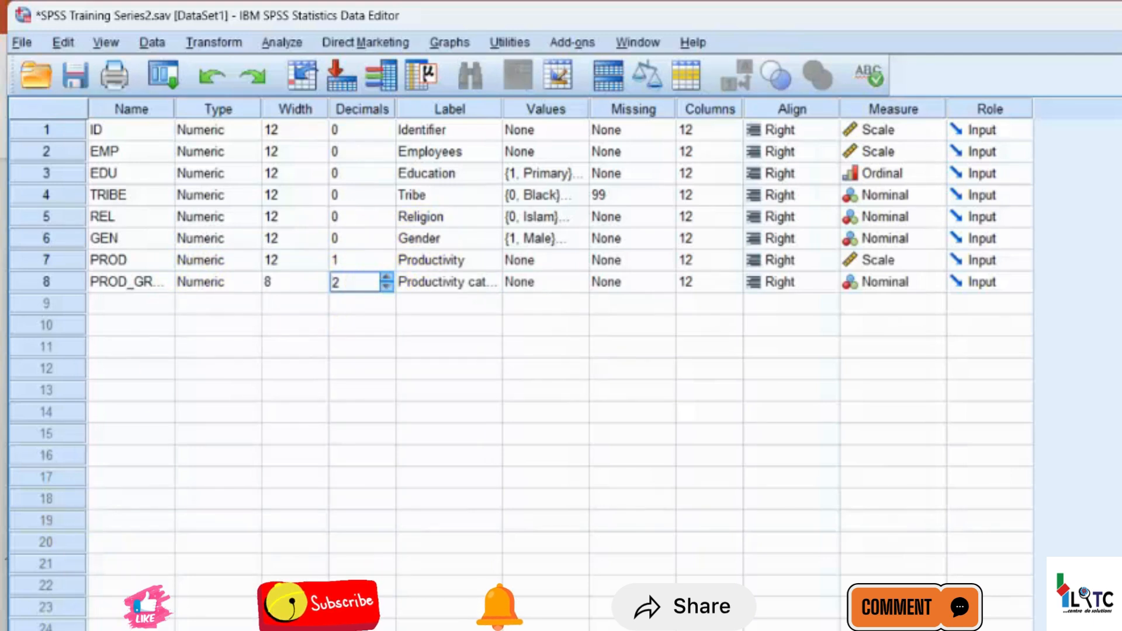
{"action": "key", "text": "ctrl+t"}
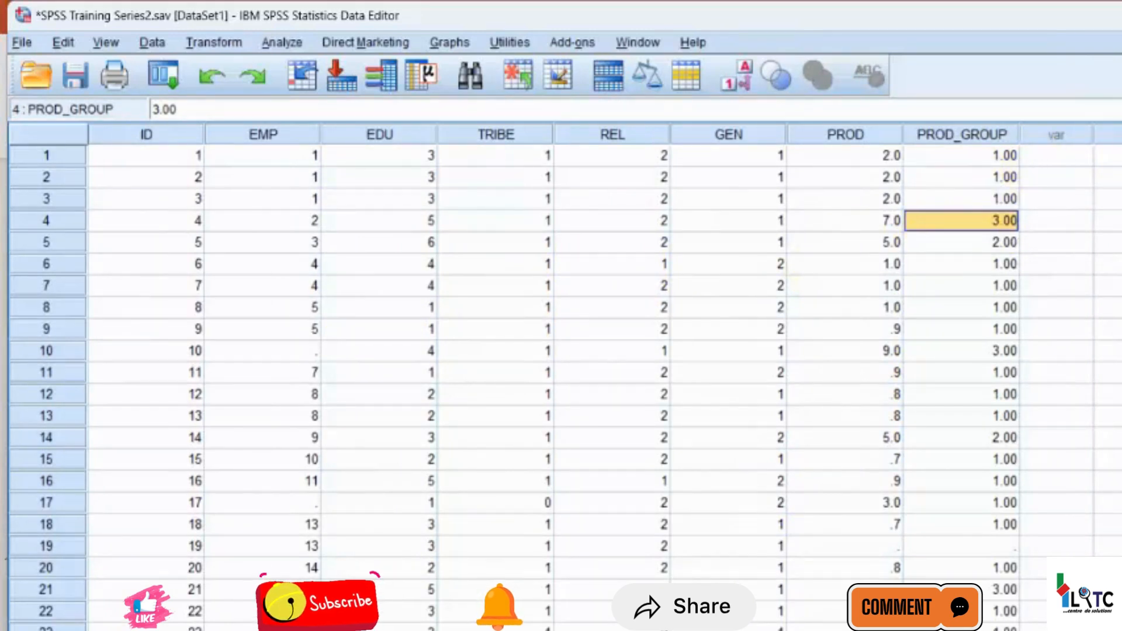
- Set the decimals of the PROD_GROUP variable to 0 and return to the data values
{"action": "left_click", "coordinate": [125, 630]}
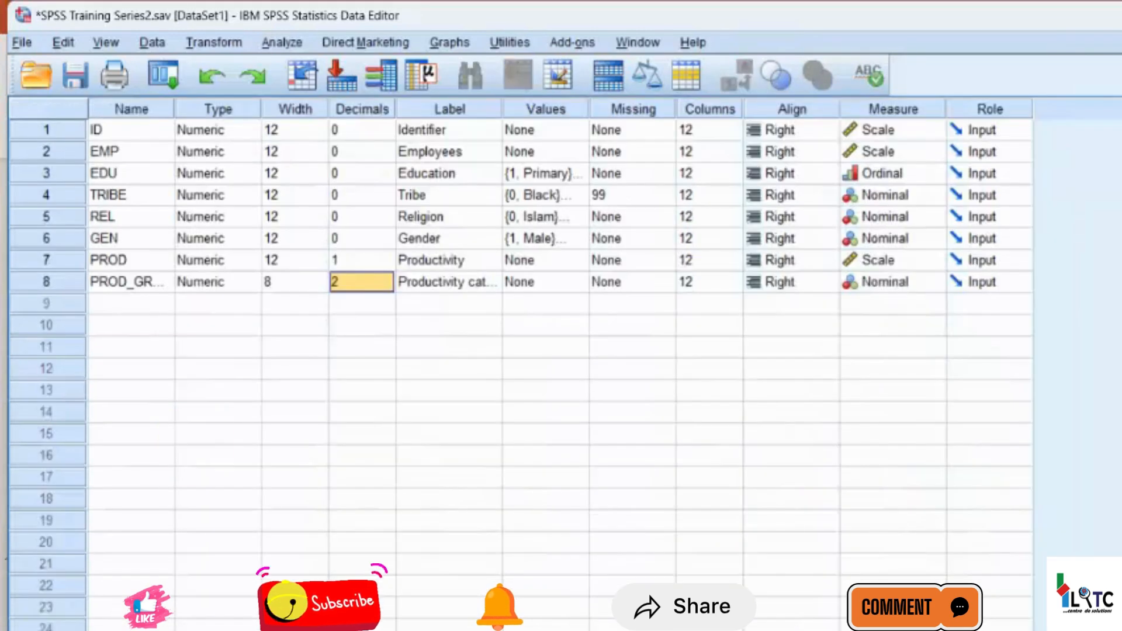
{"action": "left_click", "coordinate": [375, 281]}
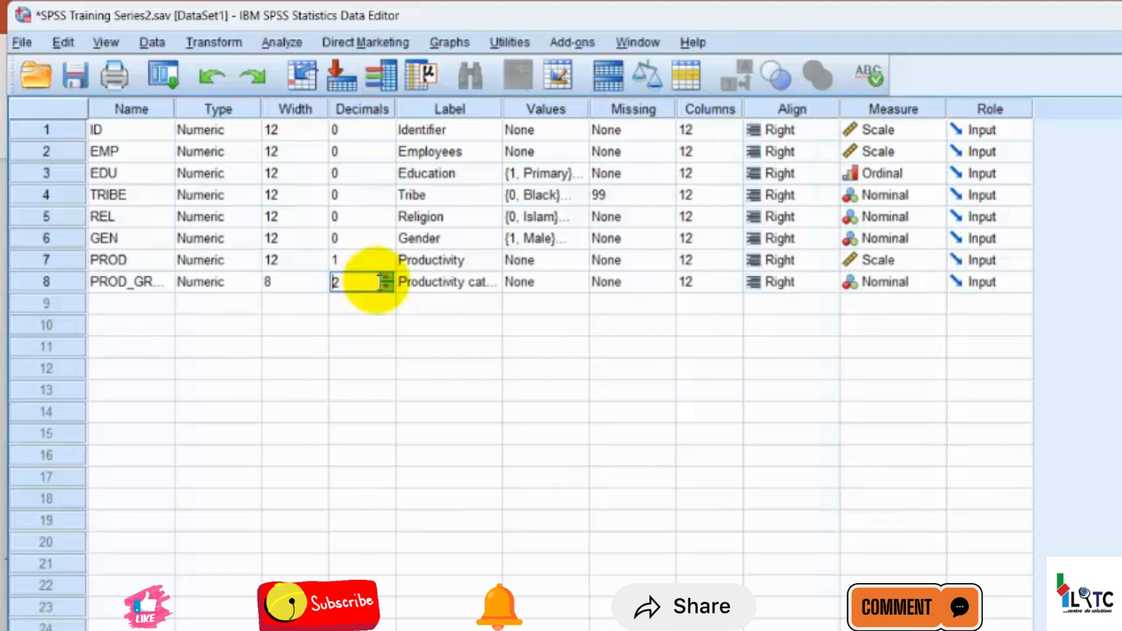
{"action": "left_click", "coordinate": [388, 289]}
{"action": "left_click", "coordinate": [388, 288]}
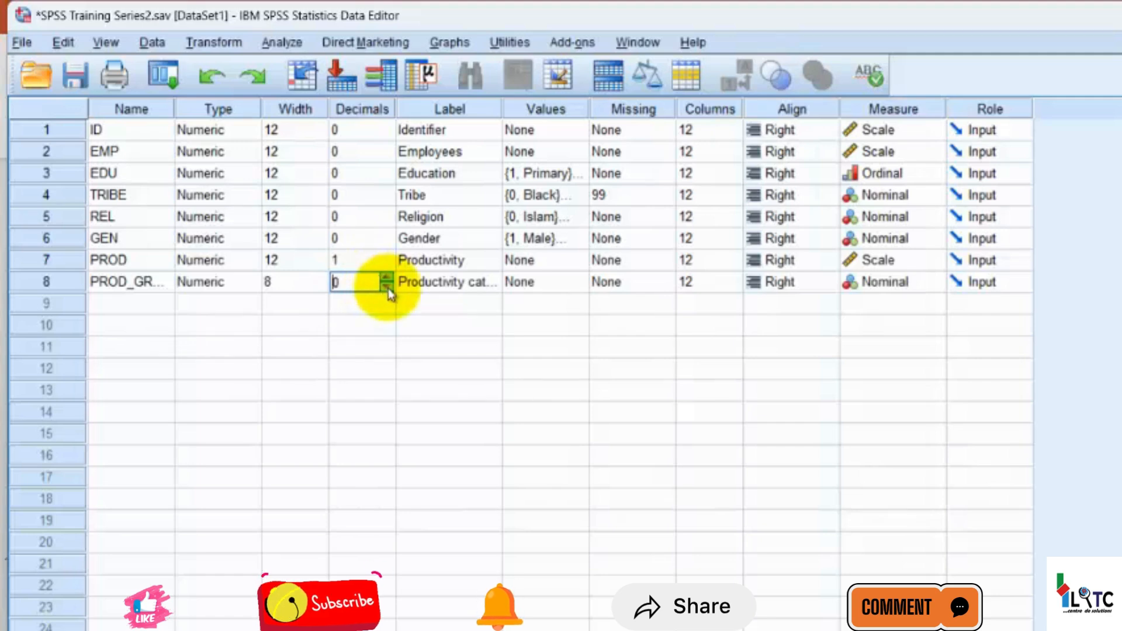
{"action": "left_click", "coordinate": [58, 630]}
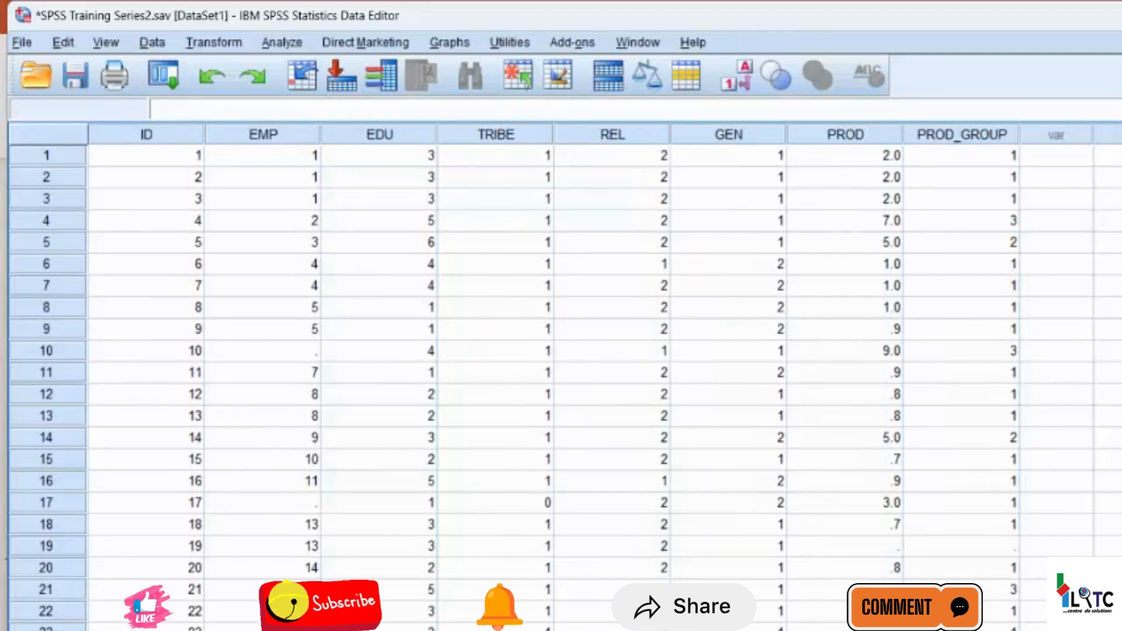
- Open the value labels of PROD_GROUP in the variable definitions and add the label "0-3.0" for value 1
{"action": "left_click", "coordinate": [146, 630]}
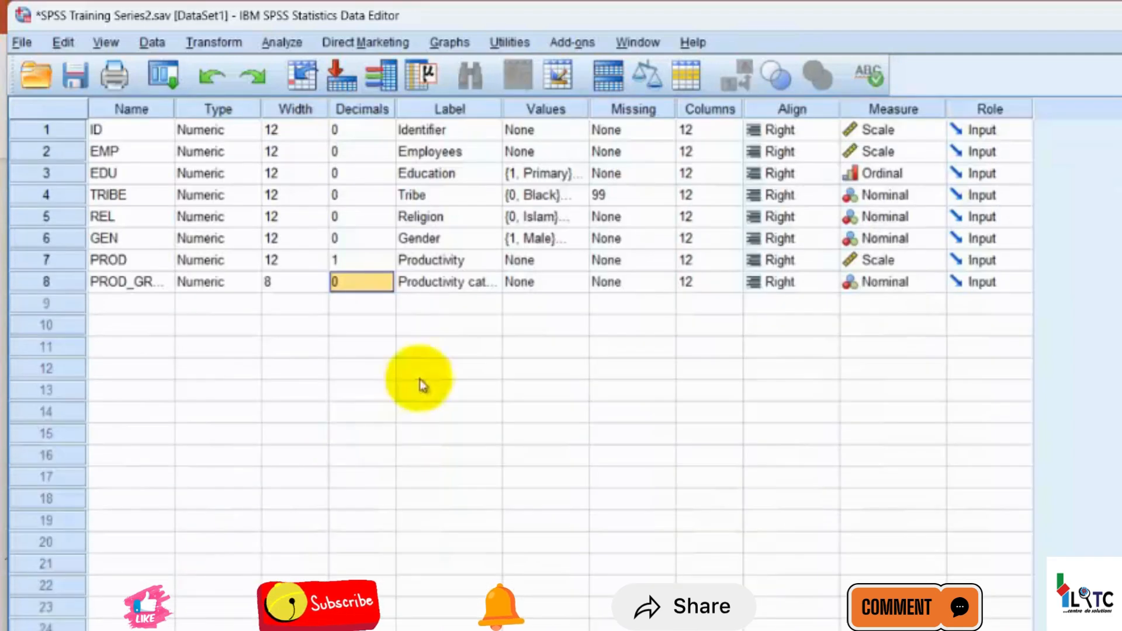
{"action": "left_click", "coordinate": [476, 287]}
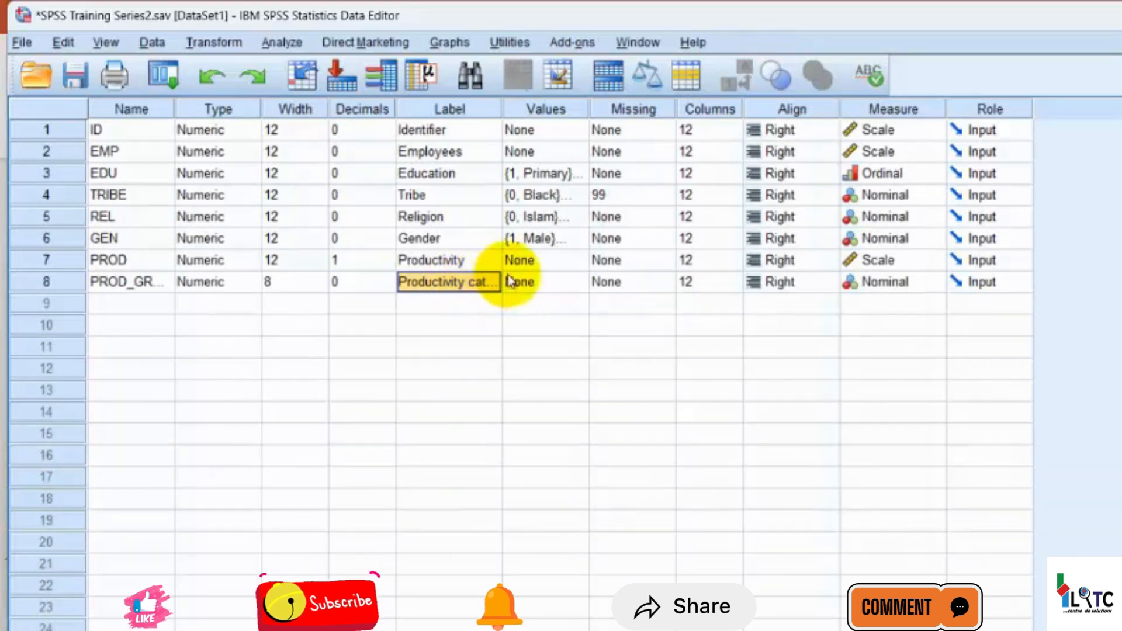
{"action": "left_click", "coordinate": [570, 285]}
{"action": "left_click", "coordinate": [578, 283]}
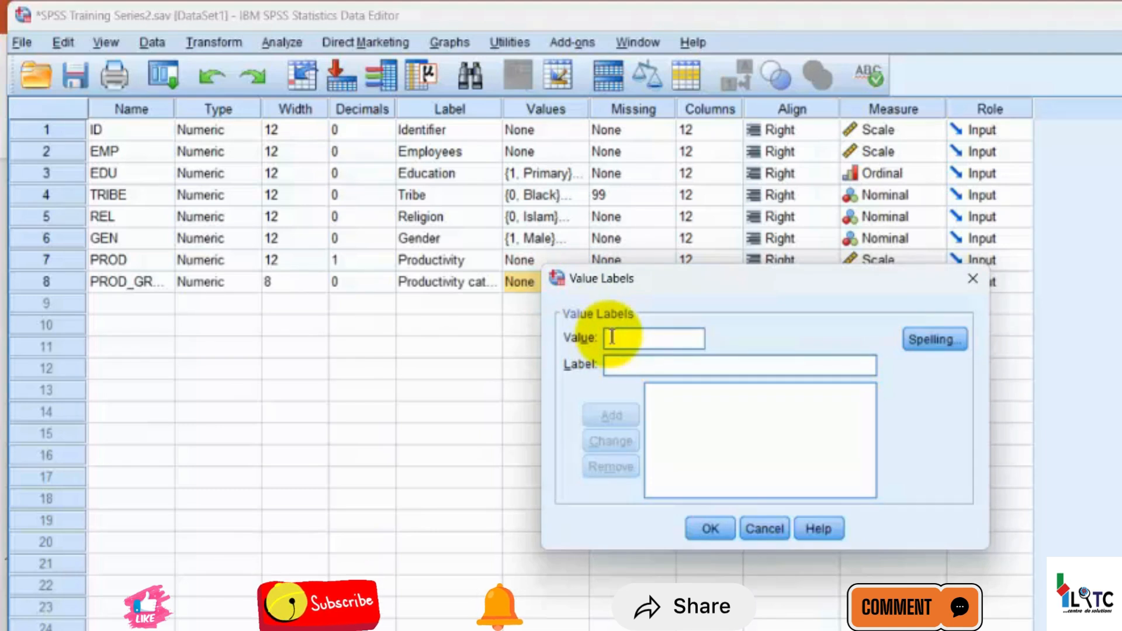
{"action": "type", "text": "1"}
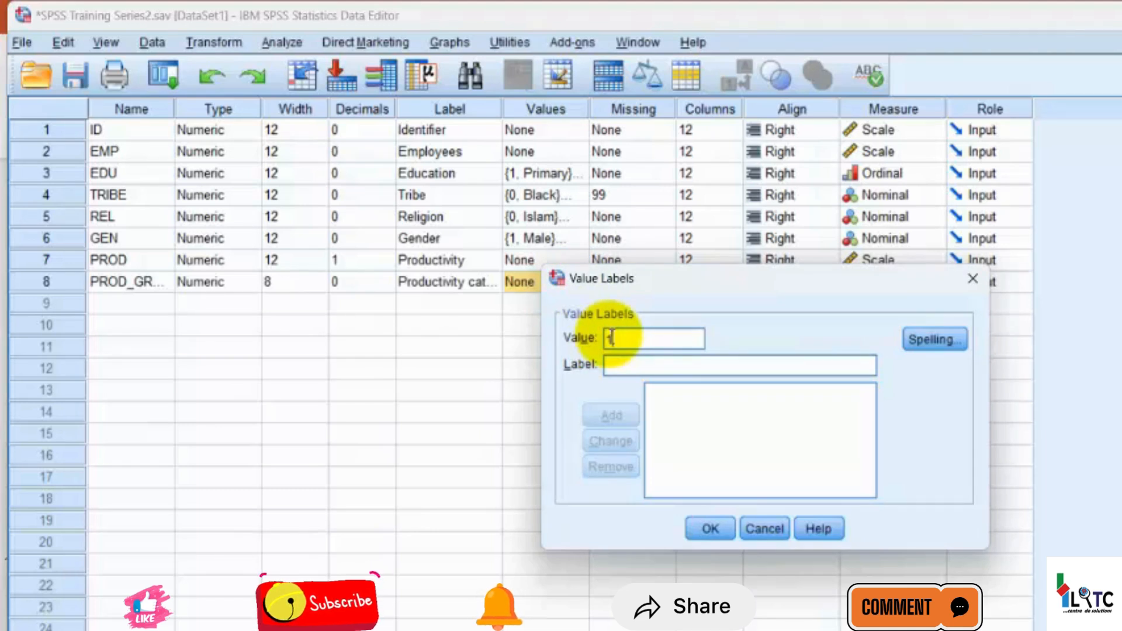
{"action": "key", "text": "Tab"}
{"action": "type", "text": "1"}
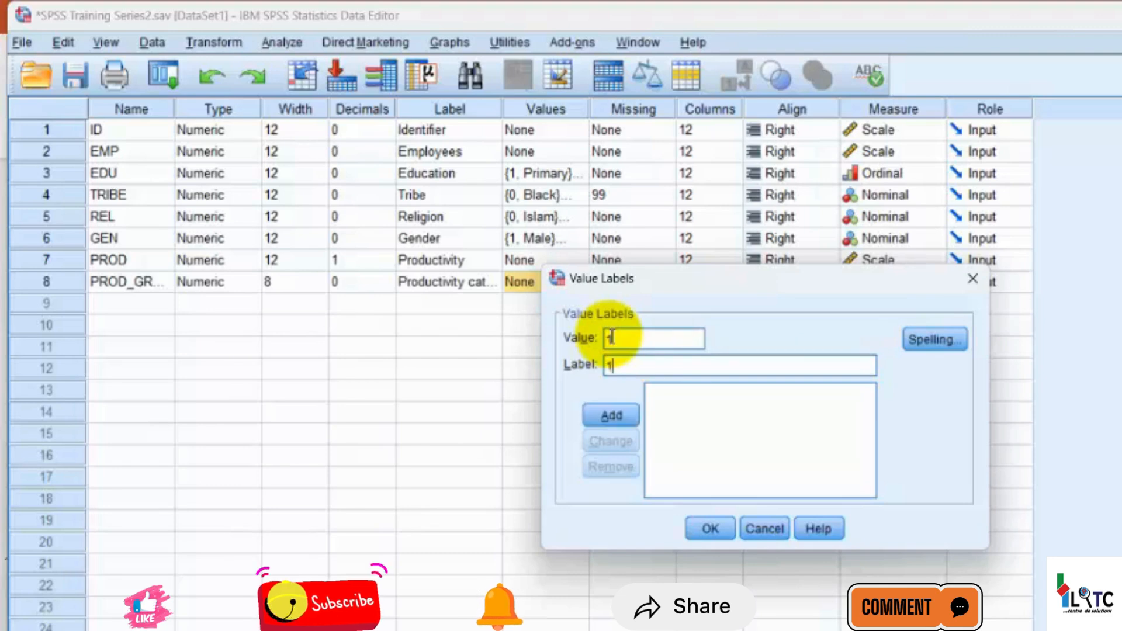
{"action": "key", "text": "BackSpace"}
{"action": "type", "text": "-"}
{"action": "key", "text": "BackSpace"}
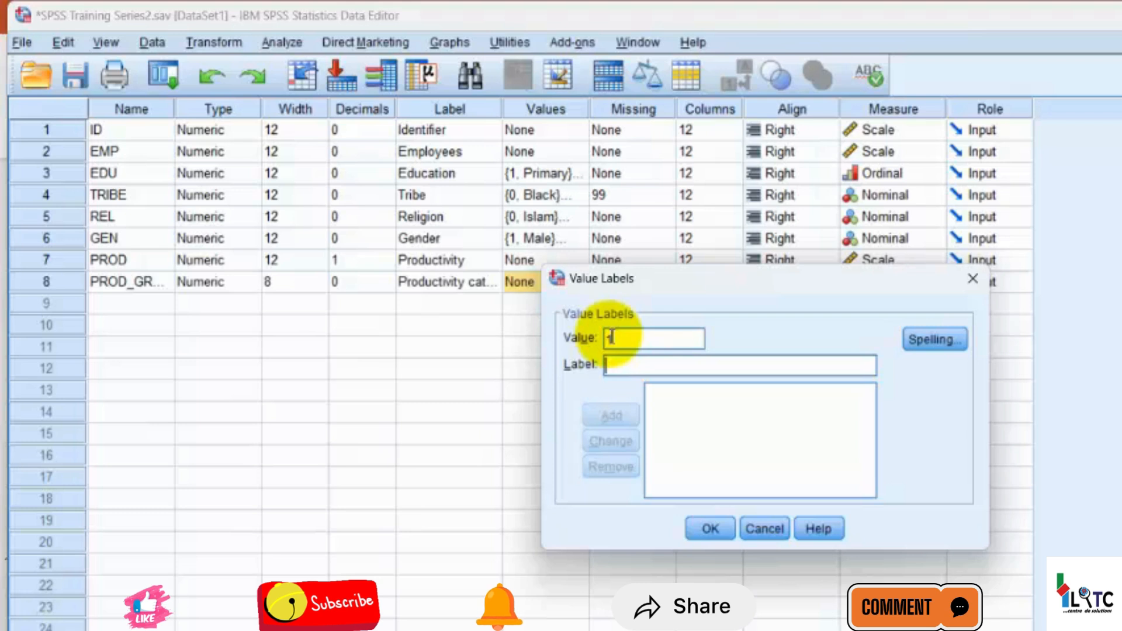
{"action": "type", "text": "0-3"}
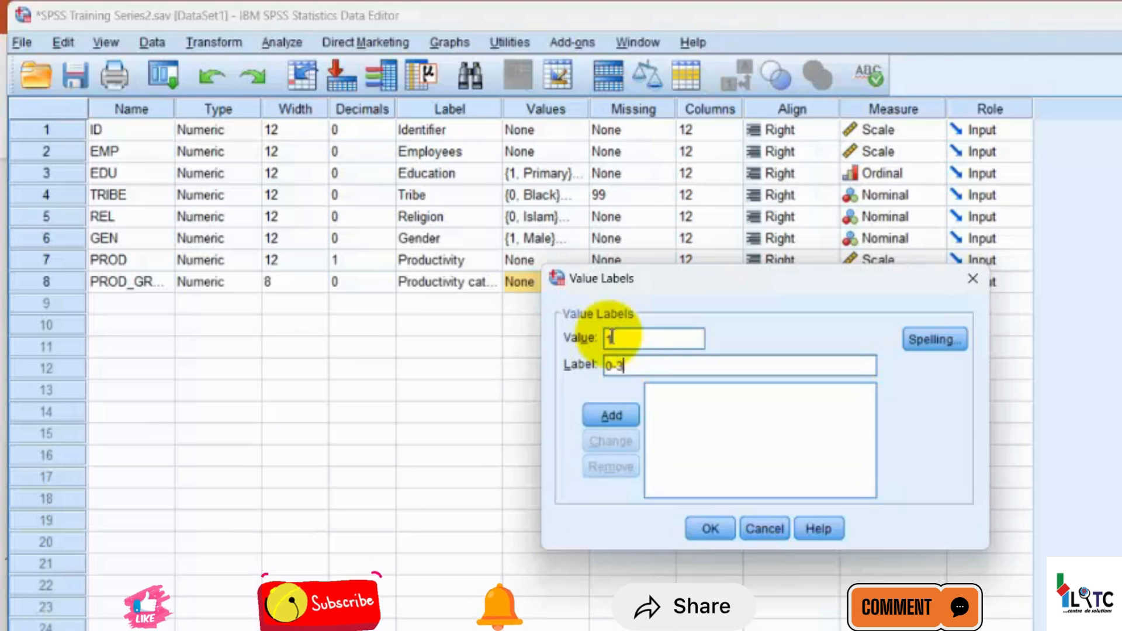
{"action": "type", "text": ".0"}
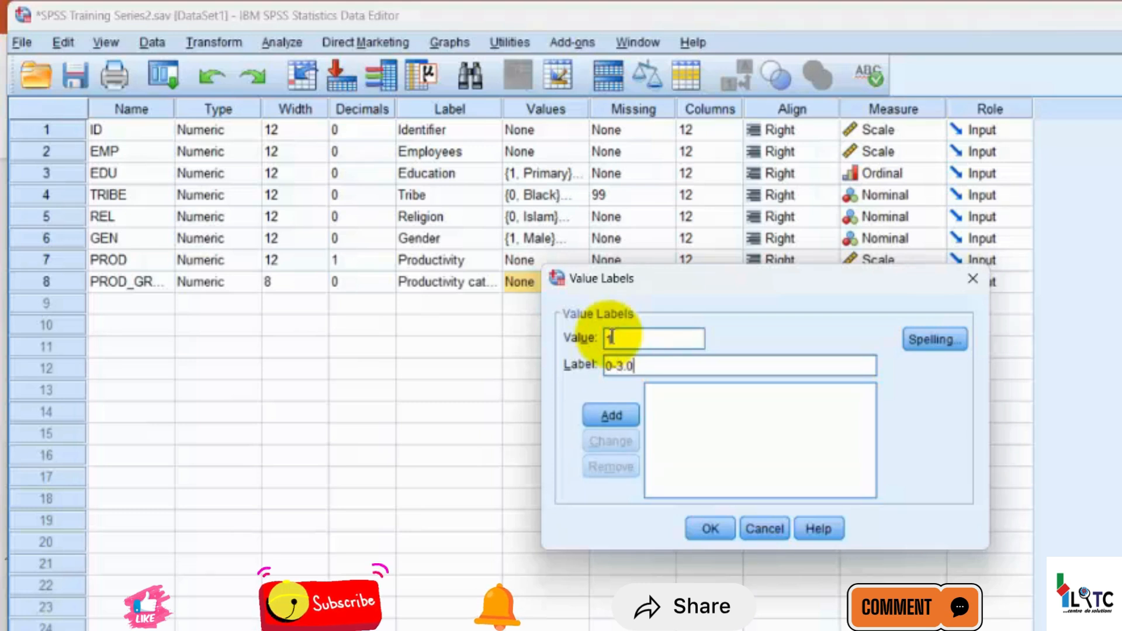
{"action": "left_click", "coordinate": [619, 419]}
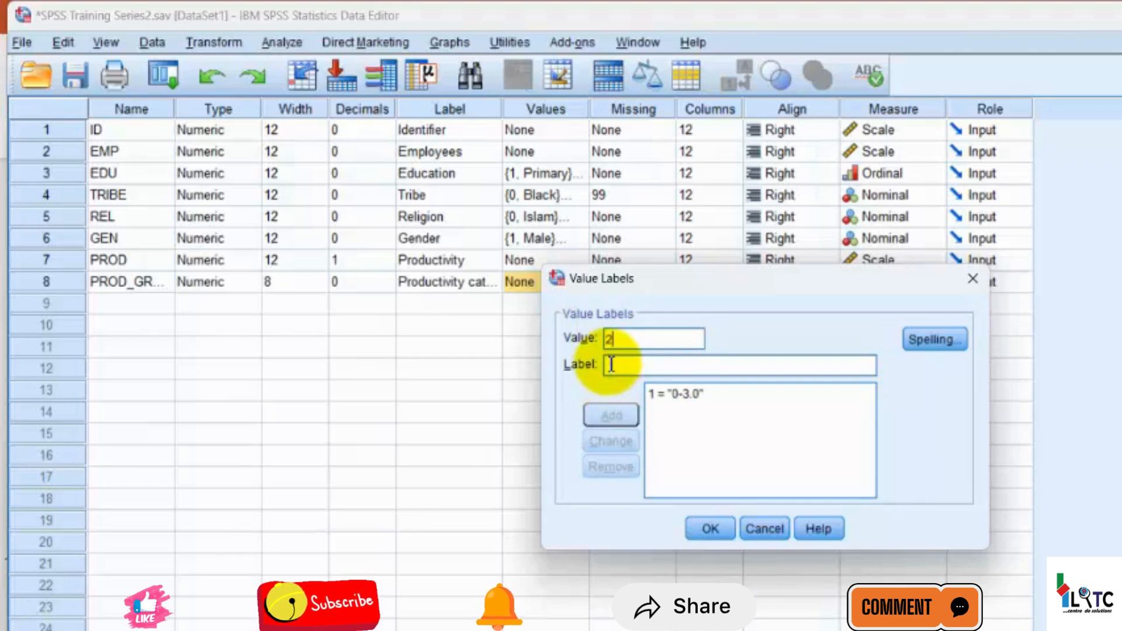
- Add the label "3.1-6.0" for value 2 of PROD_GROUP
{"action": "type", "text": "3.1"}
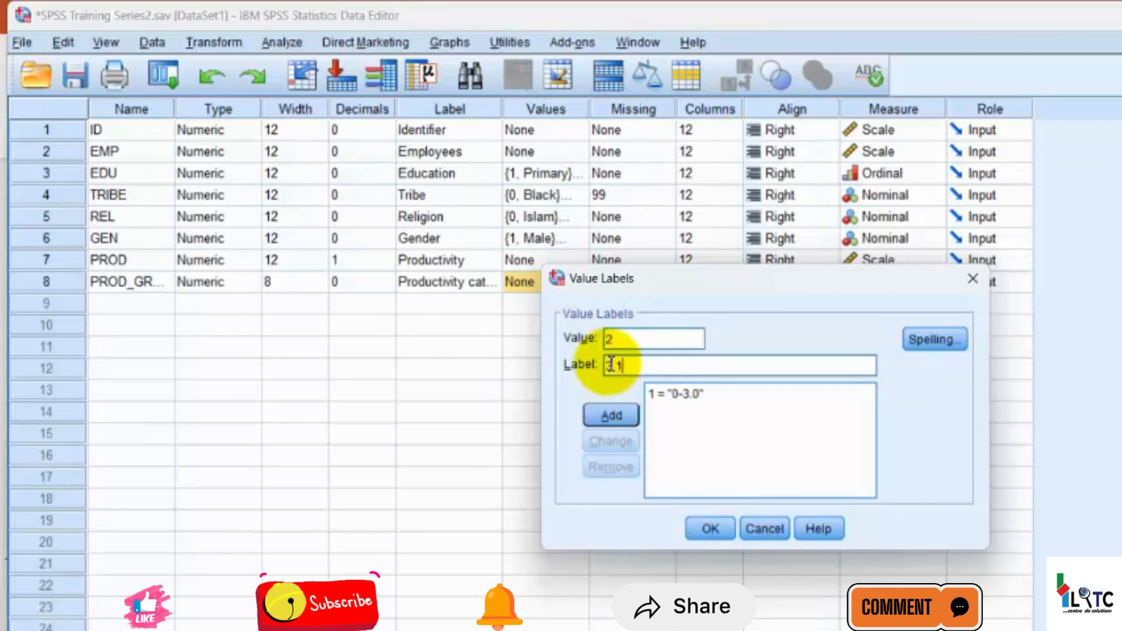
{"action": "type", "text": "-6"}
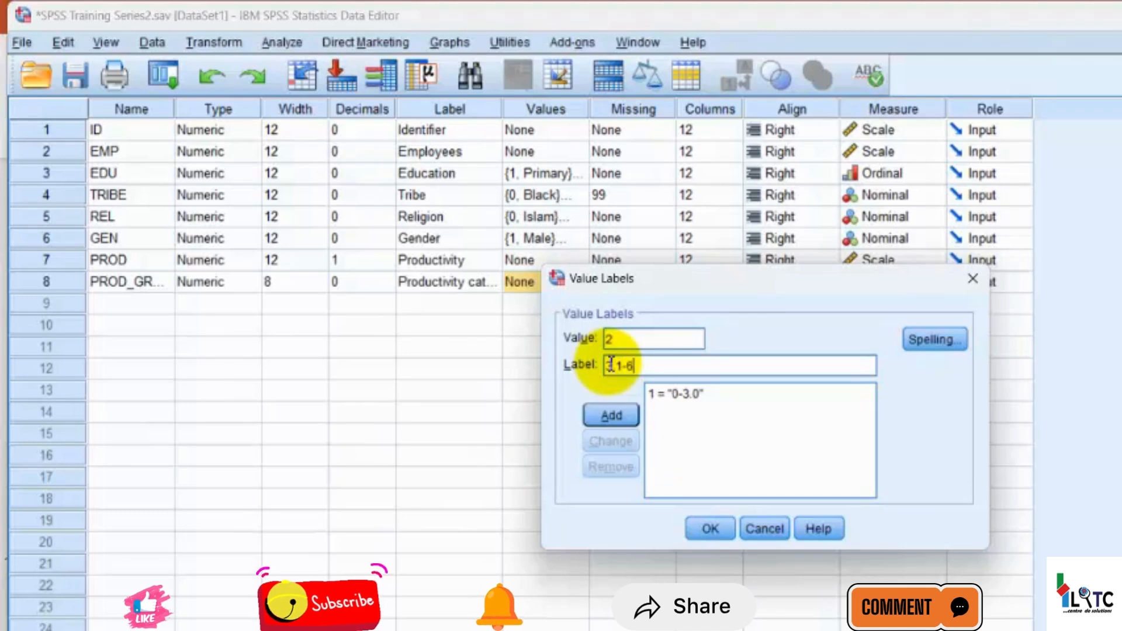
{"action": "type", "text": ".0"}
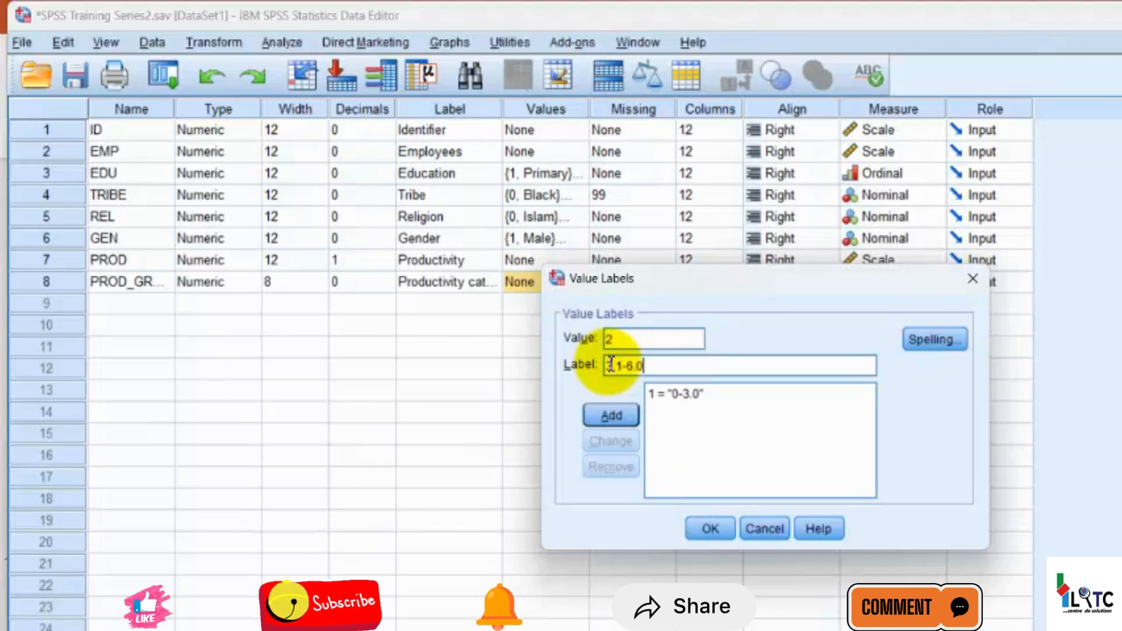
{"action": "left_click", "coordinate": [623, 418]}
- Add the label "6.1-9.0" for value 3 of PROD_GROUP
{"action": "type", "text": "3"}
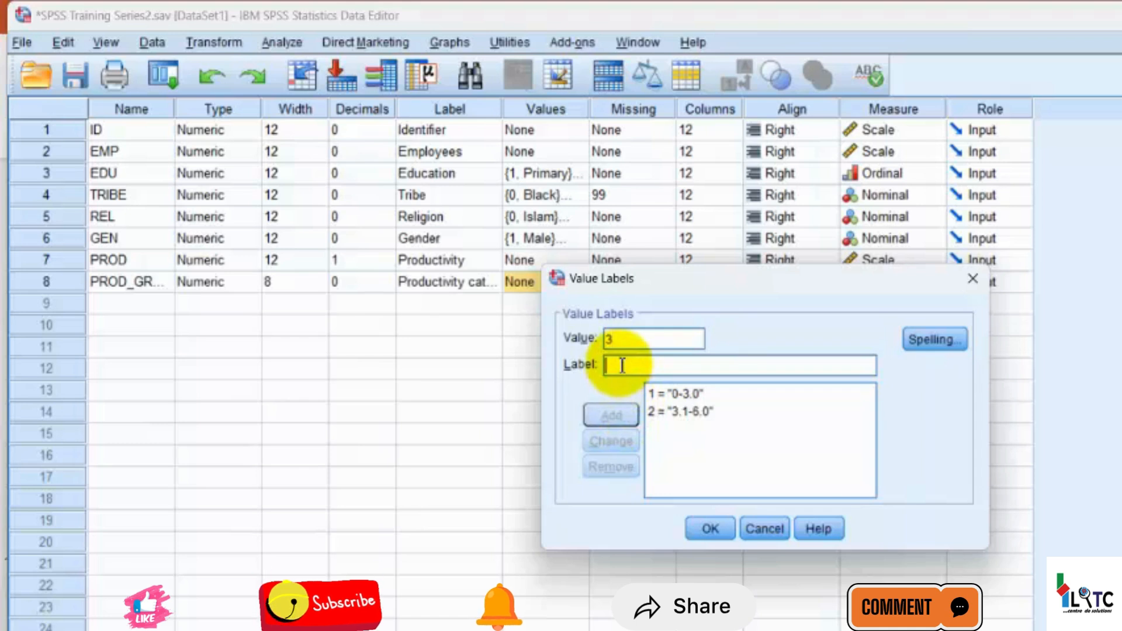
{"action": "type", "text": "6.1"}
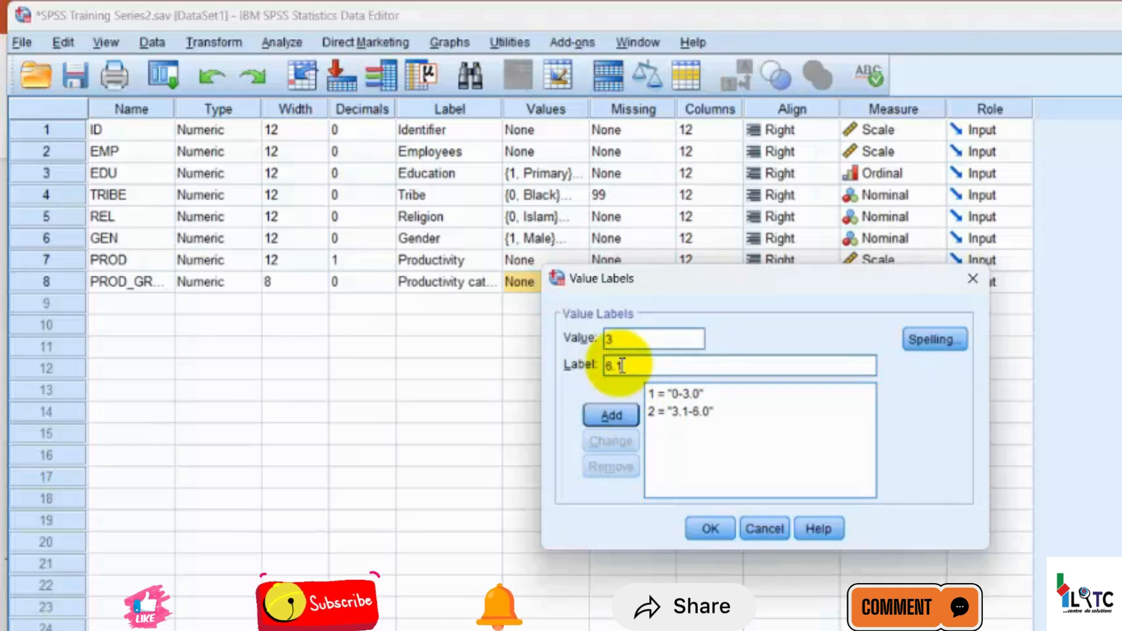
{"action": "type", "text": "-9.0"}
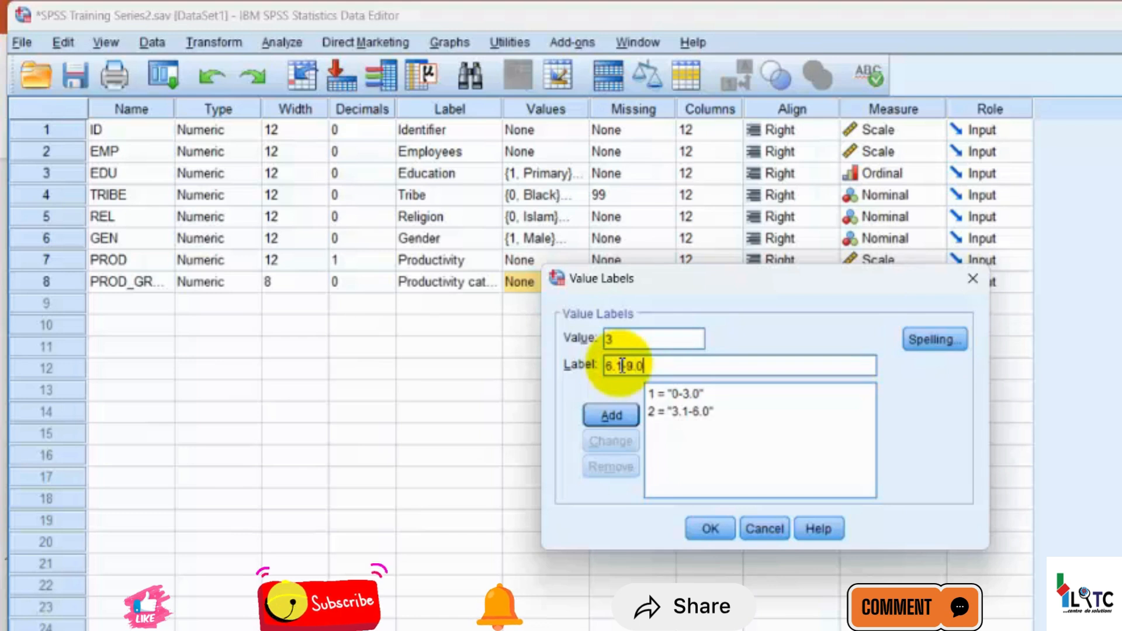
{"action": "left_click", "coordinate": [611, 415]}
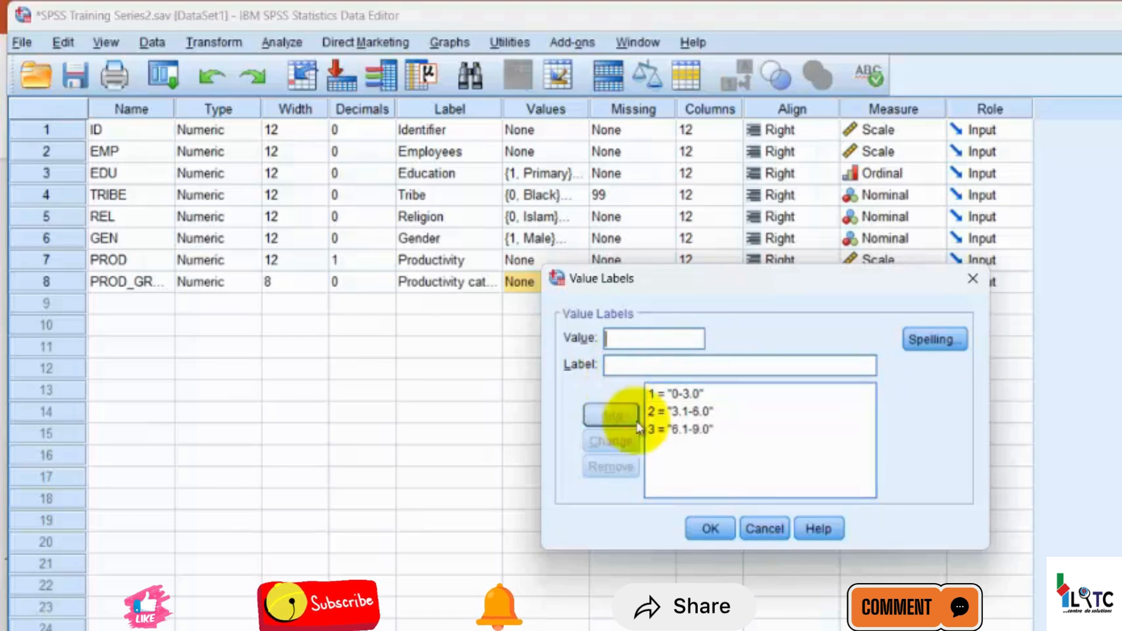
- Apply the value labels defined for PROD_GROUP and return to the data values
{"action": "left_click", "coordinate": [710, 528]}
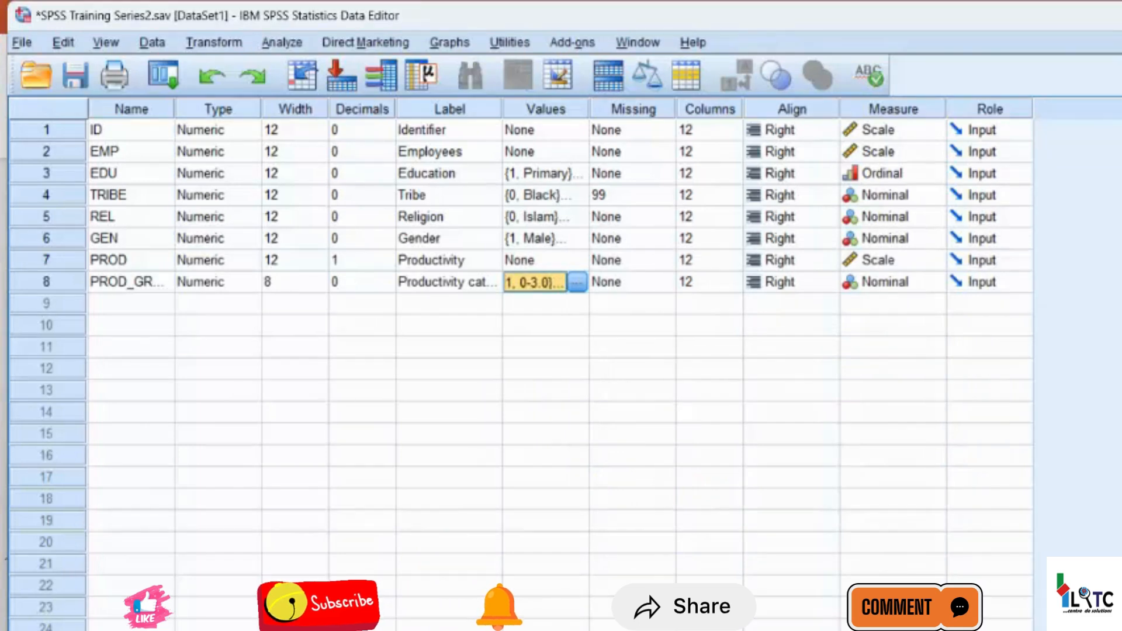
{"action": "left_click", "coordinate": [50, 629]}
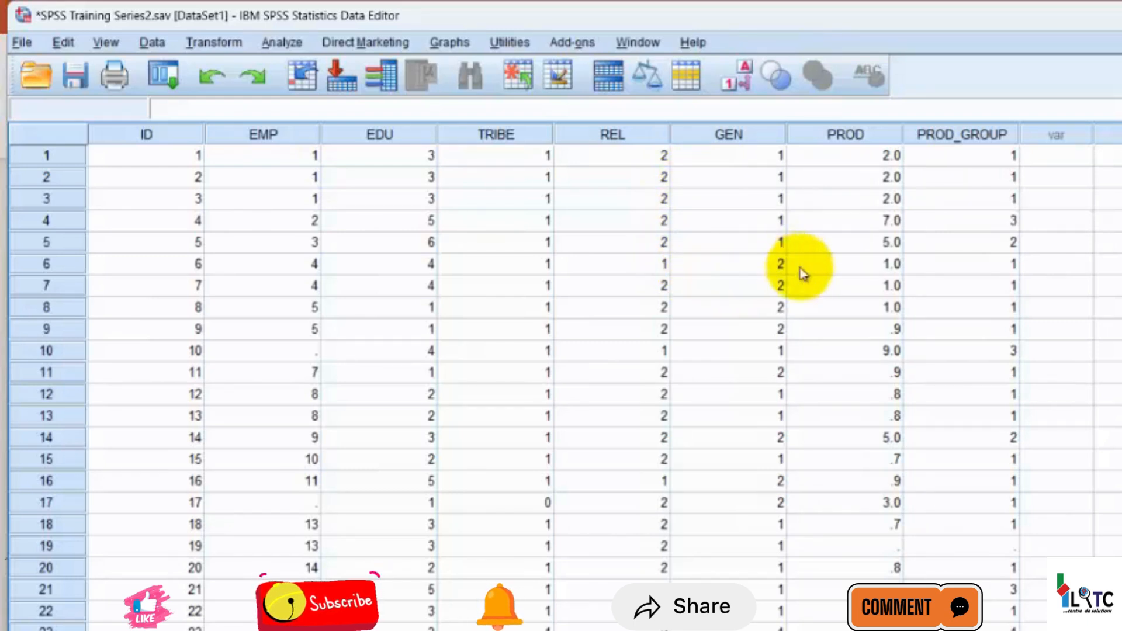
- Examine the productivity values and their groups for cases 4, 10 and 21
{"action": "left_click", "coordinate": [840, 268]}
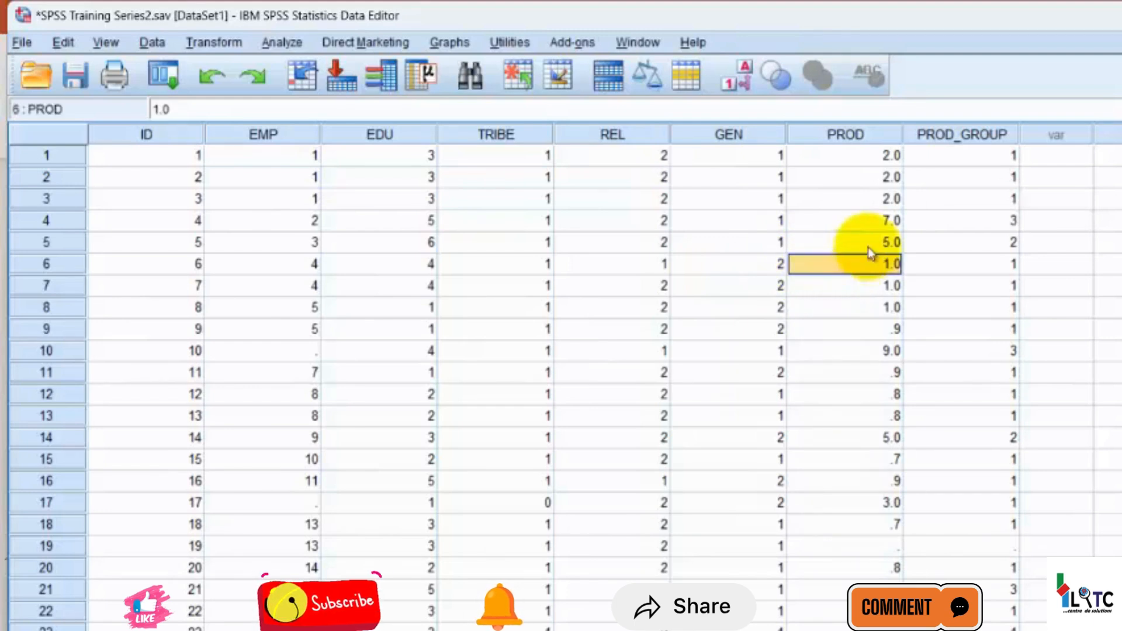
{"action": "left_click", "coordinate": [47, 220]}
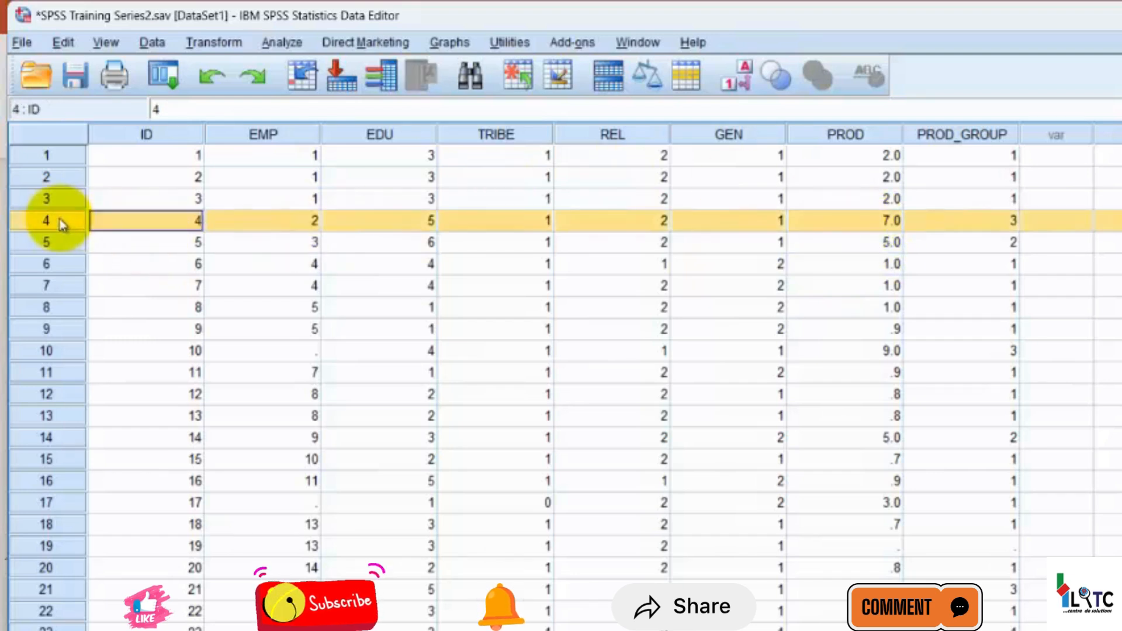
{"action": "left_click", "coordinate": [61, 356]}
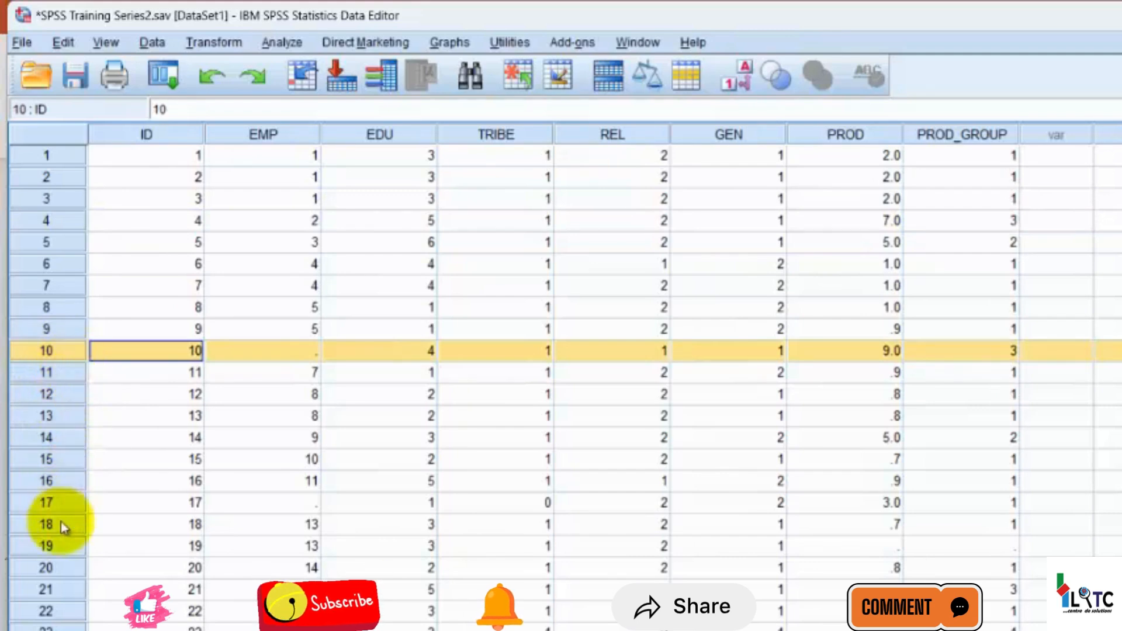
{"action": "left_click", "coordinate": [64, 596]}
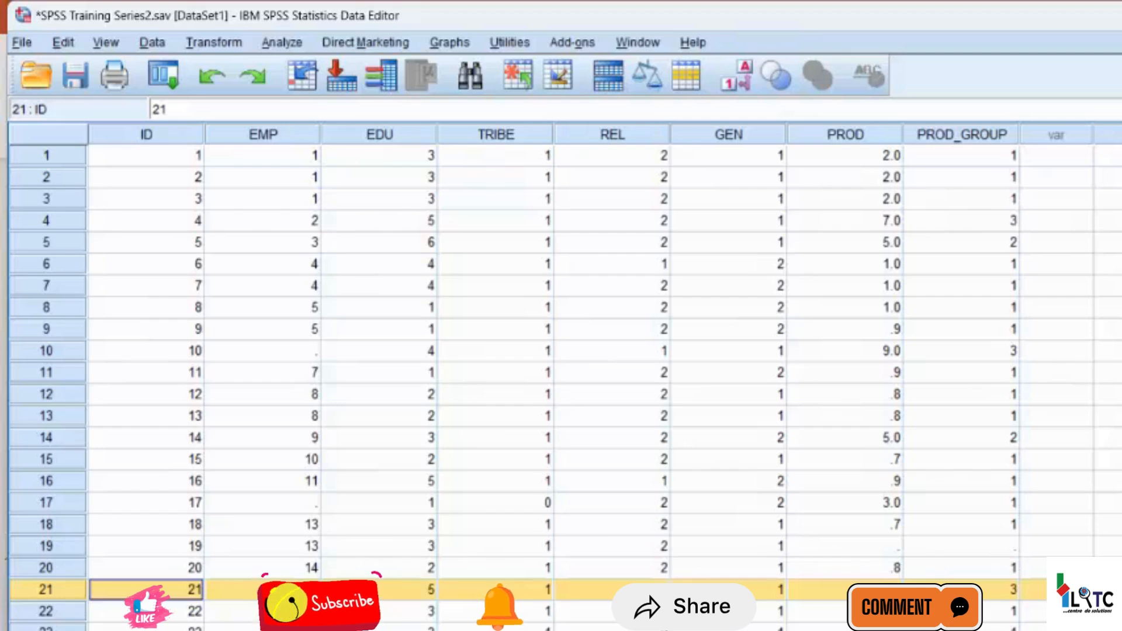
- Start a Compute Variable transformation and clear all its previous settings
{"action": "left_click", "coordinate": [214, 42]}
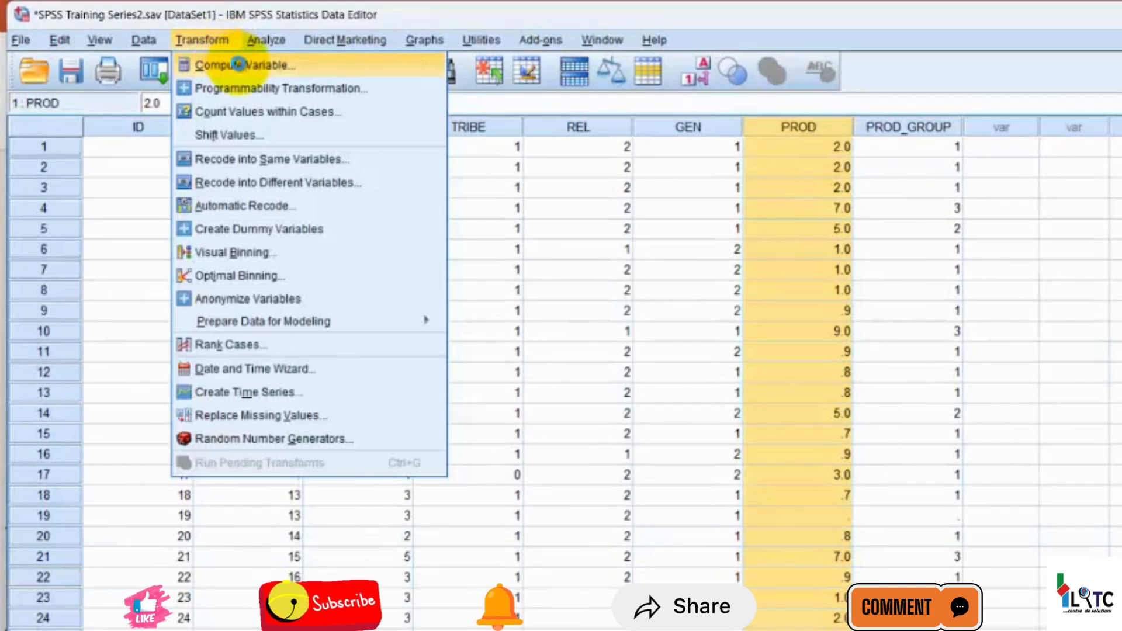
{"action": "left_click", "coordinate": [241, 67]}
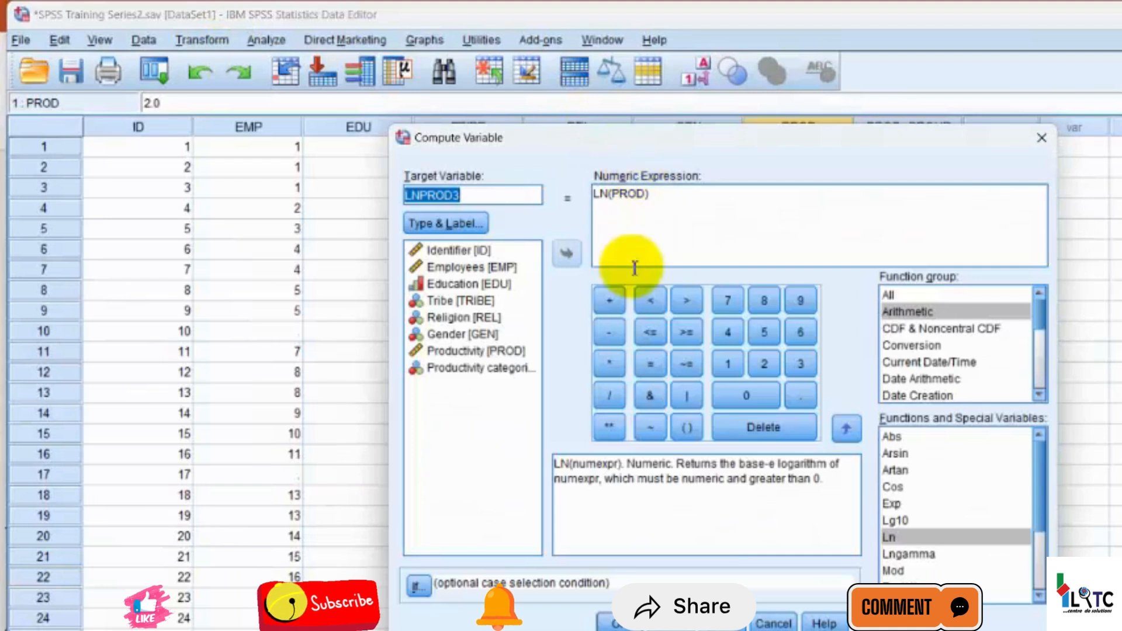
{"action": "left_click", "coordinate": [722, 625]}
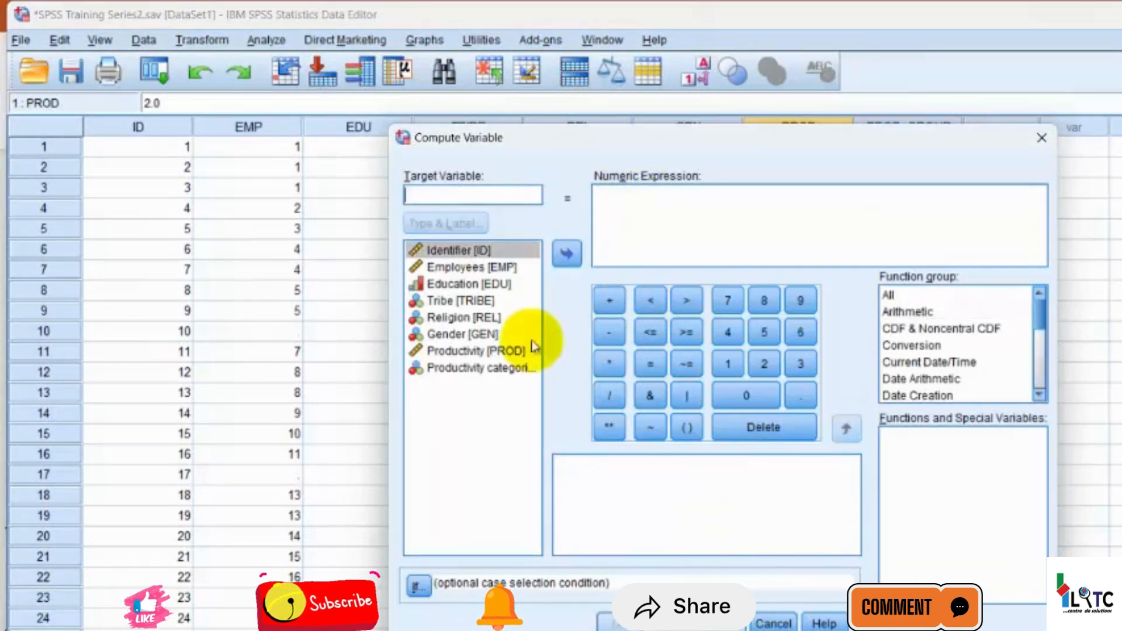
{"action": "left_click", "coordinate": [477, 190]}
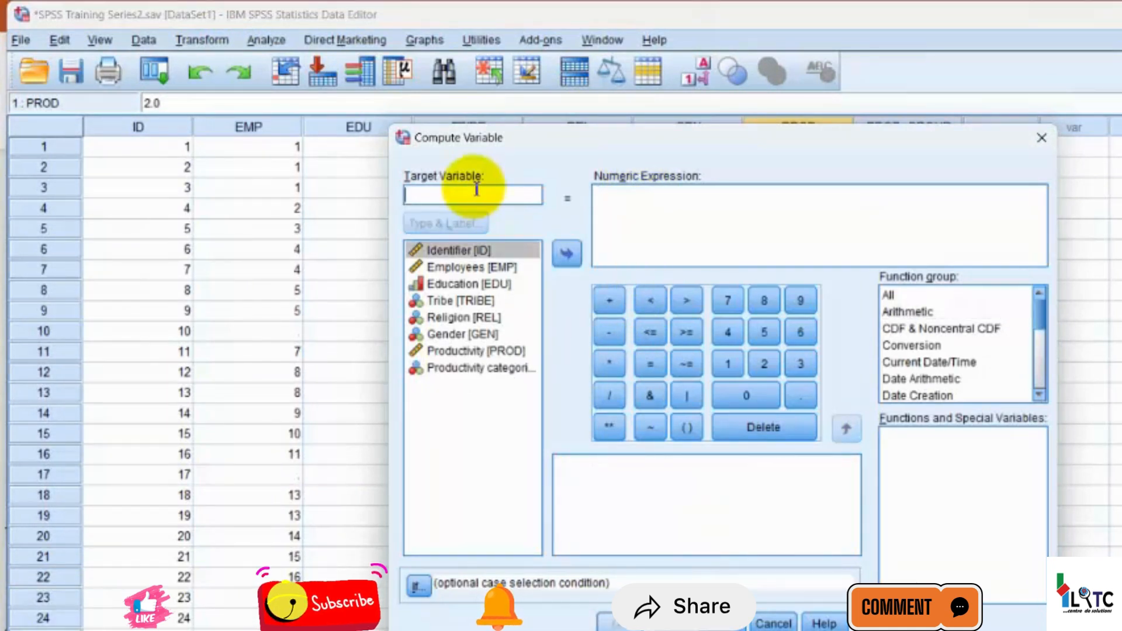
- Build the numeric expression LN(PROD) from the arithmetic Ln function and the Productivity variable
{"action": "left_click", "coordinate": [517, 350]}
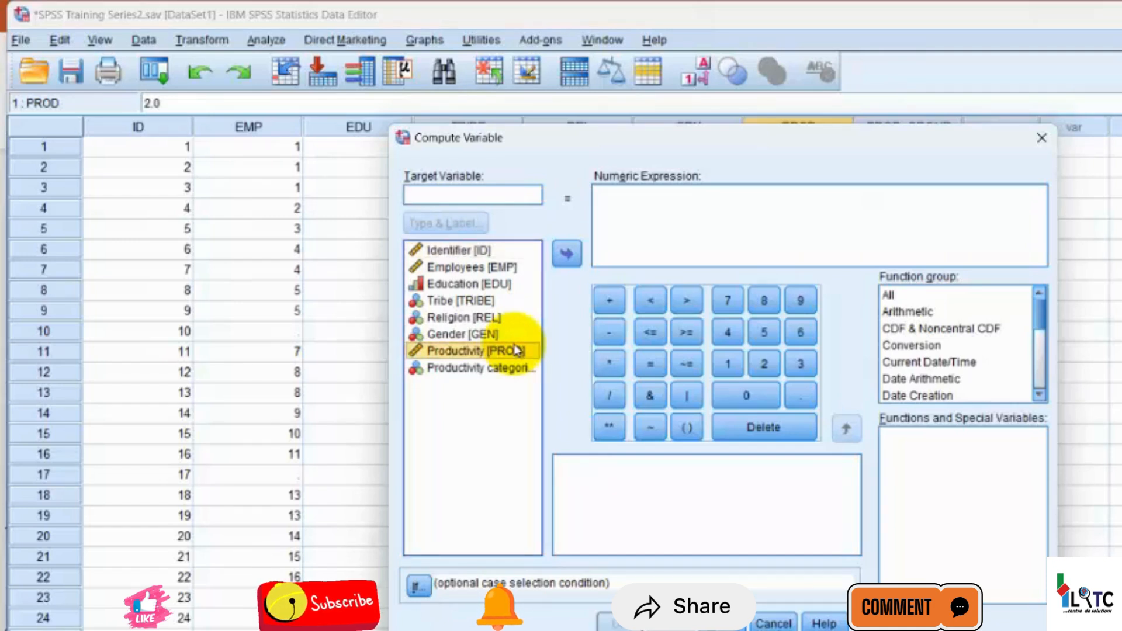
{"action": "double_click", "coordinate": [516, 350]}
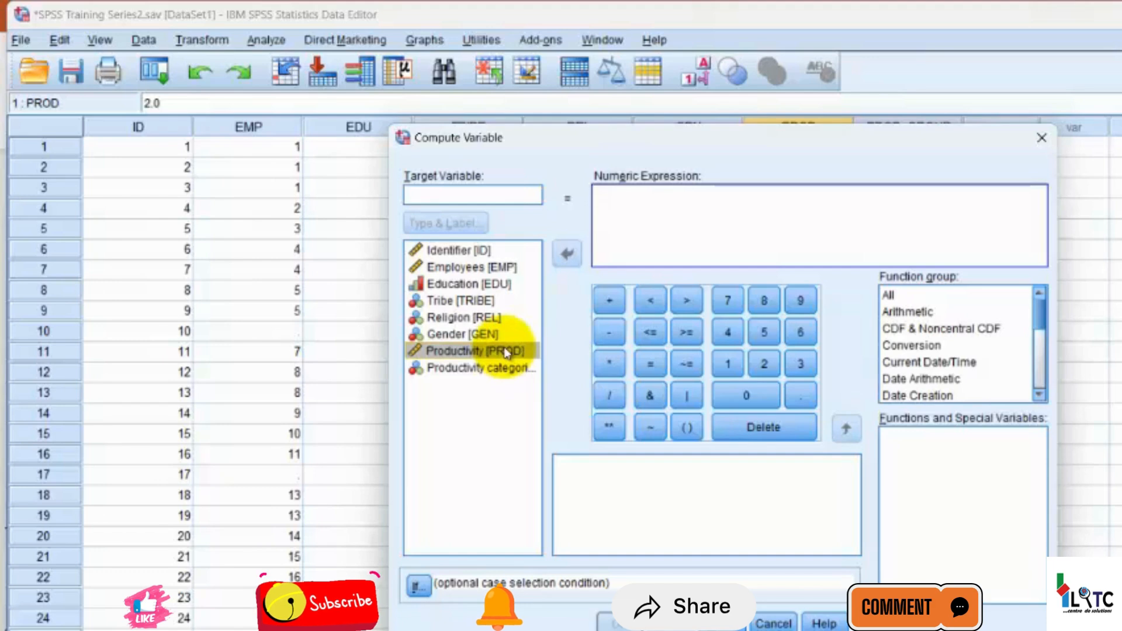
{"action": "left_click", "coordinate": [905, 314]}
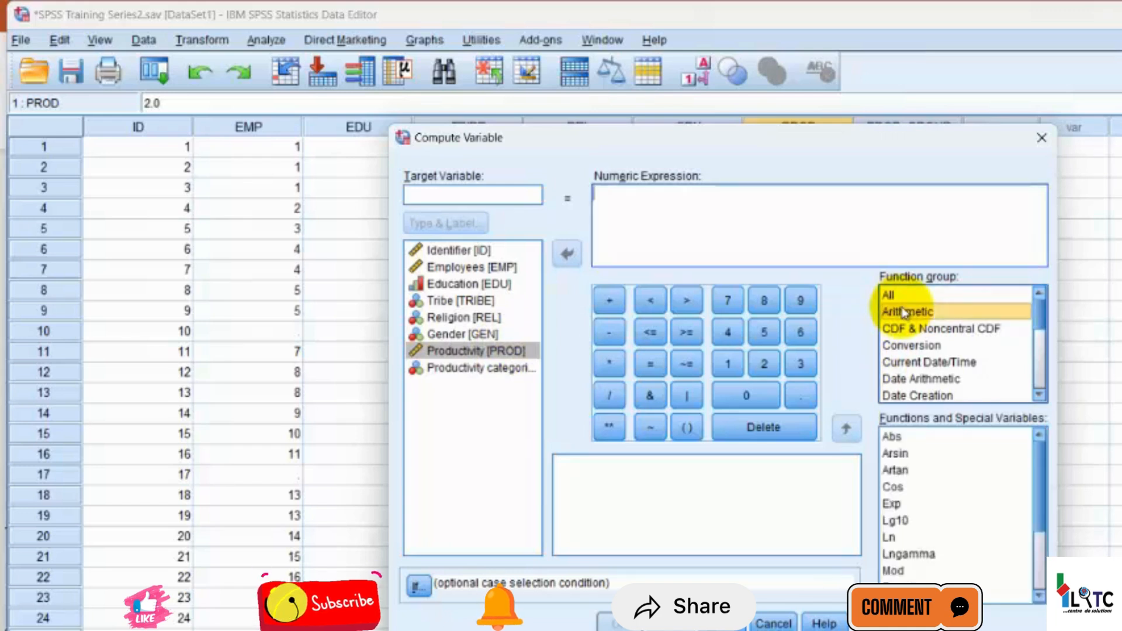
{"action": "left_click", "coordinate": [889, 538]}
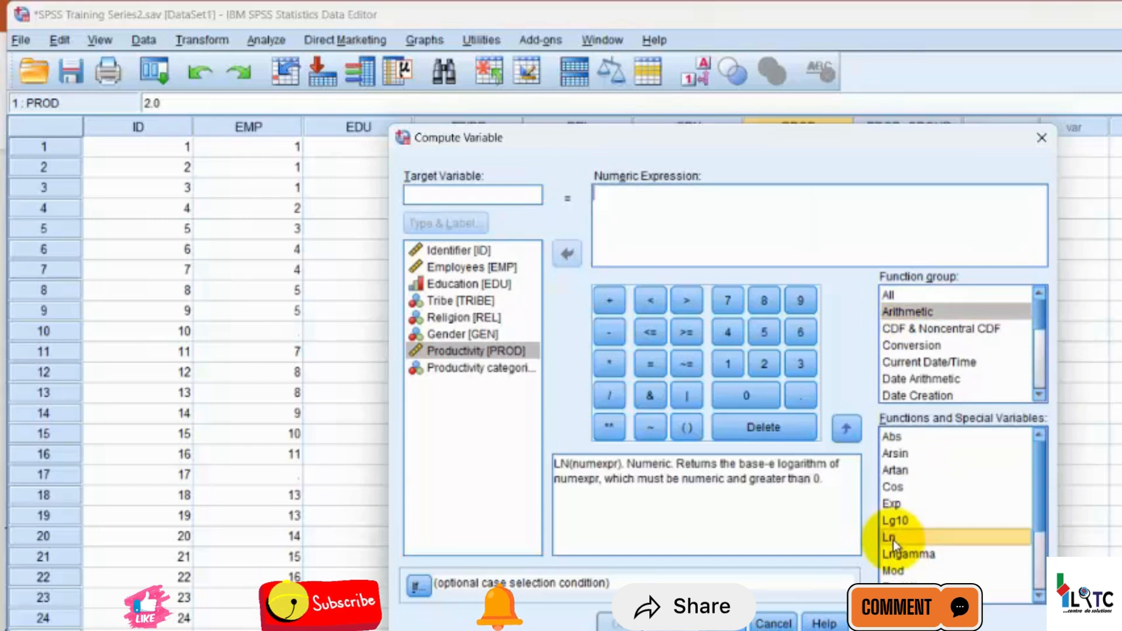
{"action": "left_click", "coordinate": [850, 427]}
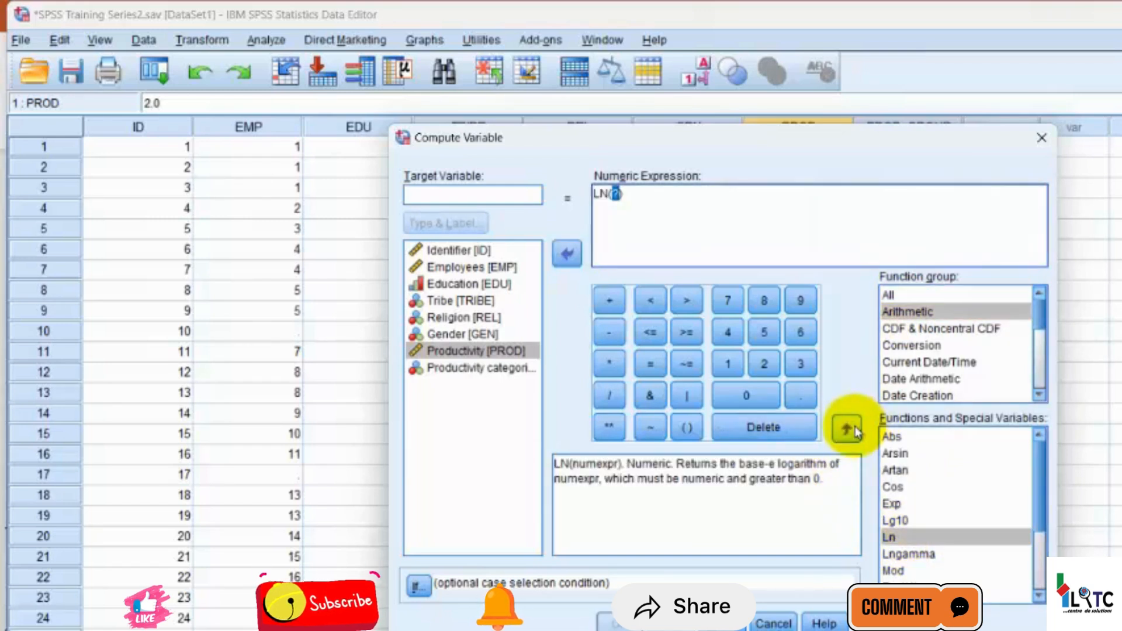
{"action": "left_click", "coordinate": [454, 351]}
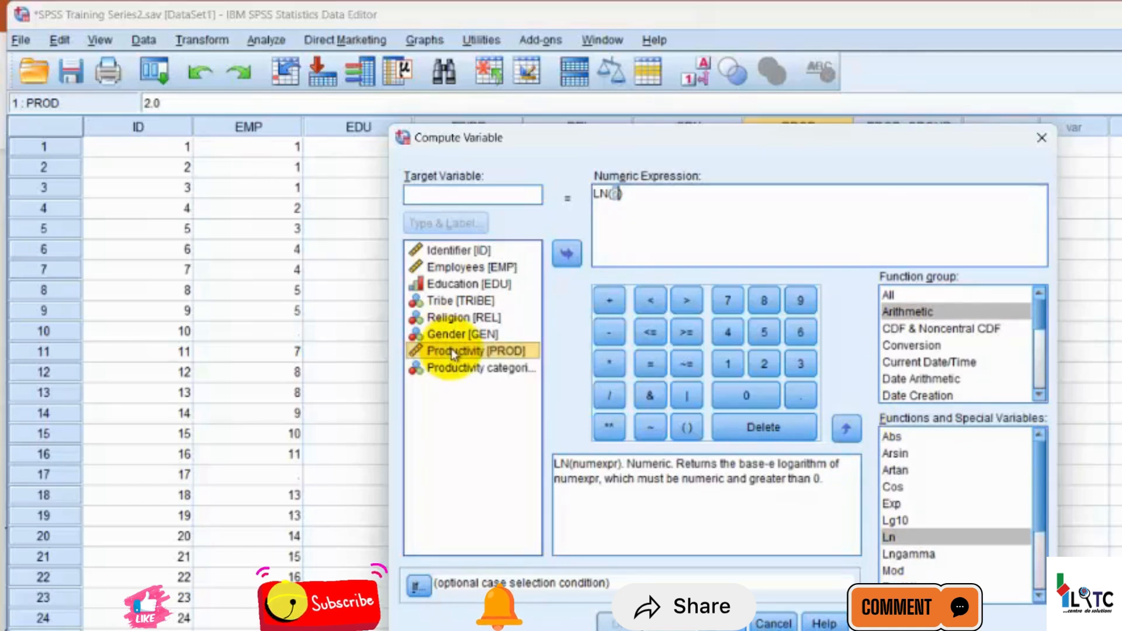
{"action": "left_click", "coordinate": [571, 258]}
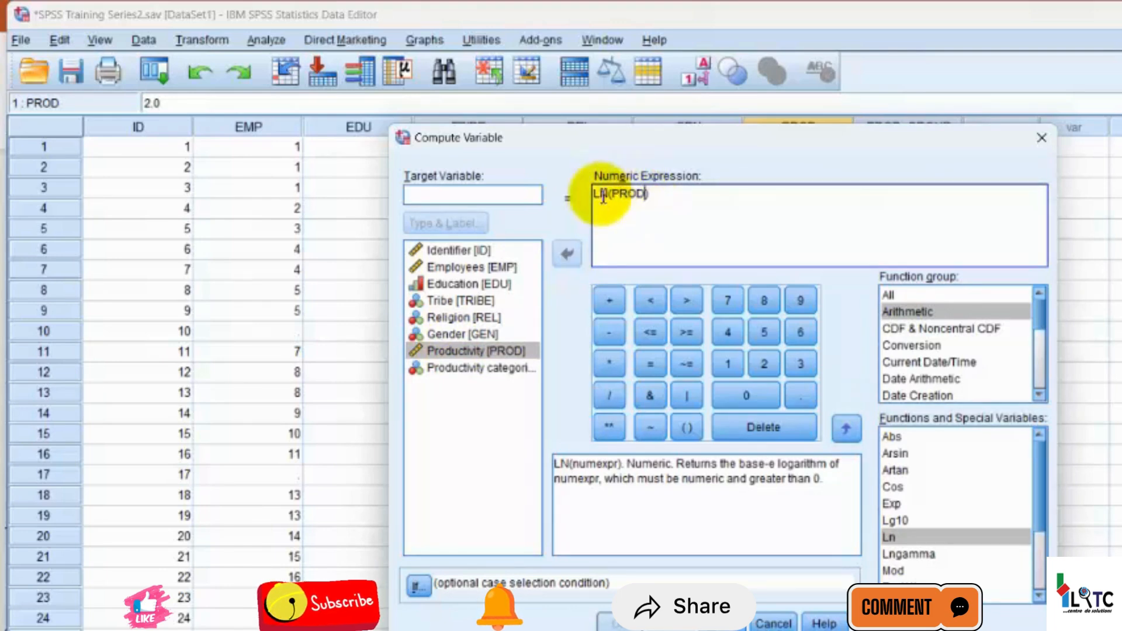
- Name the target variable LNPROD and give it the label "Natural log of roductivity", keeping the numeric type
{"action": "left_click", "coordinate": [528, 194]}
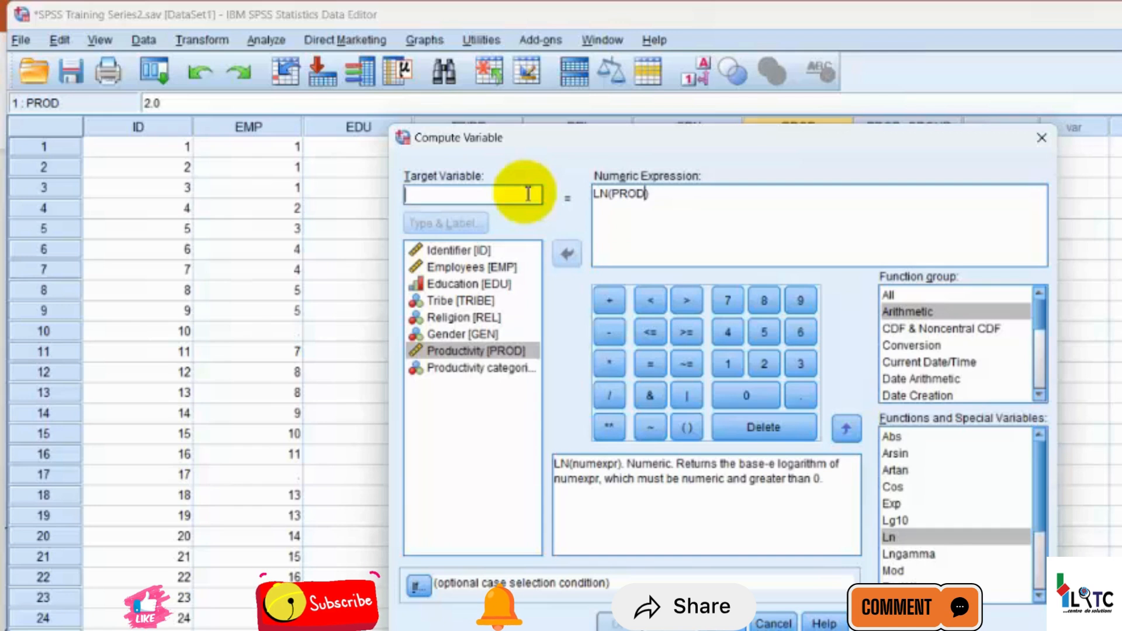
{"action": "type", "text": "LNPROD"}
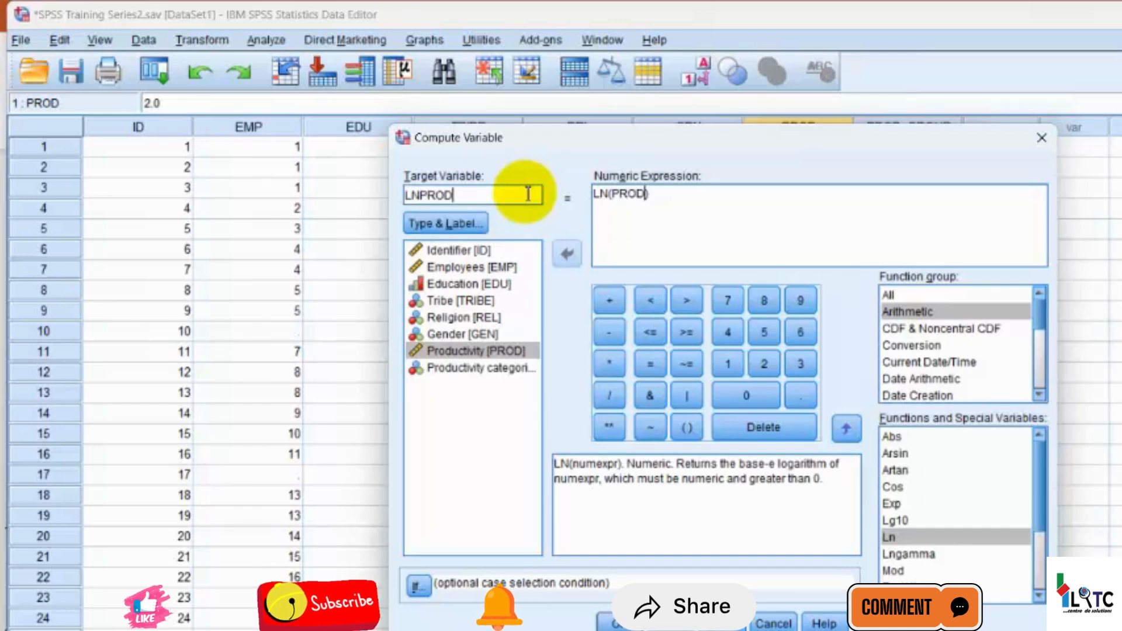
{"action": "left_click", "coordinate": [472, 230]}
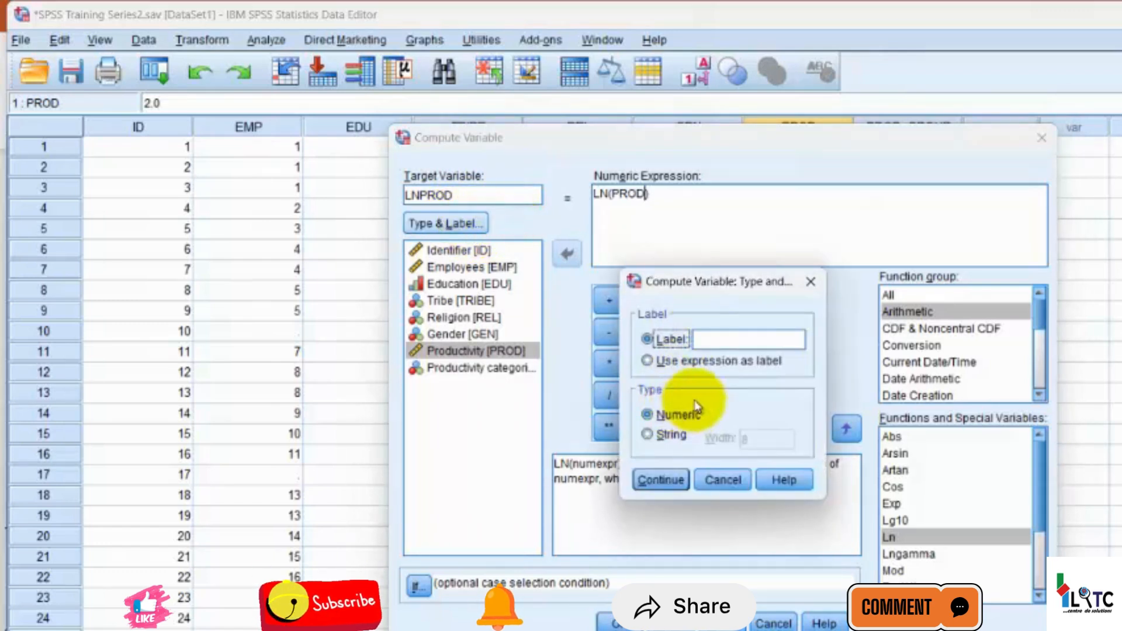
{"action": "left_click", "coordinate": [735, 337]}
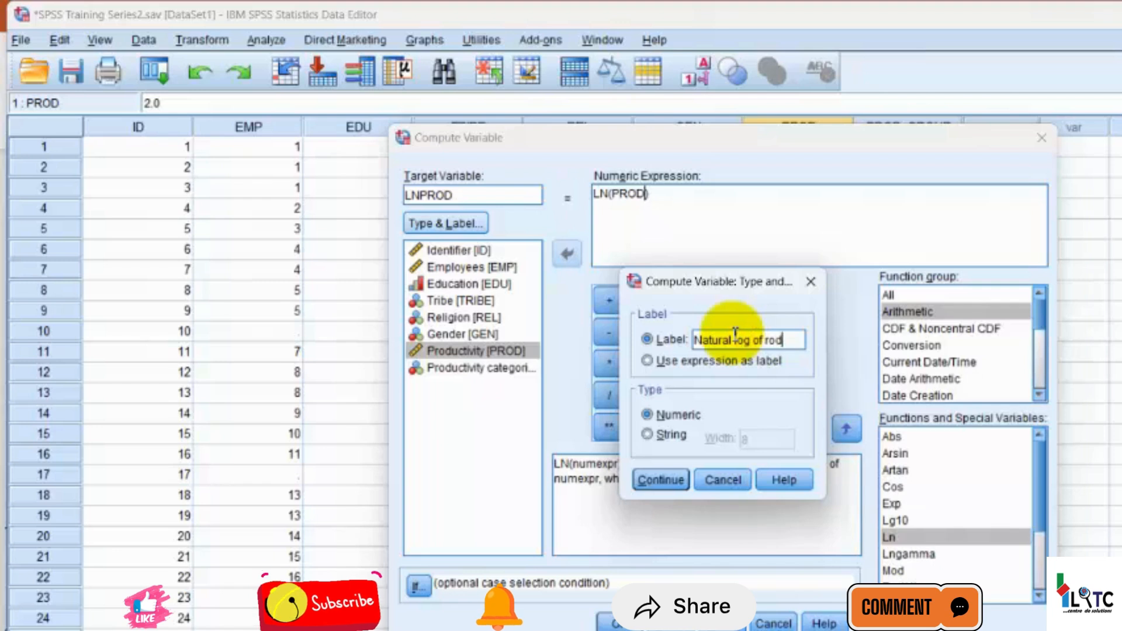
{"action": "type", "text": "iv"}
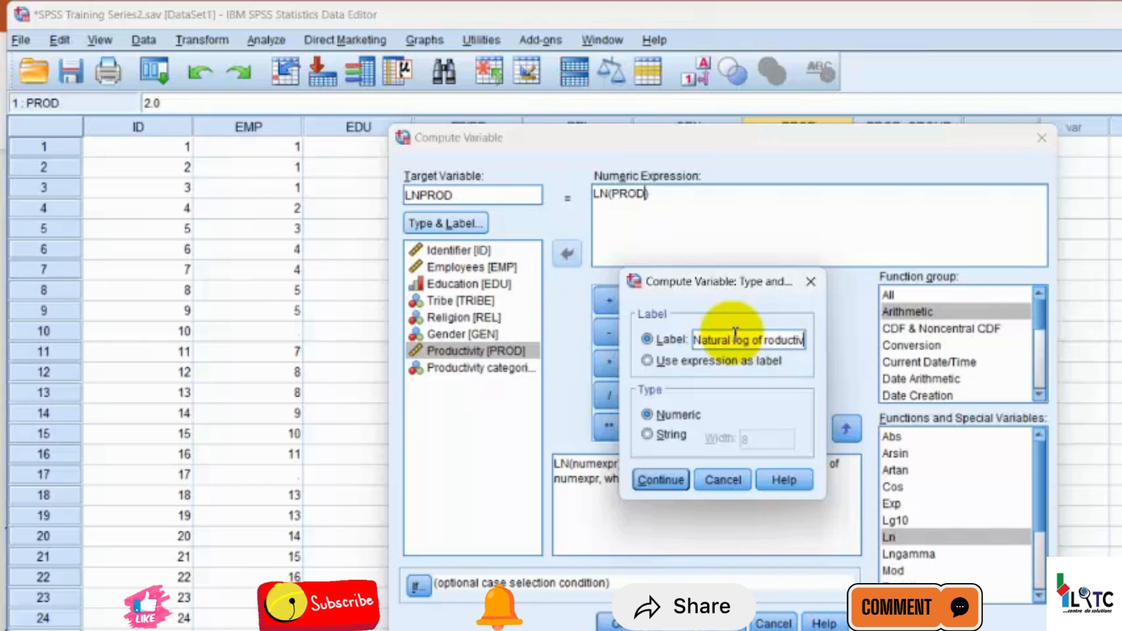
{"action": "type", "text": "ity"}
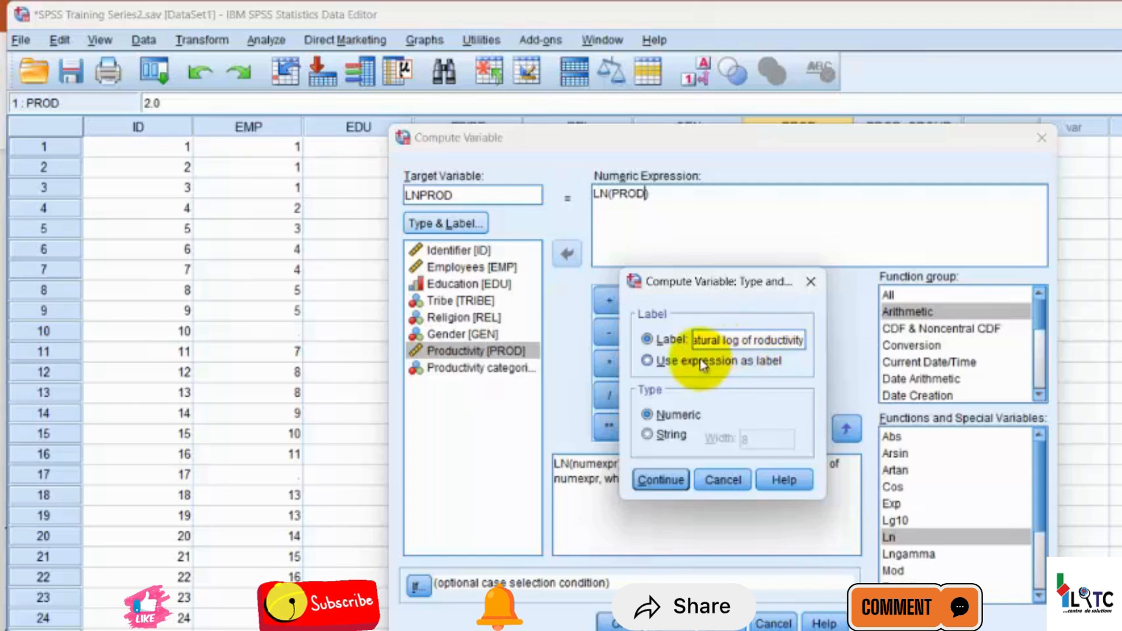
{"action": "left_click", "coordinate": [684, 361]}
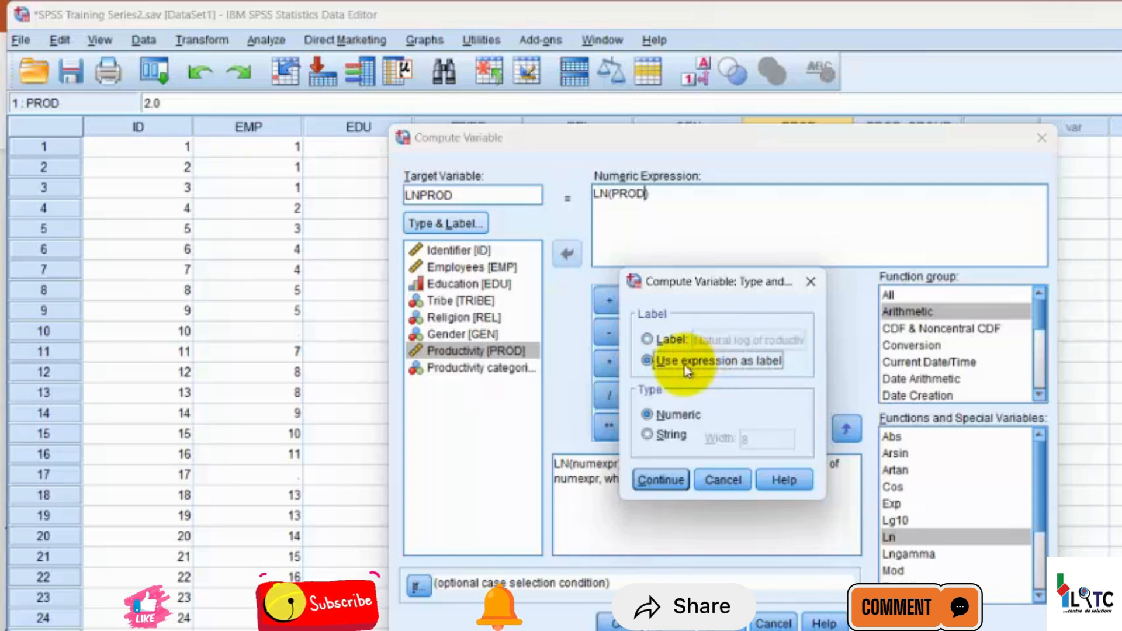
{"action": "left_click", "coordinate": [658, 339]}
{"action": "left_click", "coordinate": [676, 482]}
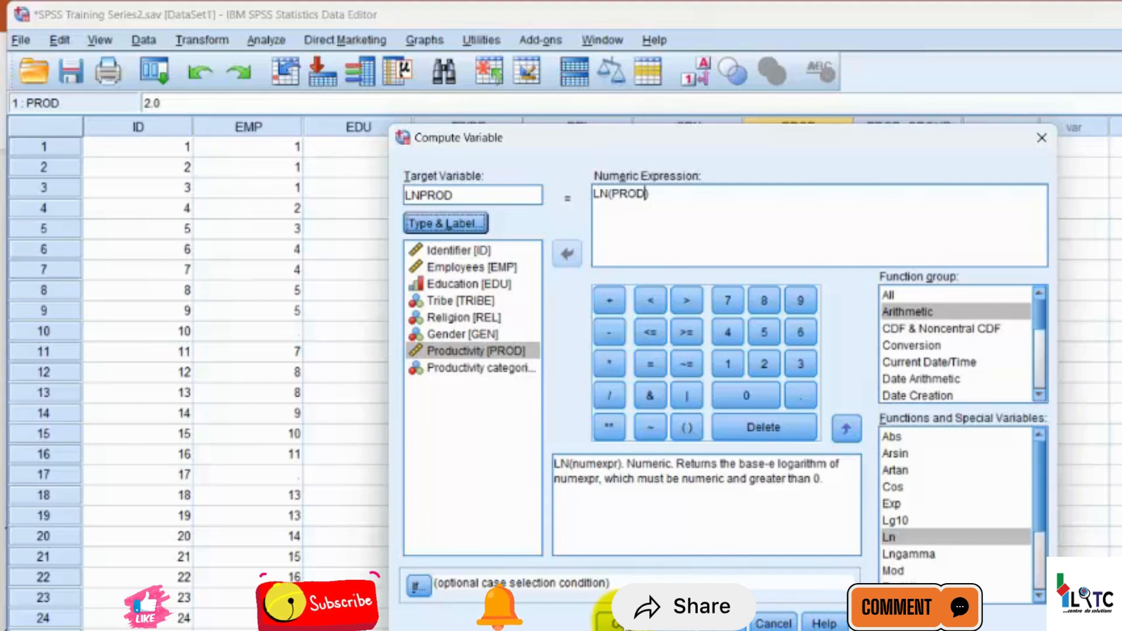
- Run the LNPROD computation and close the output viewer without saving its contents
{"action": "left_click", "coordinate": [615, 623]}
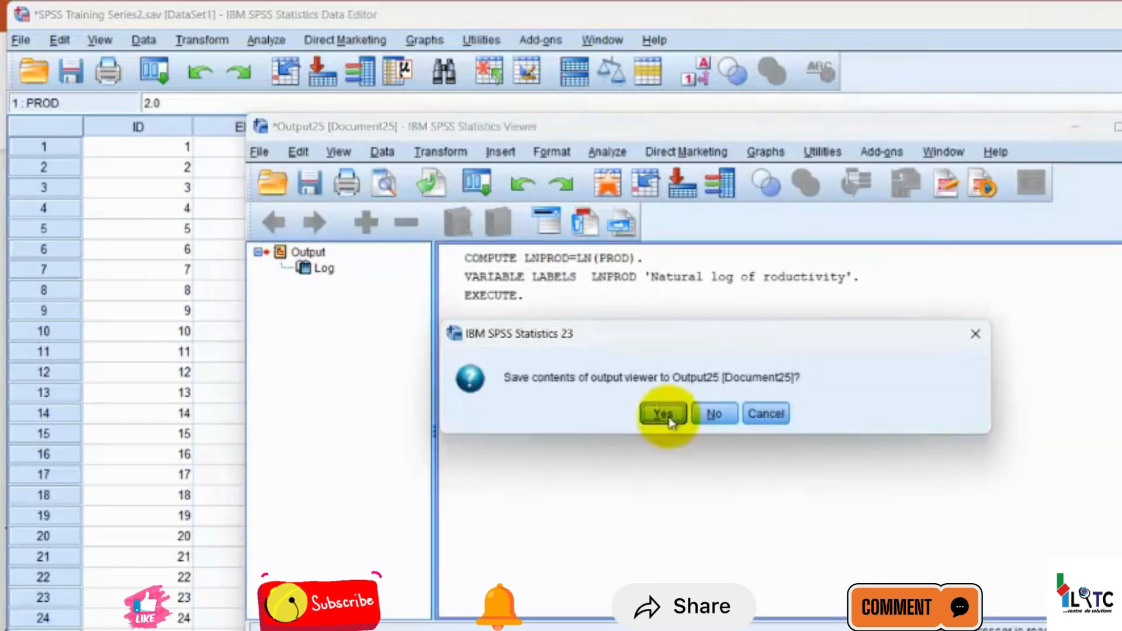
{"action": "left_click", "coordinate": [707, 413]}
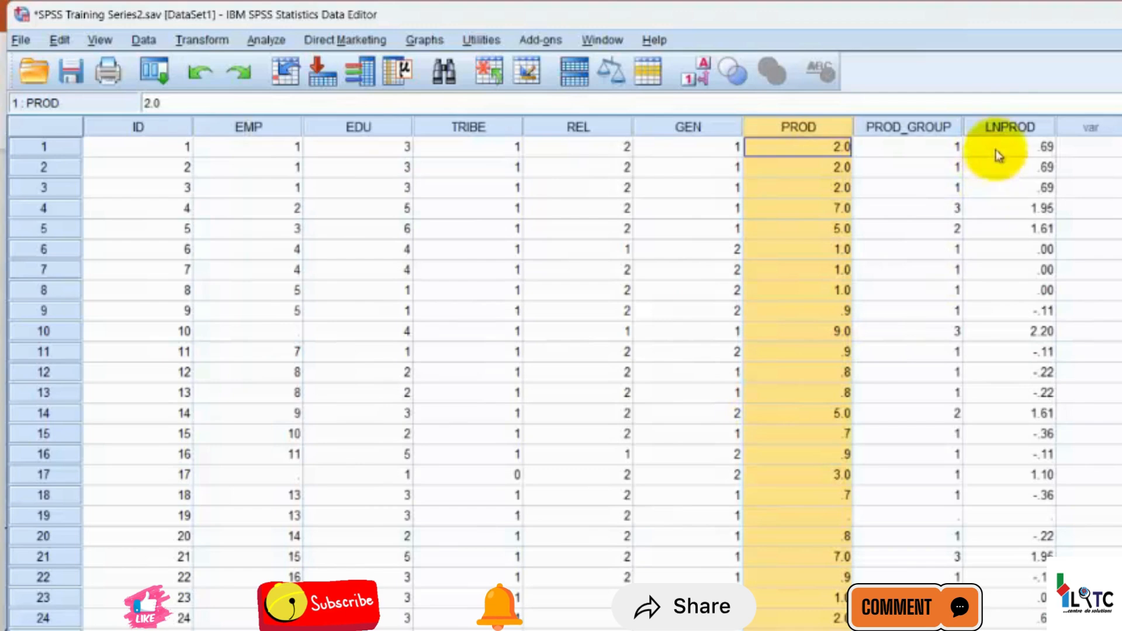
- Compare the computed LNPROD values with the original PROD values, including cases 4 and 9
{"action": "left_click", "coordinate": [997, 130]}
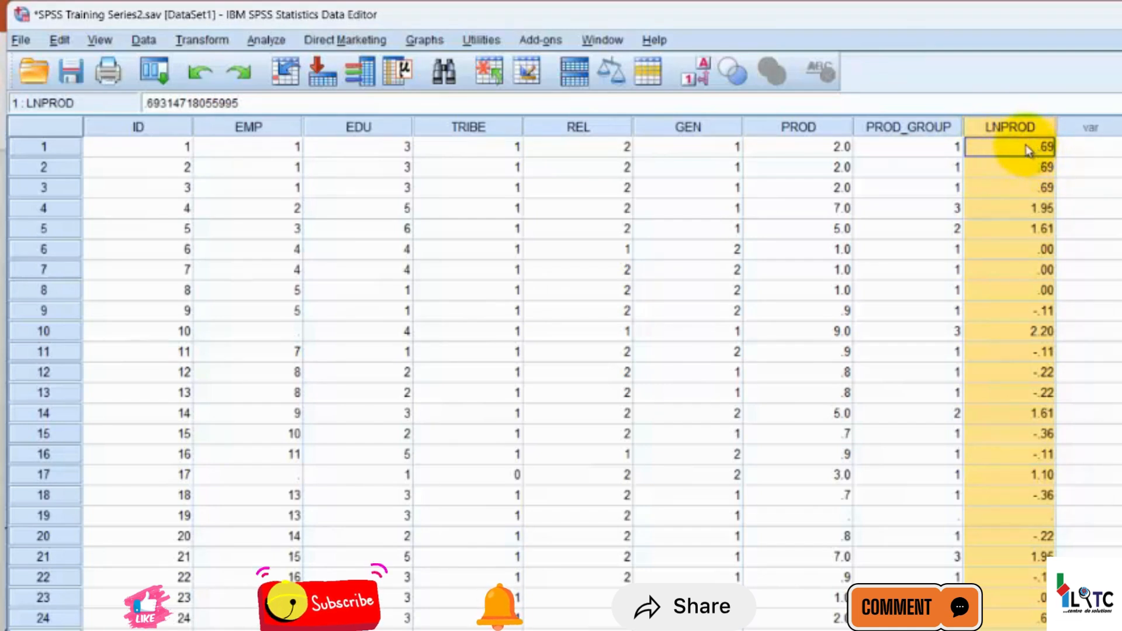
{"action": "left_click", "coordinate": [803, 130]}
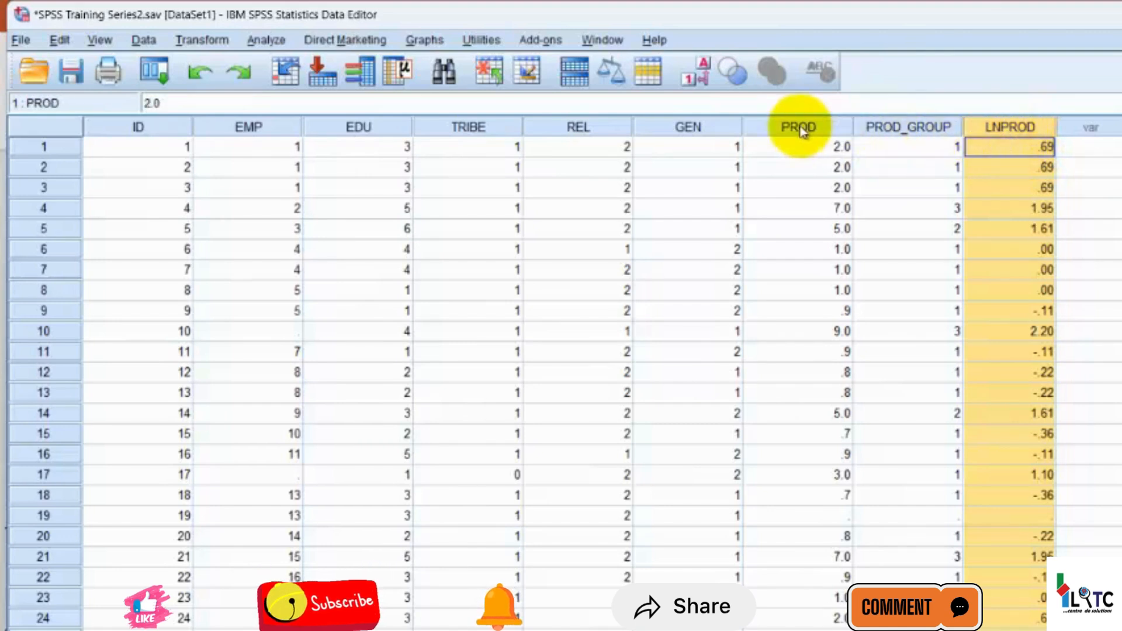
{"action": "left_click", "coordinate": [1005, 129]}
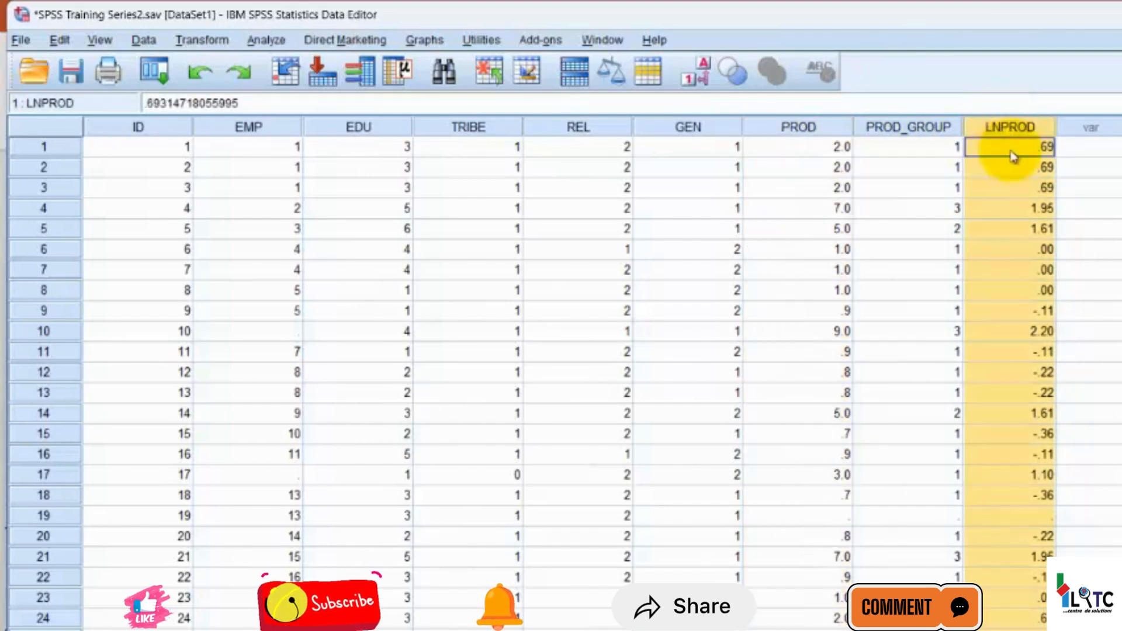
{"action": "left_click", "coordinate": [1020, 312]}
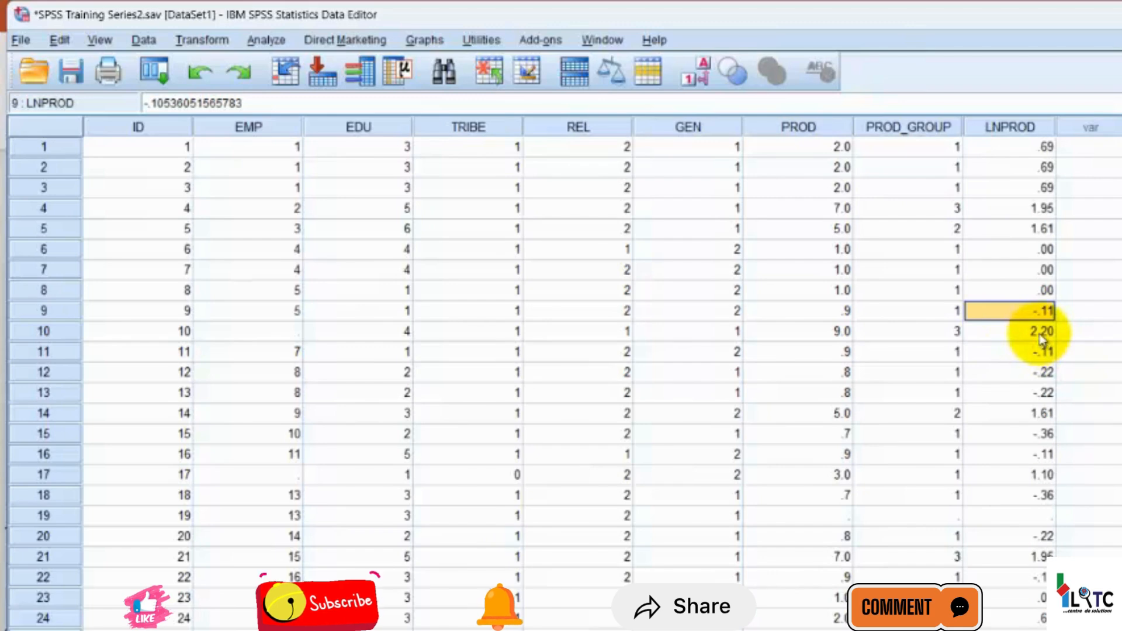
{"action": "left_click", "coordinate": [841, 213]}
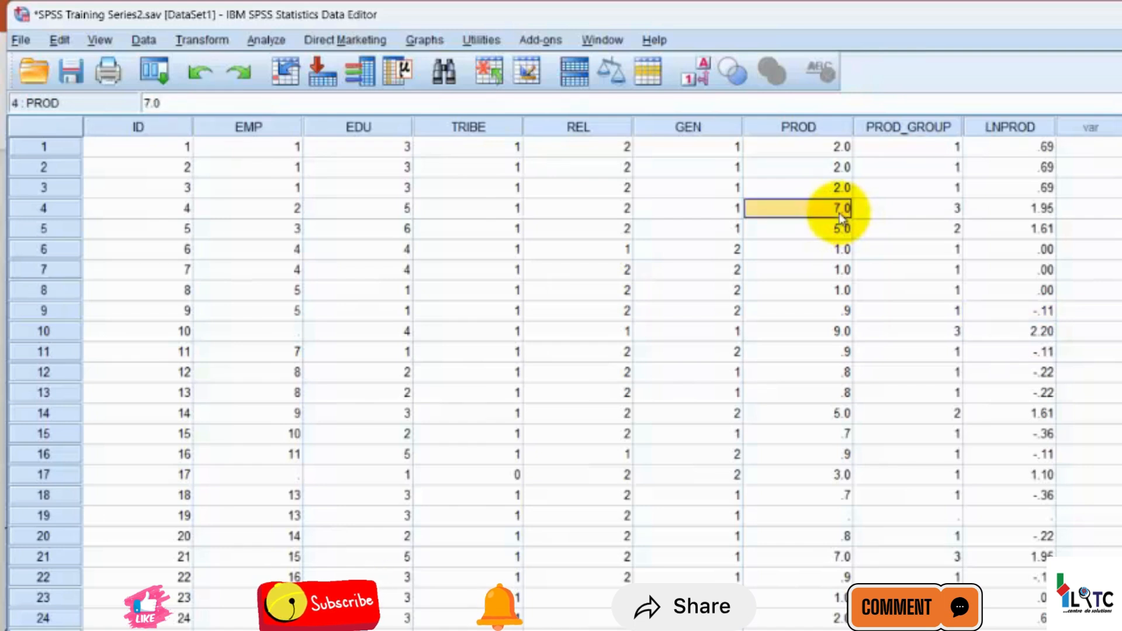
{"action": "left_click", "coordinate": [1024, 215]}
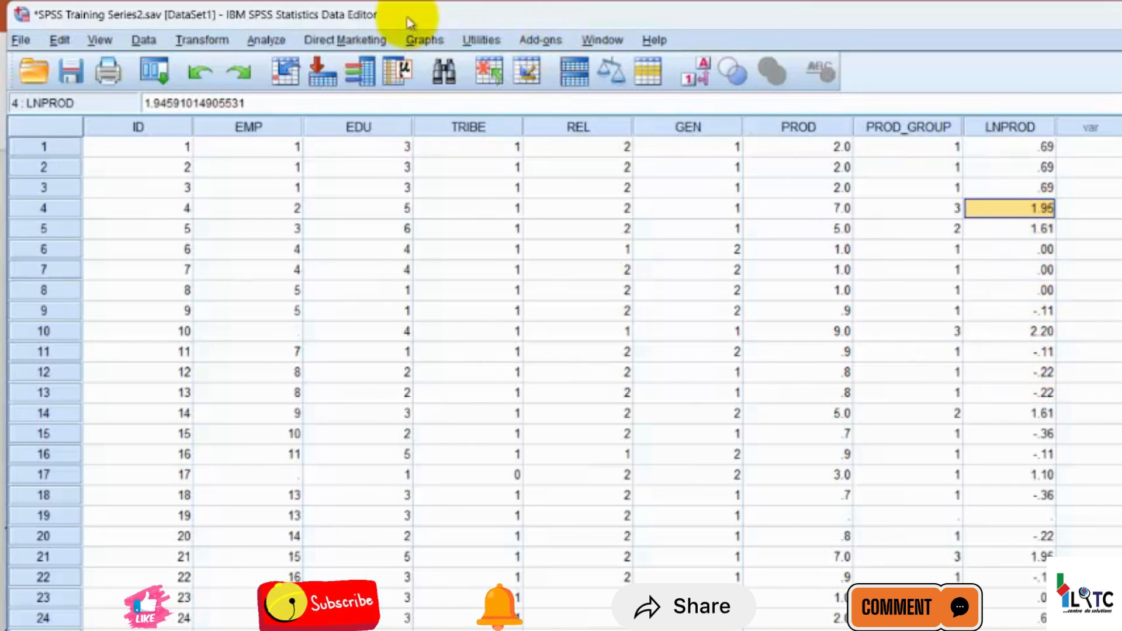
- Open the definition of a simple boxplot based on summaries of separate variables
{"action": "left_click", "coordinate": [218, 44]}
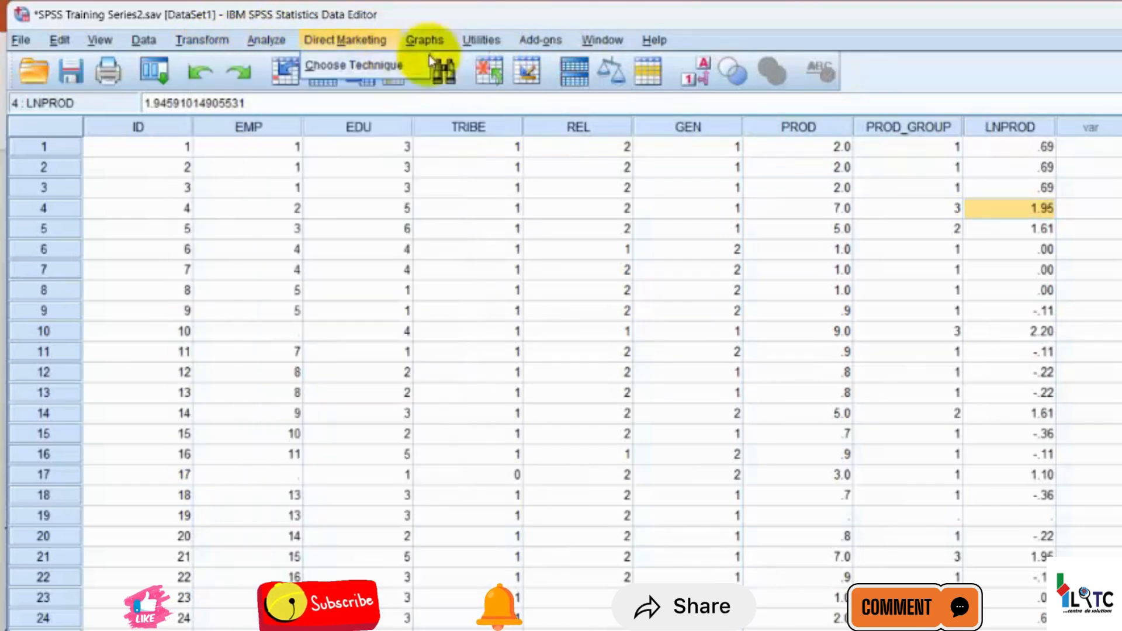
{"action": "mouse_move", "coordinate": [442, 45]}
{"action": "mouse_move", "coordinate": [514, 181]}
{"action": "left_click", "coordinate": [689, 326]}
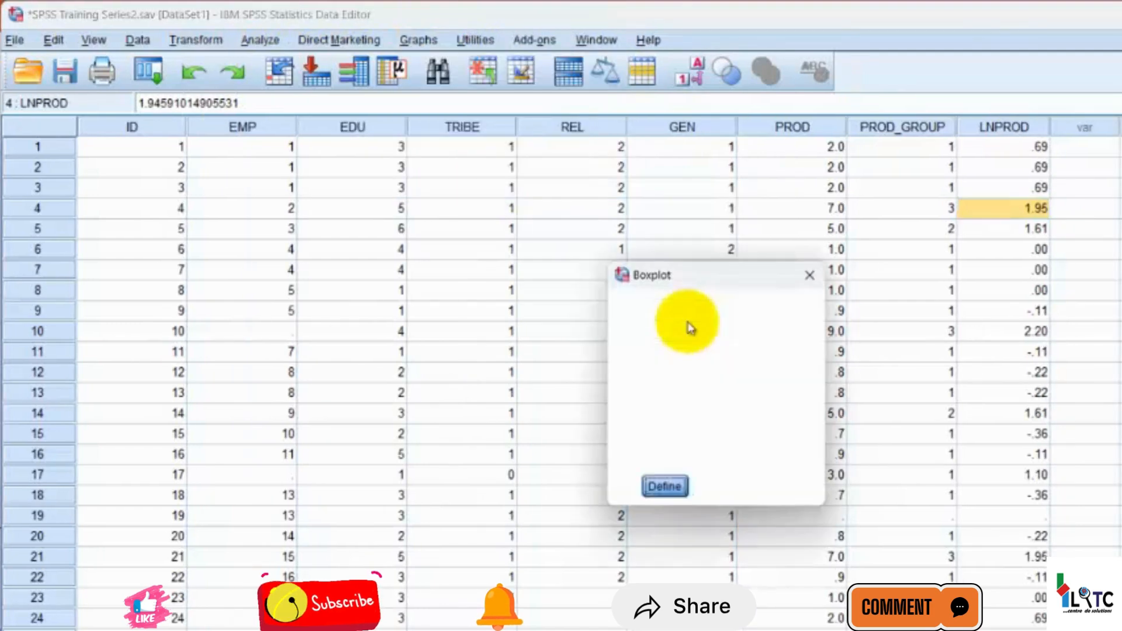
{"action": "left_click", "coordinate": [663, 451]}
{"action": "left_click", "coordinate": [665, 485]}
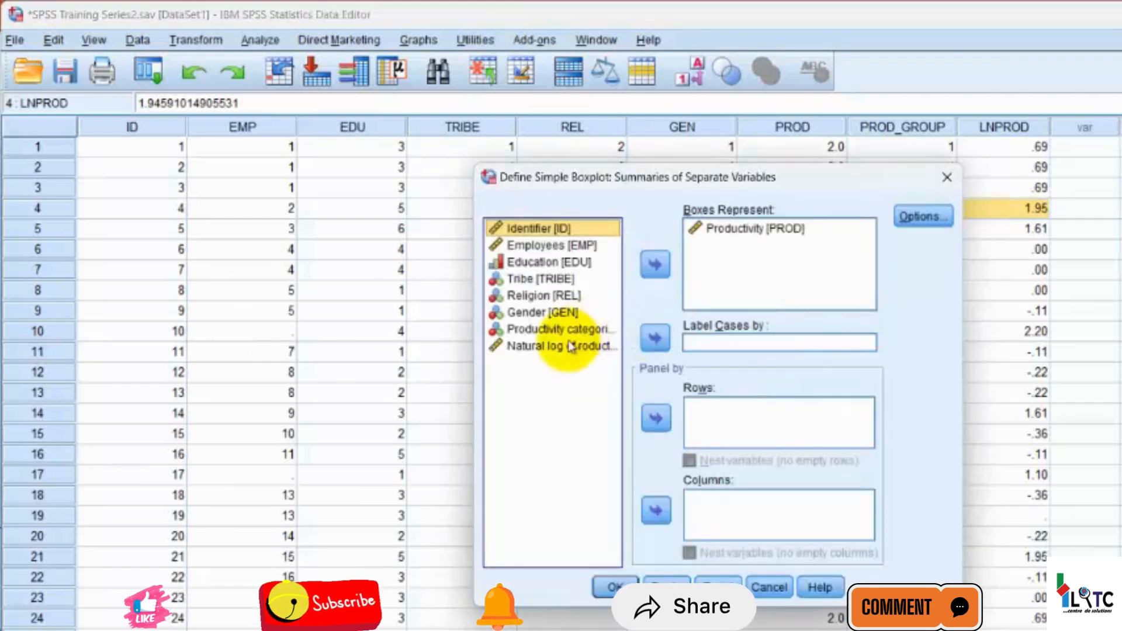
- Replace Productivity with the natural log variable LNPROD as the boxplot's represented variable and generate the chart
{"action": "left_click", "coordinate": [535, 346]}
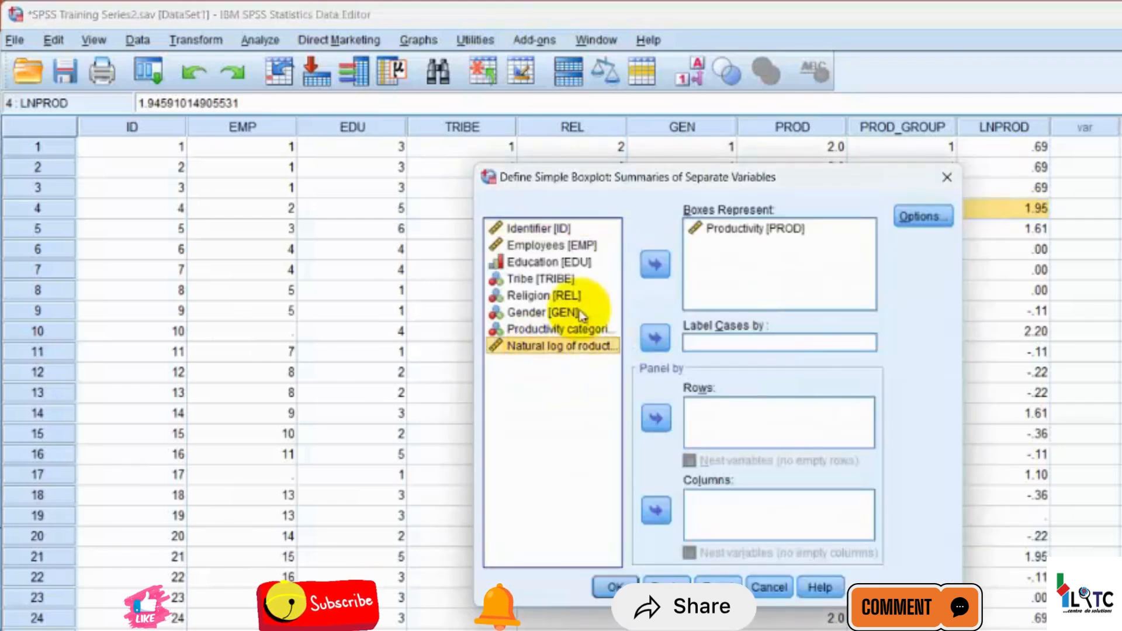
{"action": "left_click", "coordinate": [670, 253]}
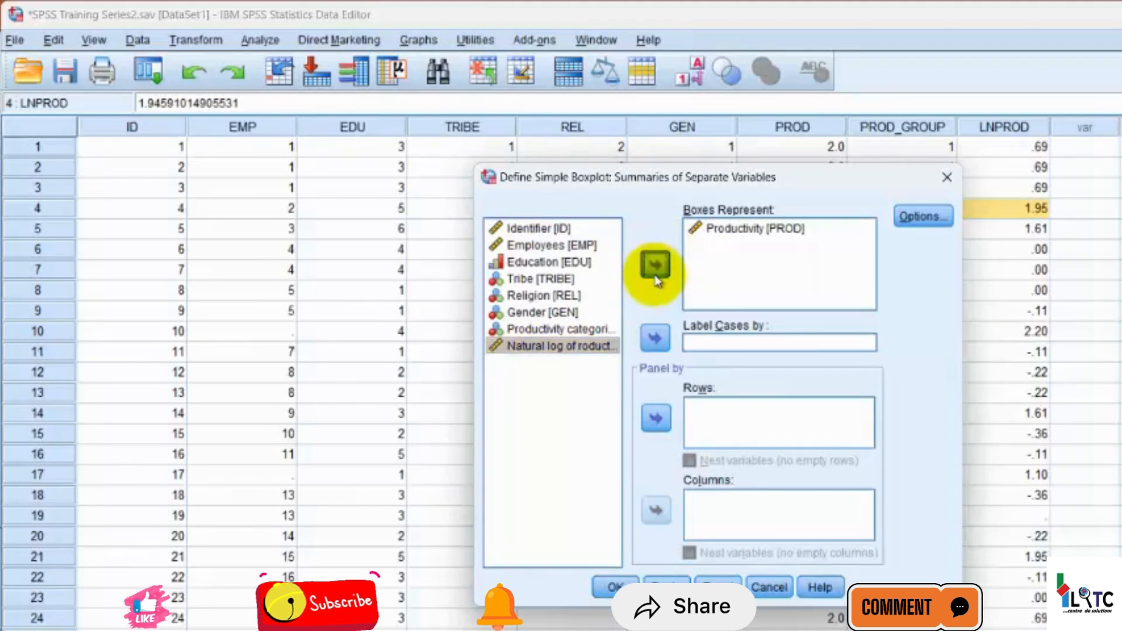
{"action": "left_click", "coordinate": [799, 223]}
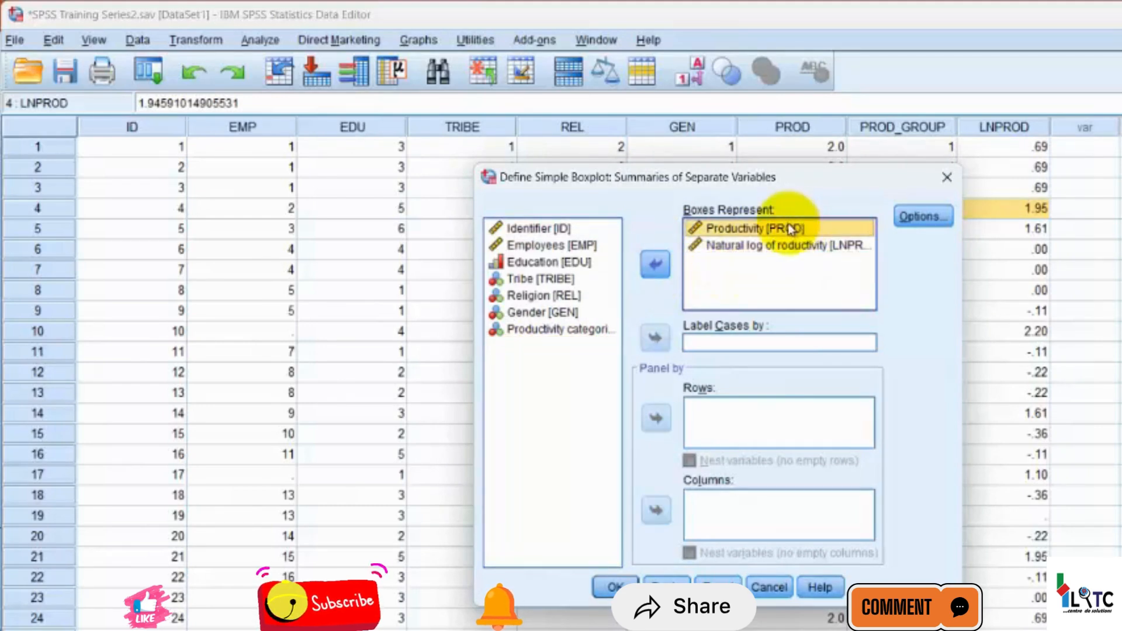
{"action": "left_click", "coordinate": [656, 266]}
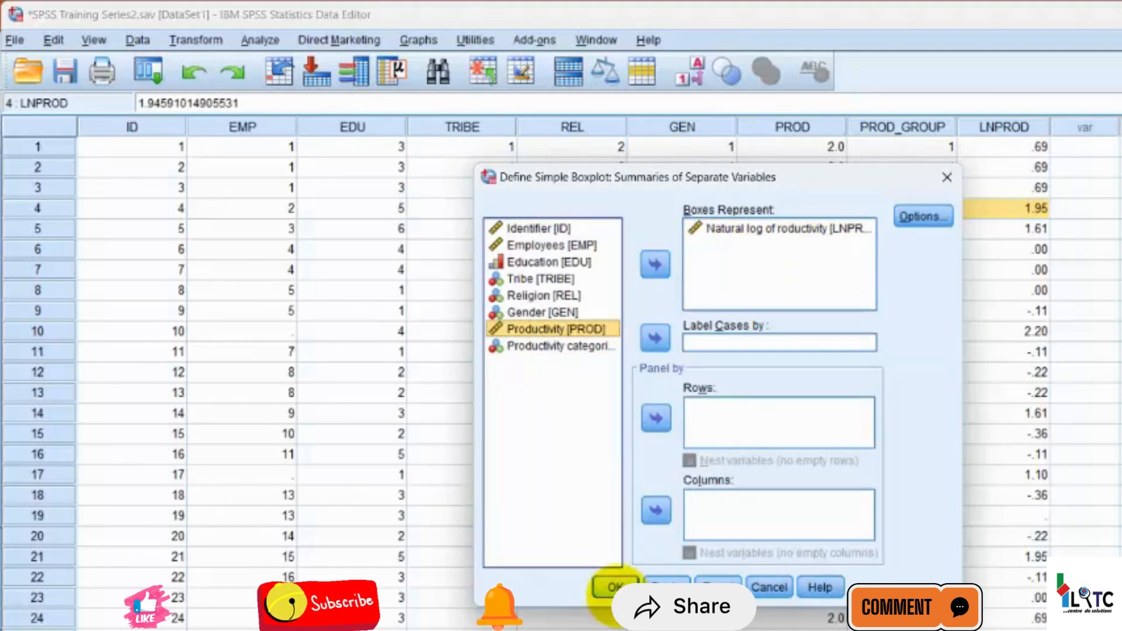
{"action": "left_click", "coordinate": [614, 586]}
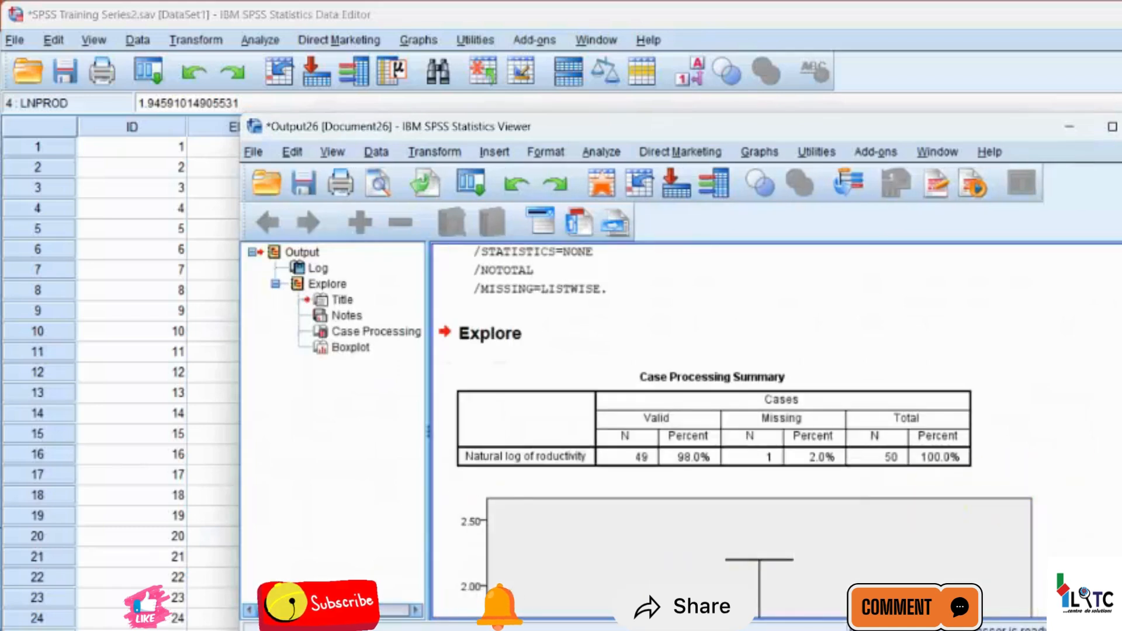
- Examine the LNPROD boxplot for outliers and close the output viewer without saving its contents
{"action": "scroll", "coordinate": [730, 409], "scroll_direction": "down", "scroll_amount": 10}
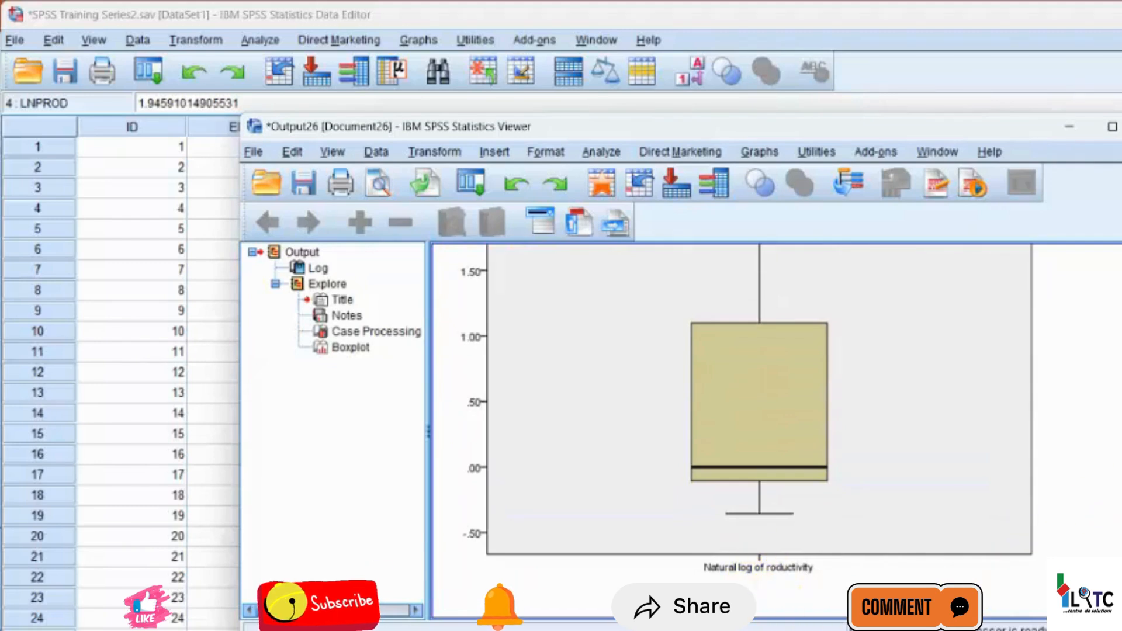
{"action": "scroll", "coordinate": [742, 430], "scroll_direction": "up", "scroll_amount": 5}
{"action": "scroll", "coordinate": [742, 430], "scroll_direction": "down", "scroll_amount": 4}
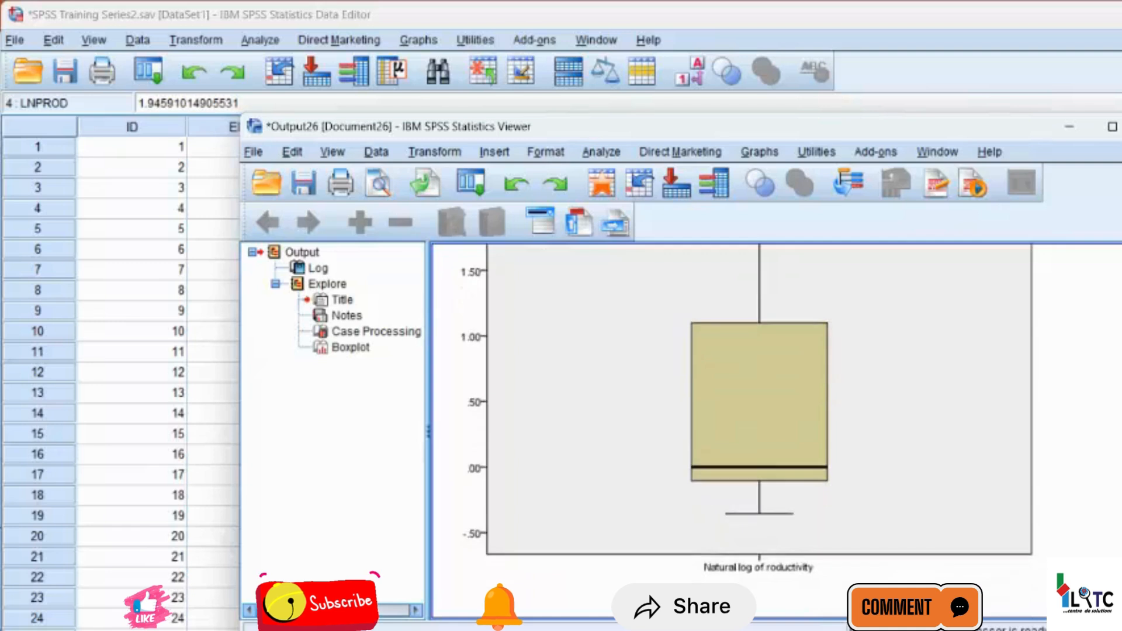
{"action": "scroll", "coordinate": [742, 429], "scroll_direction": "down", "scroll_amount": 1}
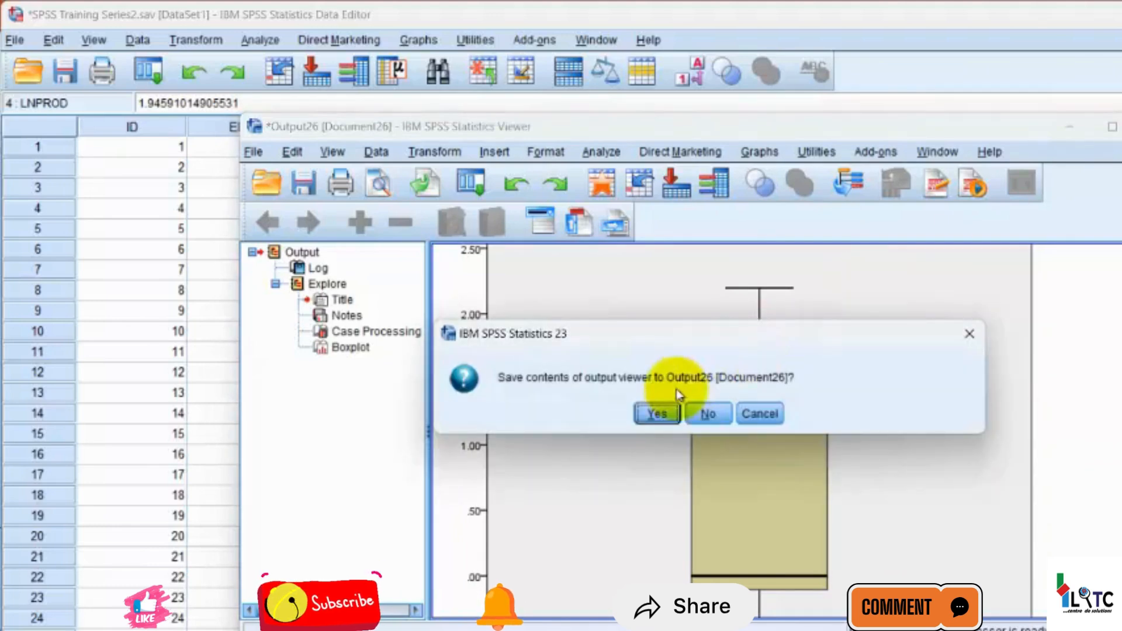
{"action": "left_click", "coordinate": [707, 413]}
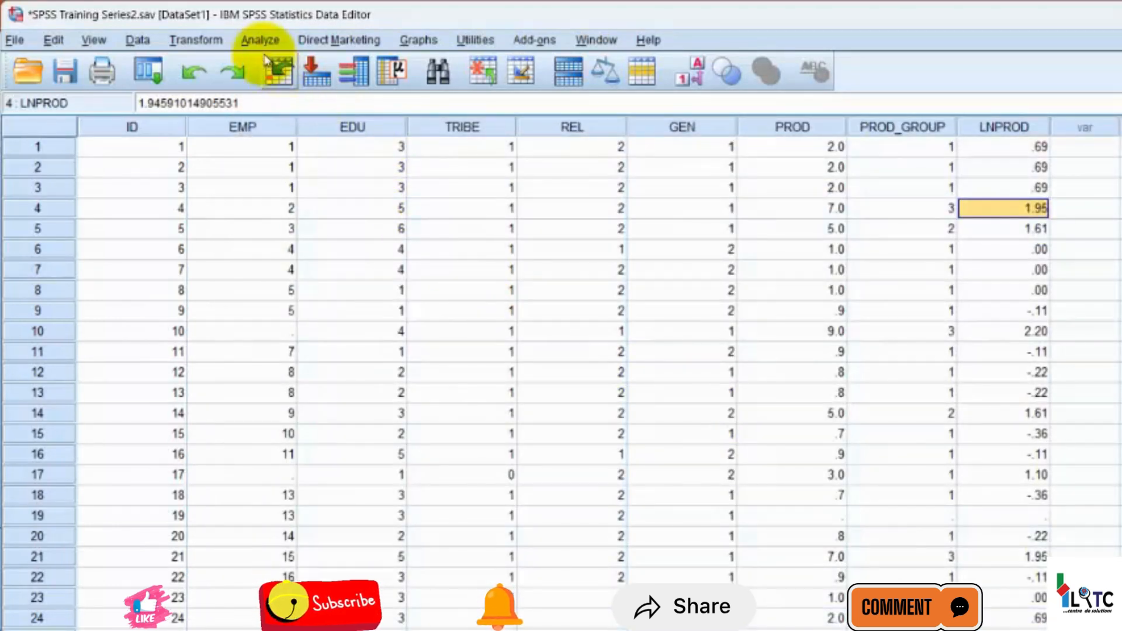
- Open the variable computation and look up the description of the arithmetic Sqrt function
{"action": "left_click", "coordinate": [219, 50]}
{"action": "left_click", "coordinate": [237, 69]}
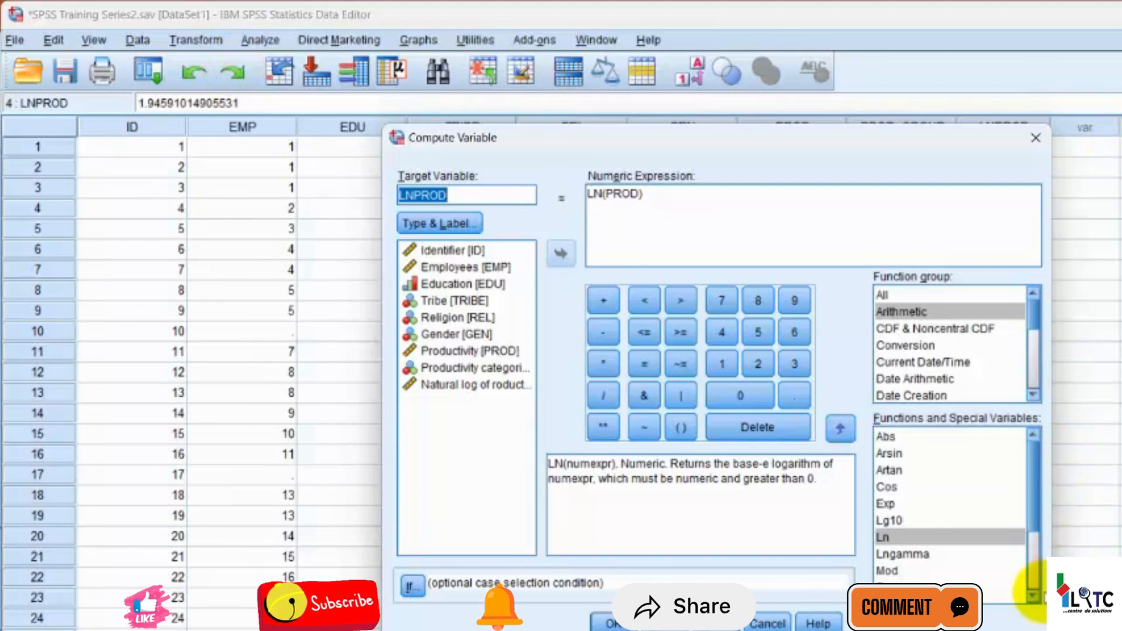
{"action": "left_click_drag", "start_coordinate": [1034, 596], "coordinate": [1033, 596]}
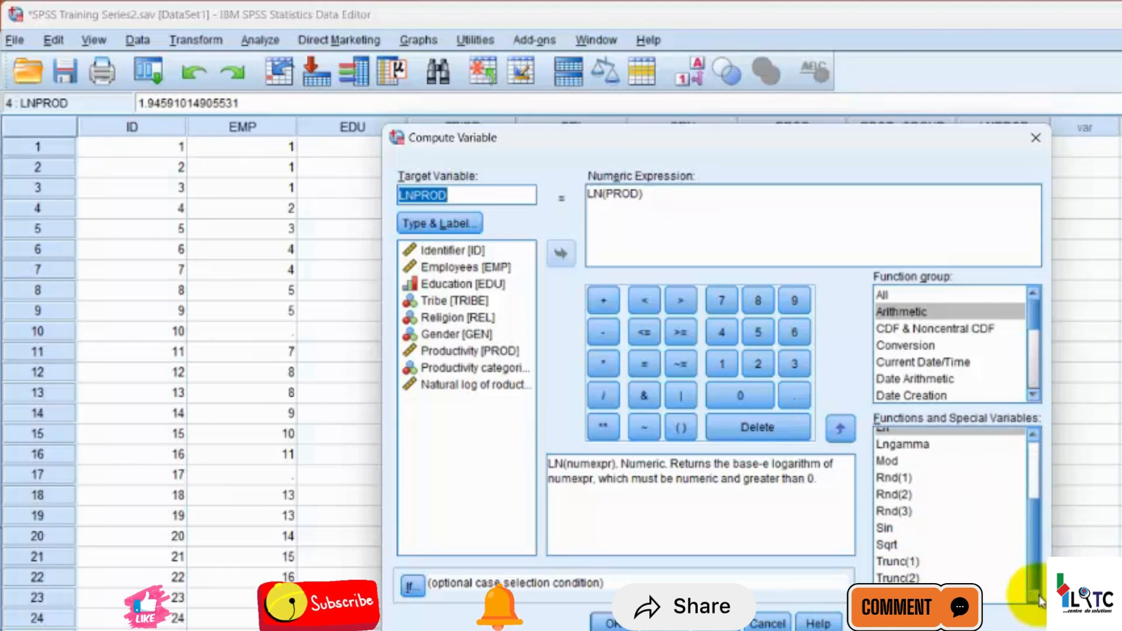
{"action": "left_click", "coordinate": [892, 544]}
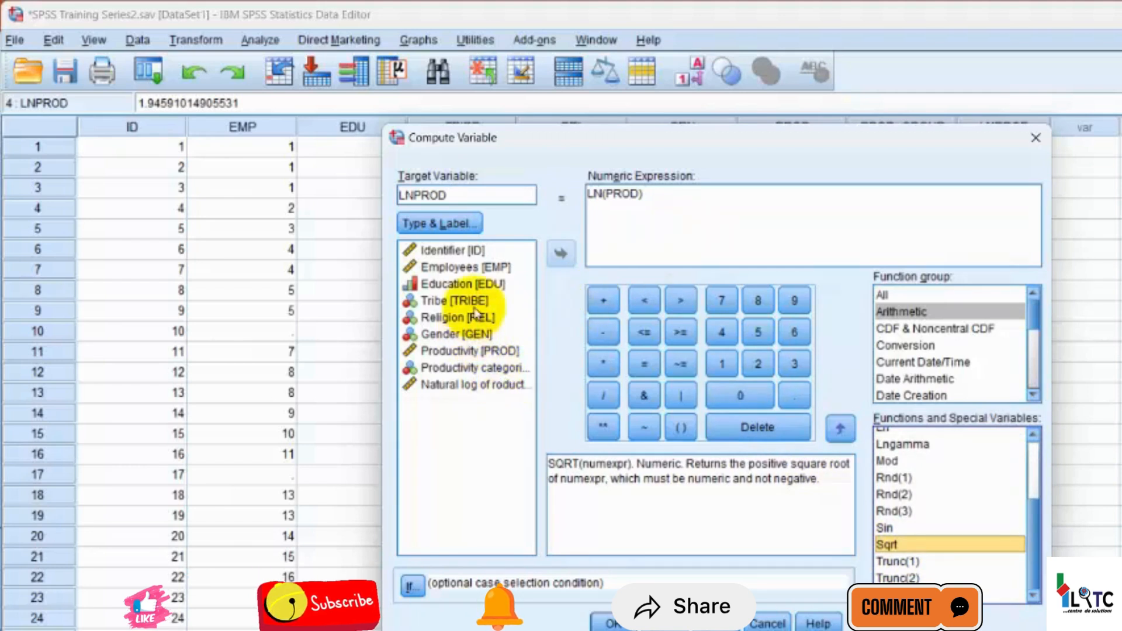
{"action": "left_click", "coordinate": [450, 269]}
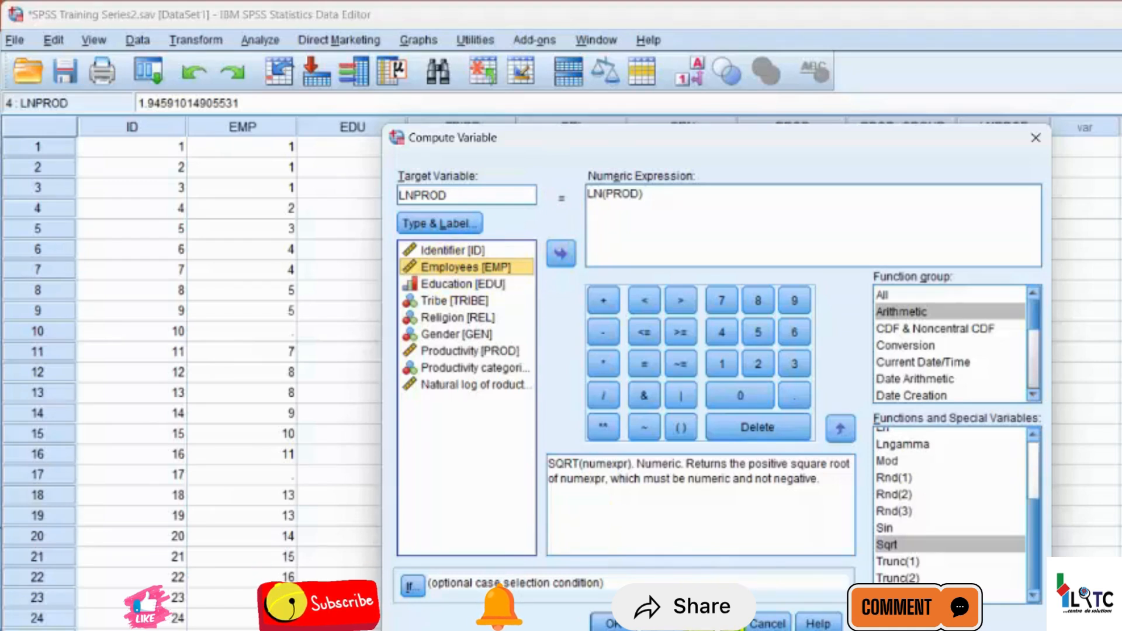
- Clear the previous computation, name the target variable EMPSQ and build the expression SQRT(EMP) from the arithmetic Sqrt function
{"action": "left_click", "coordinate": [717, 626]}
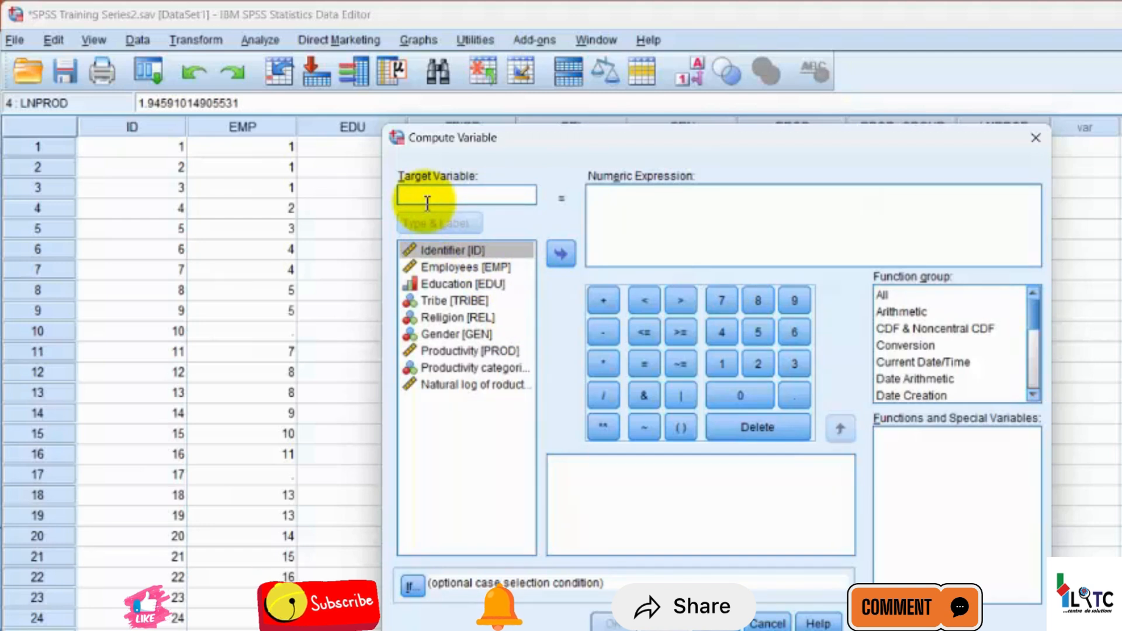
{"action": "type", "text": "EMPSQ"}
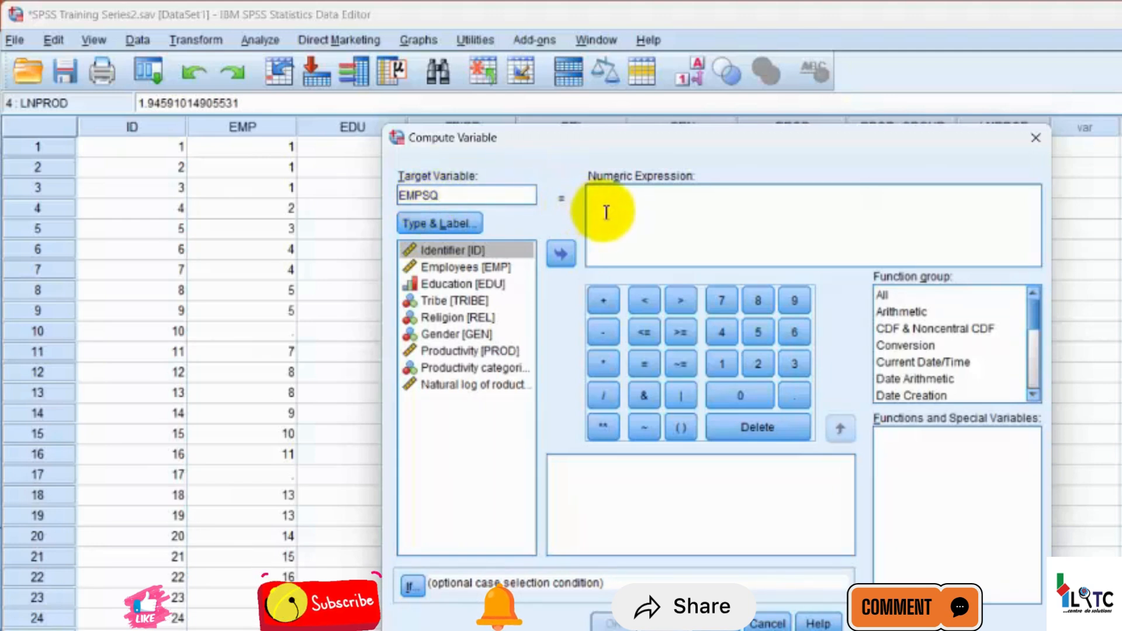
{"action": "left_click", "coordinate": [606, 212]}
{"action": "left_click", "coordinate": [893, 314]}
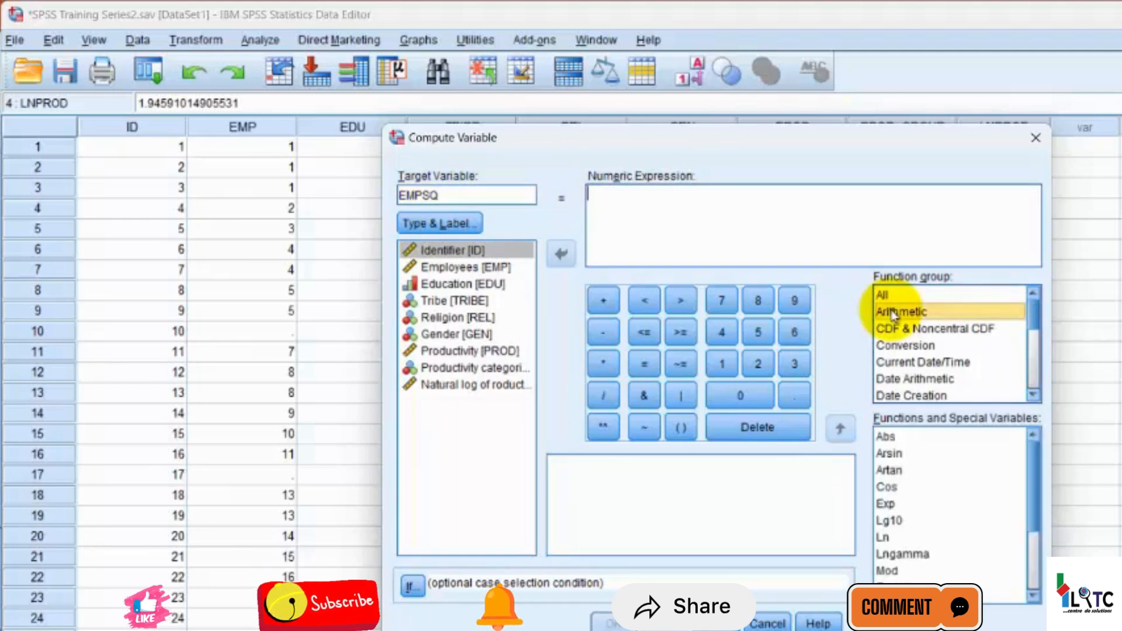
{"action": "left_click", "coordinate": [1034, 595]}
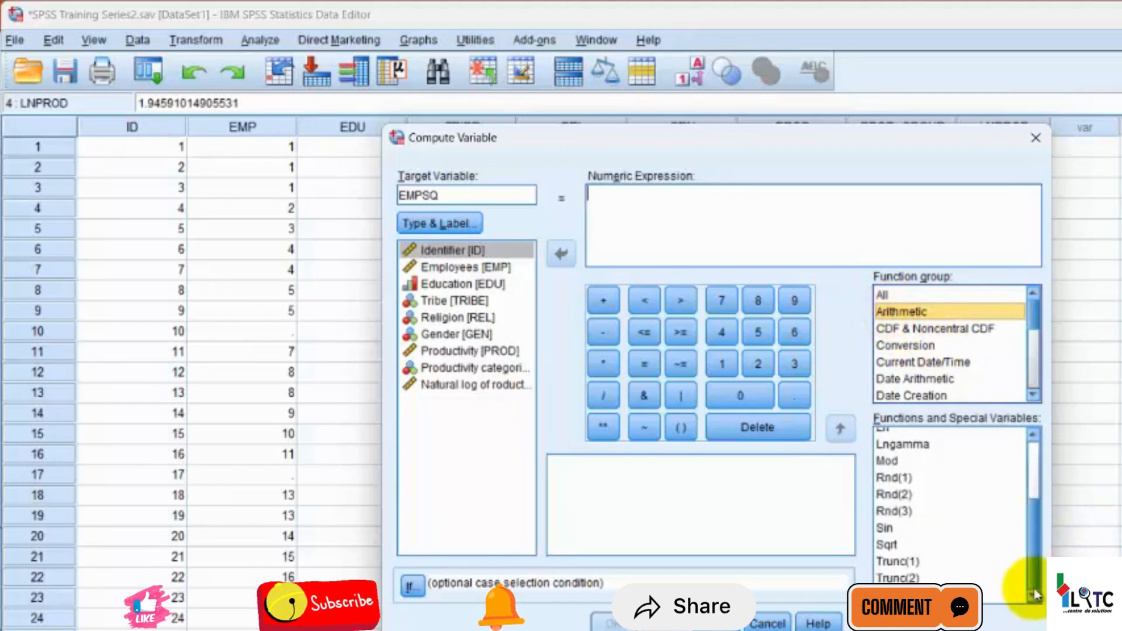
{"action": "double_click", "coordinate": [896, 547]}
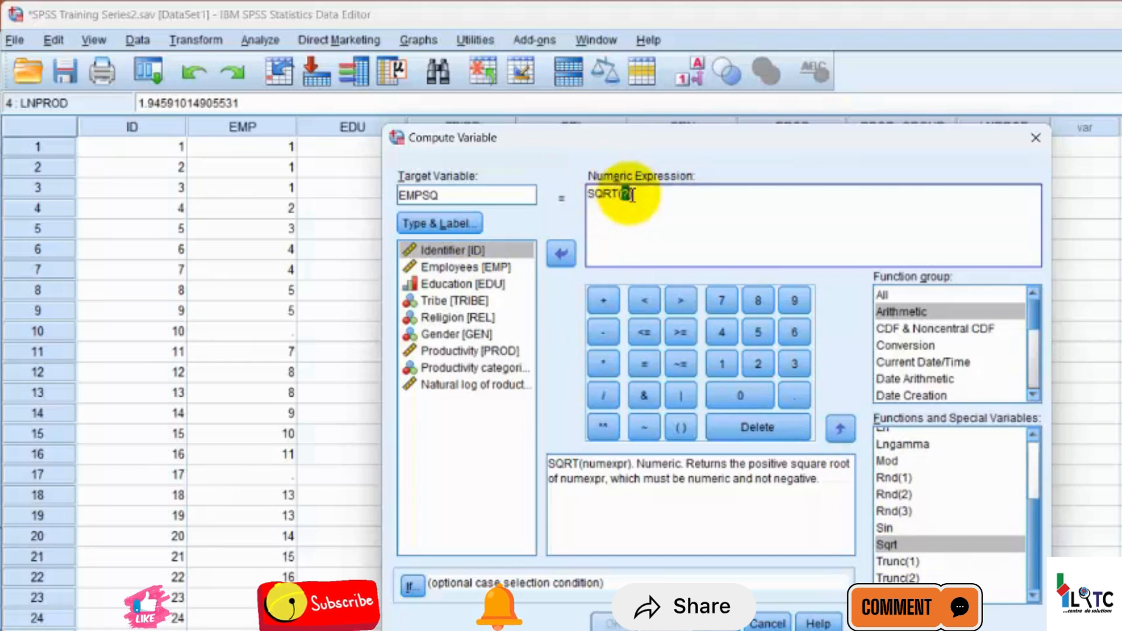
{"action": "left_click", "coordinate": [471, 270]}
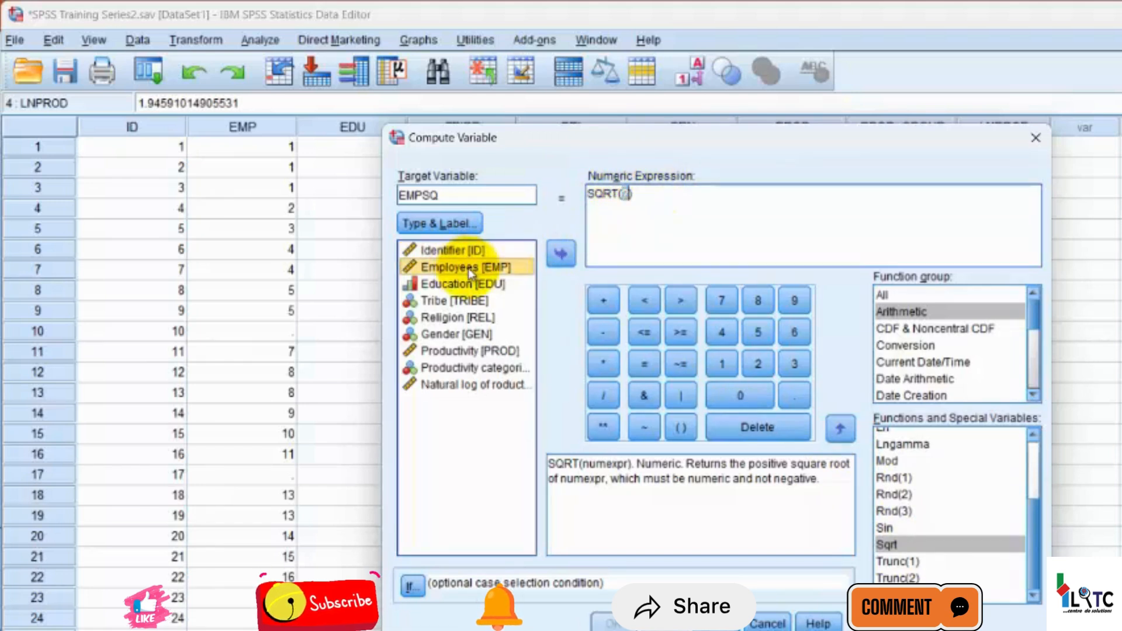
{"action": "left_click", "coordinate": [553, 257]}
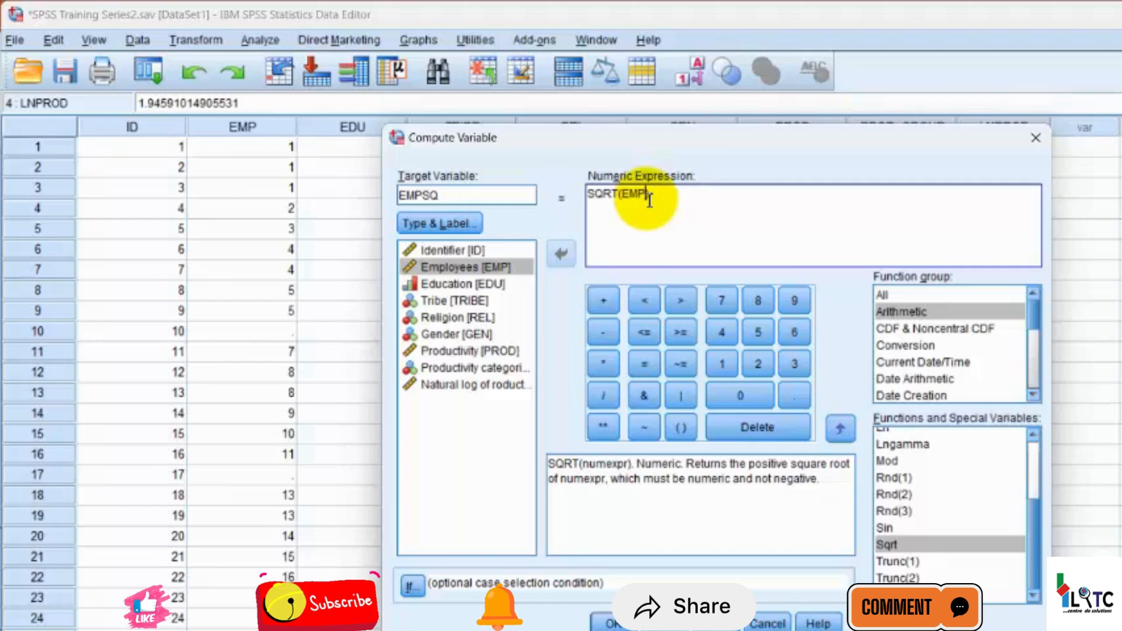
- Run the EMPSQ computation, close the output viewer without saving, and select the EMPSQ column in the data
{"action": "left_click", "coordinate": [610, 622]}
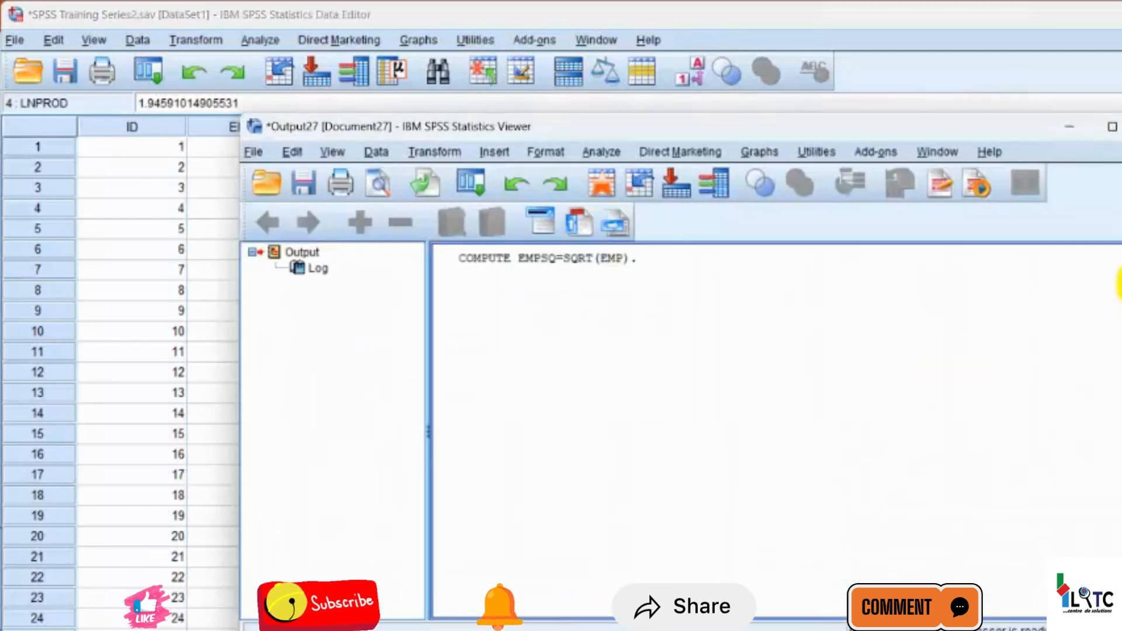
{"action": "left_click", "coordinate": [1121, 127]}
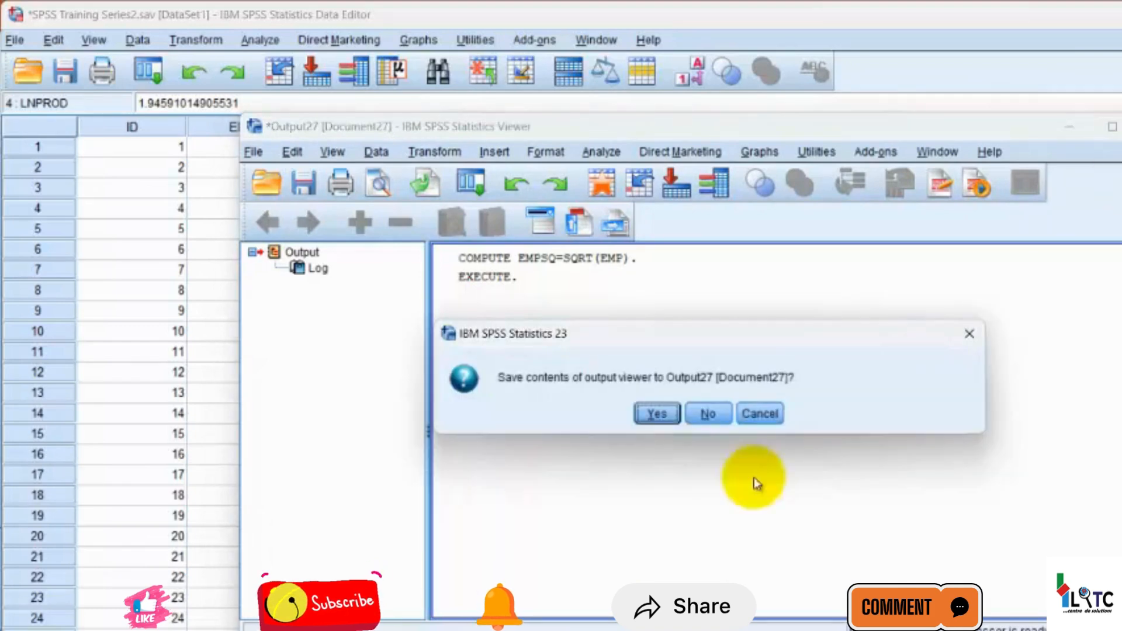
{"action": "left_click", "coordinate": [706, 419]}
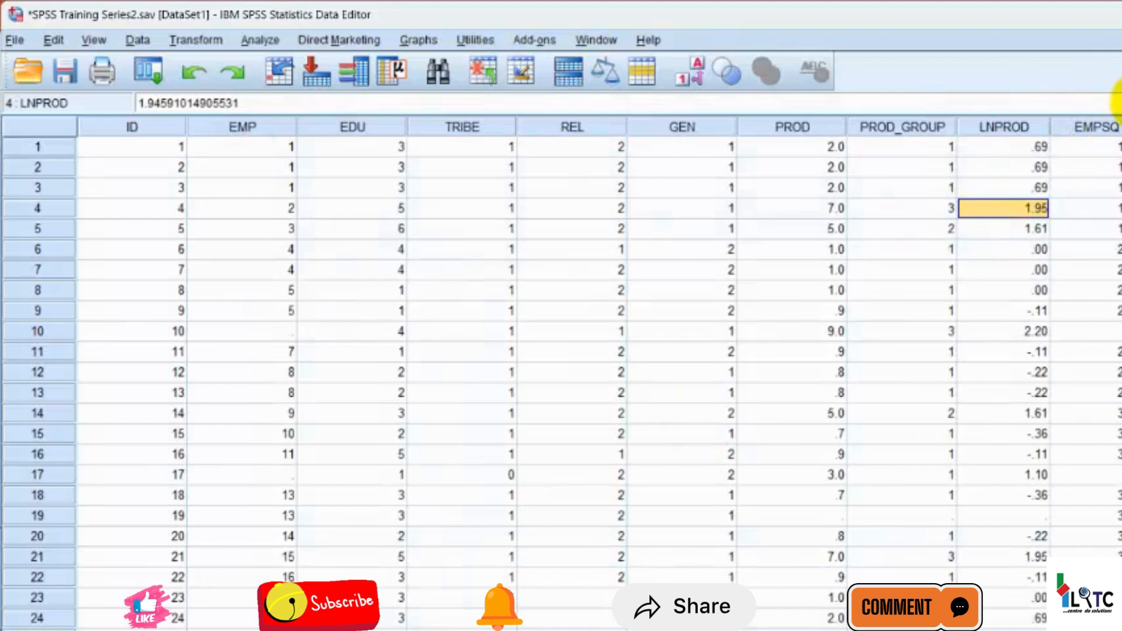
{"action": "left_click", "coordinate": [1099, 127]}
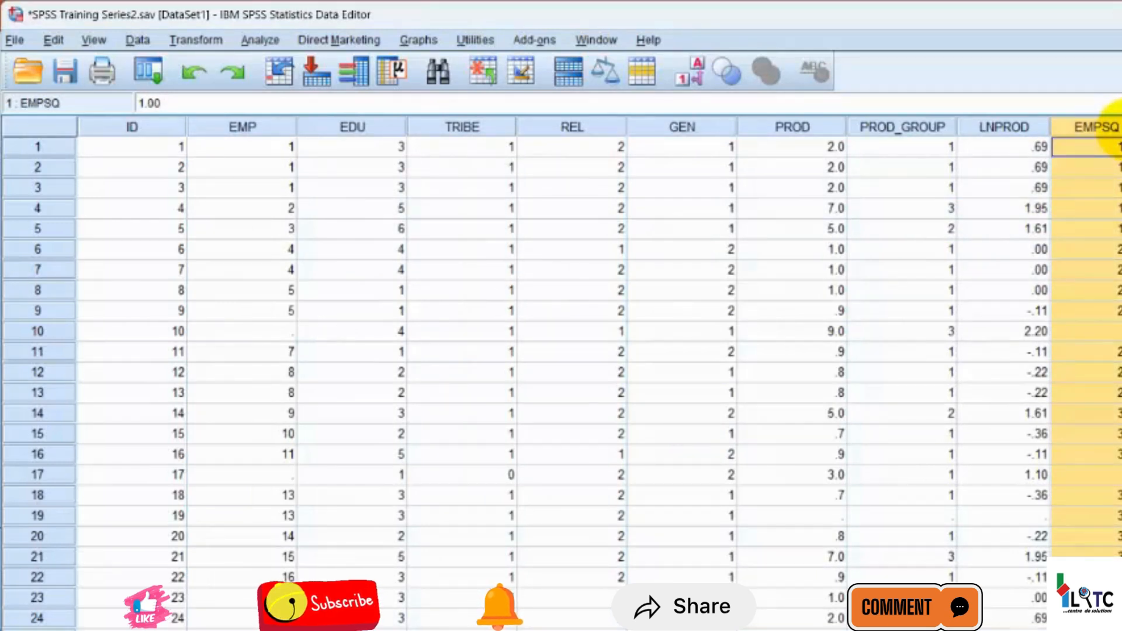
- Start a new variable computation with cleared settings and build the numeric expression TRIBE * EMP
{"action": "left_click", "coordinate": [214, 45]}
{"action": "left_click", "coordinate": [232, 65]}
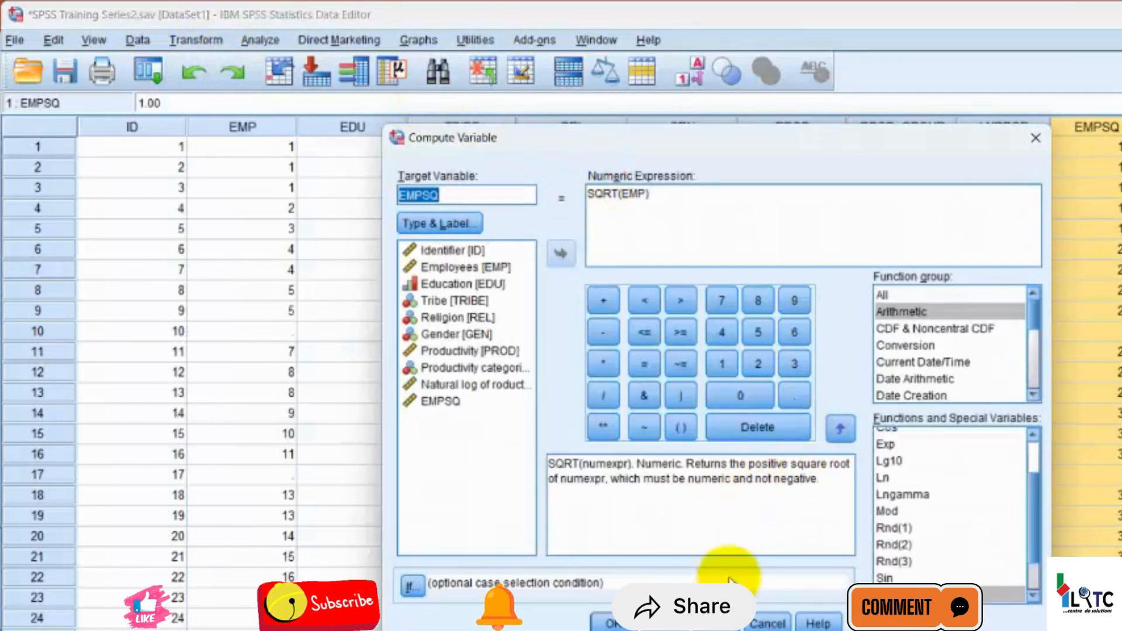
{"action": "left_click", "coordinate": [715, 623]}
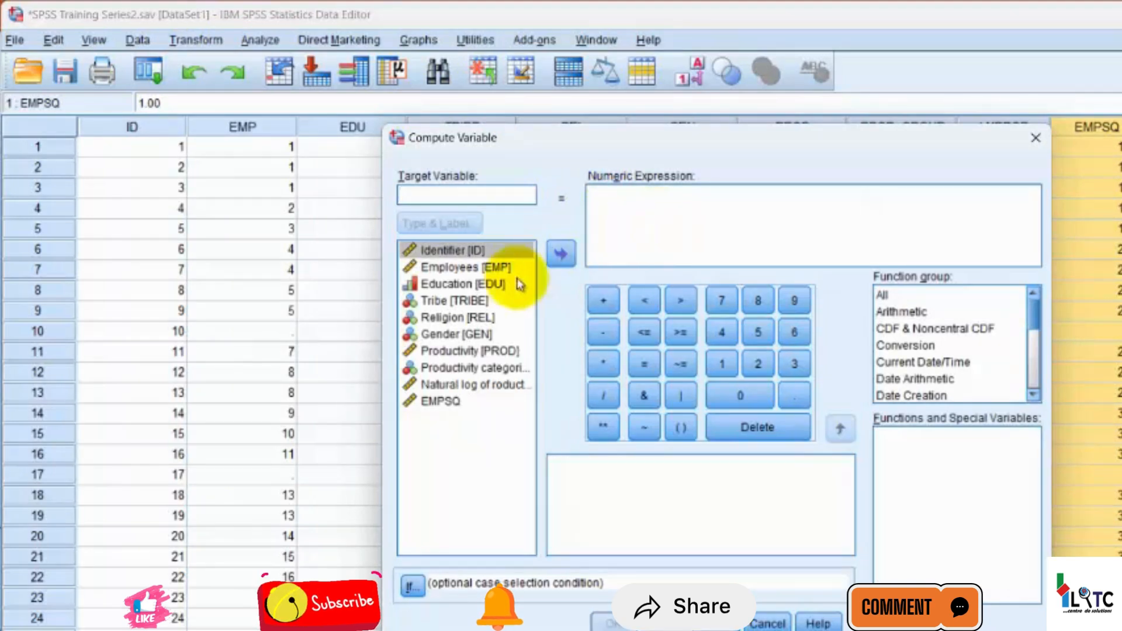
{"action": "left_click", "coordinate": [483, 302]}
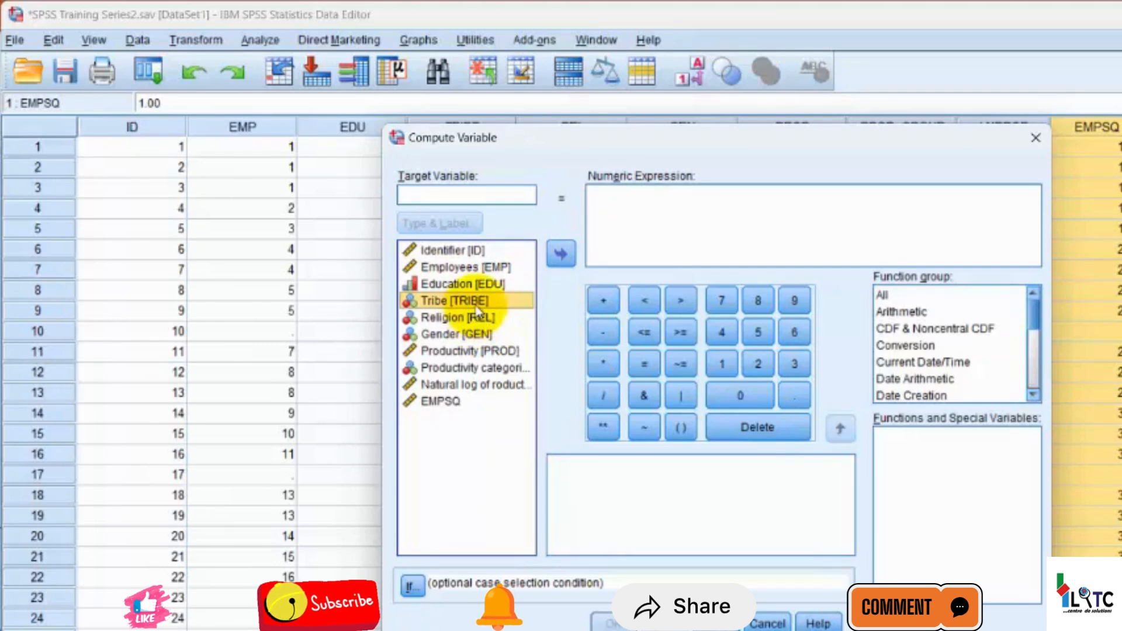
{"action": "left_click", "coordinate": [561, 252]}
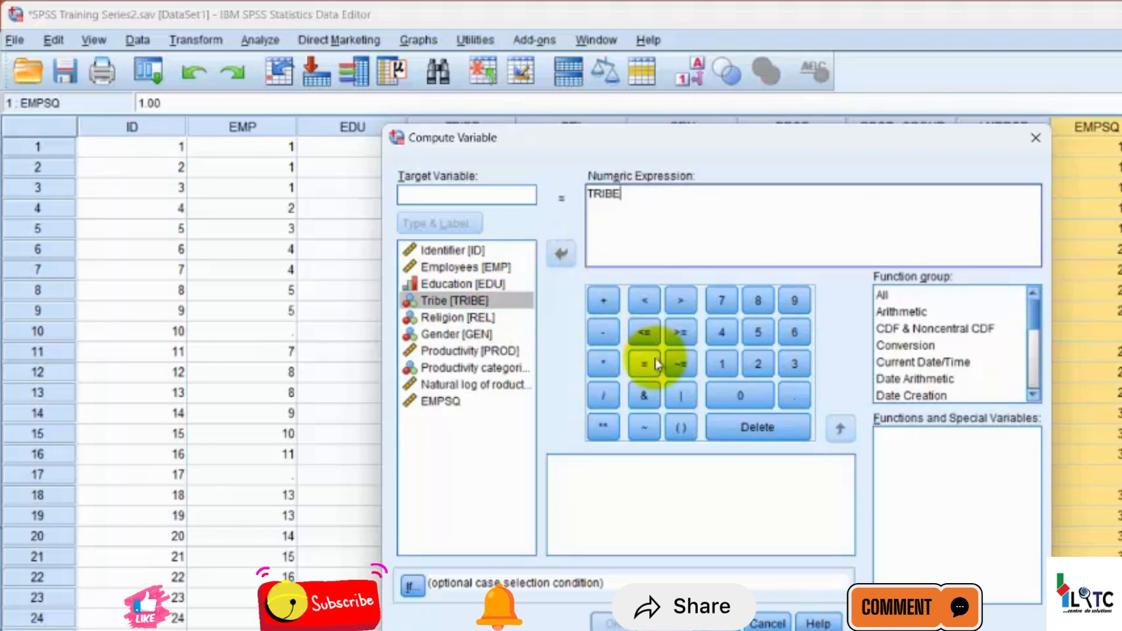
{"action": "left_click", "coordinate": [603, 362]}
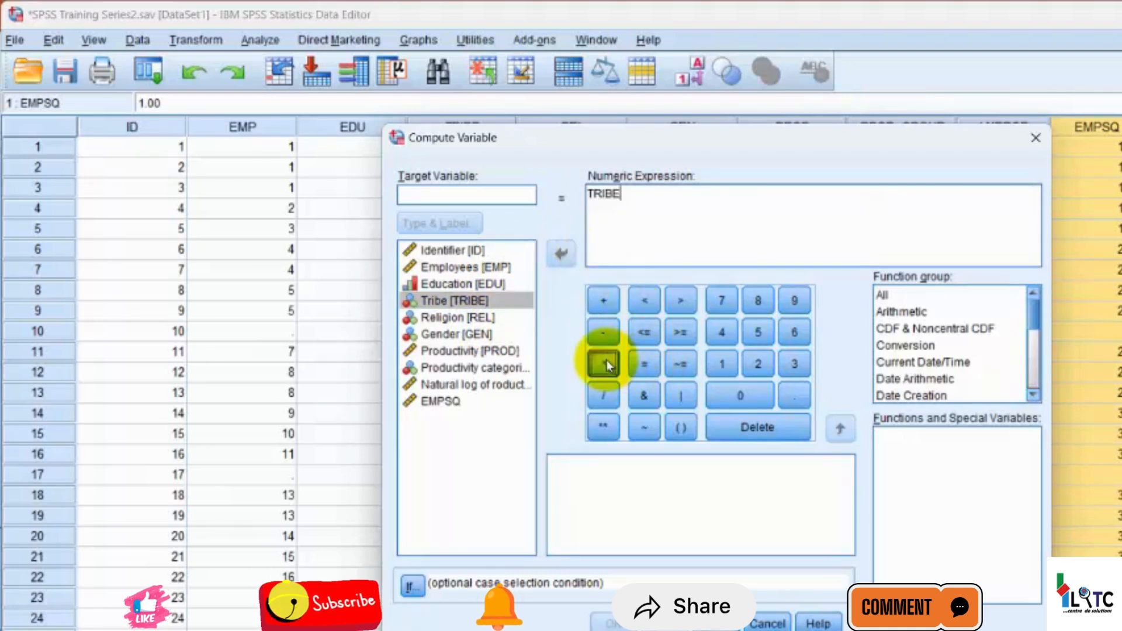
{"action": "left_click", "coordinate": [457, 267]}
{"action": "left_click", "coordinate": [553, 258]}
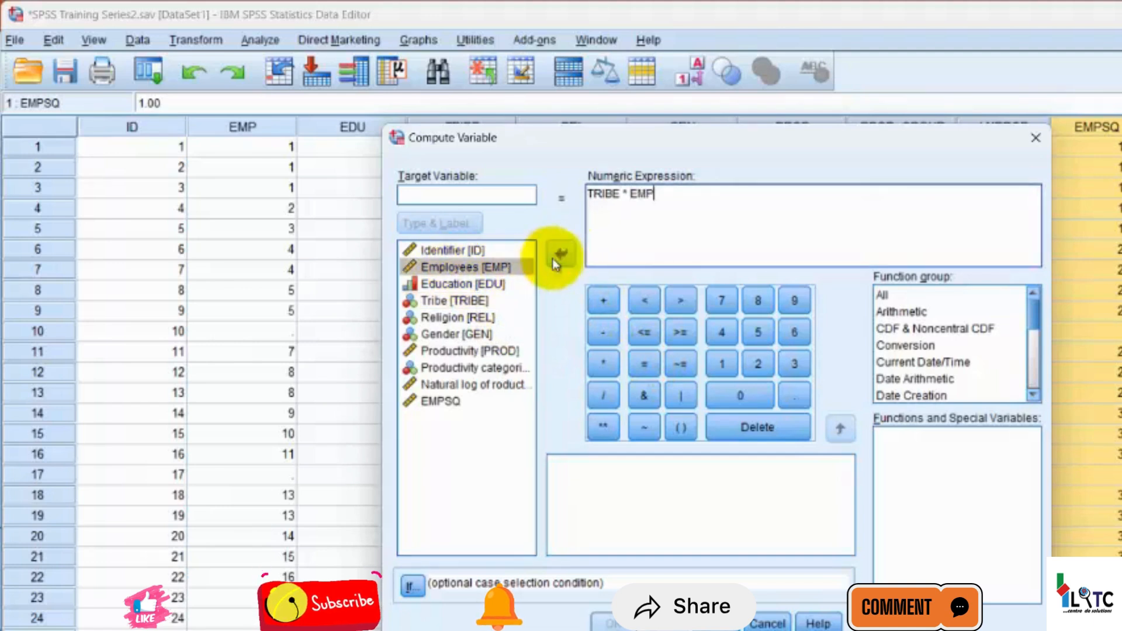
- Name the target variable INT, run the computation, and close the output viewer without saving its contents
{"action": "left_click", "coordinate": [471, 194]}
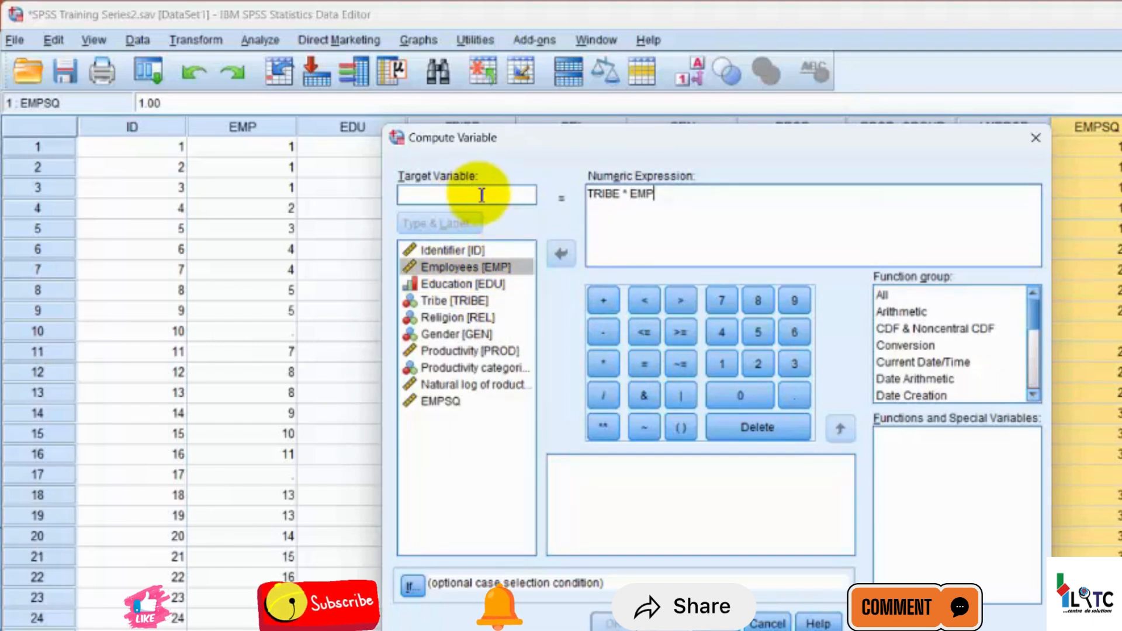
{"action": "type", "text": "IN"}
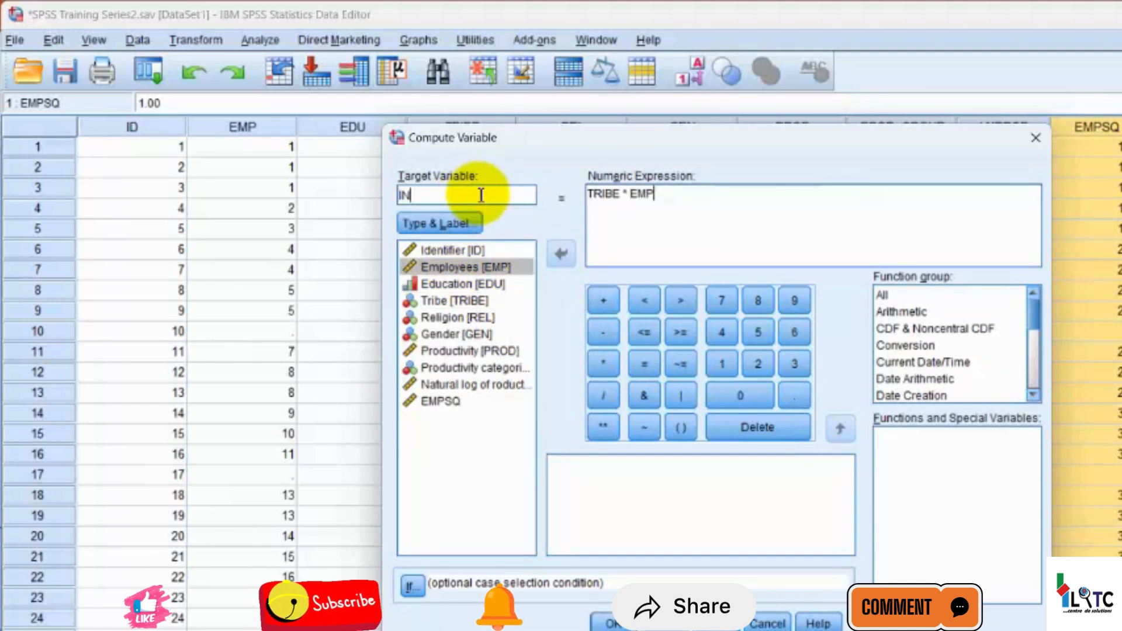
{"action": "type", "text": "T"}
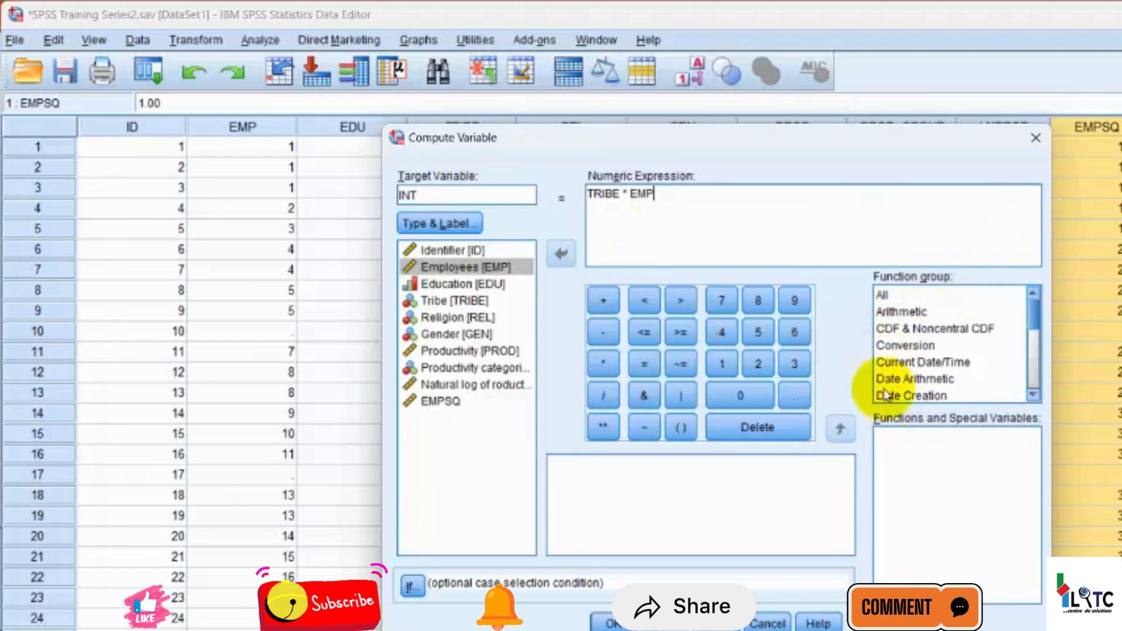
{"action": "left_click", "coordinate": [609, 623]}
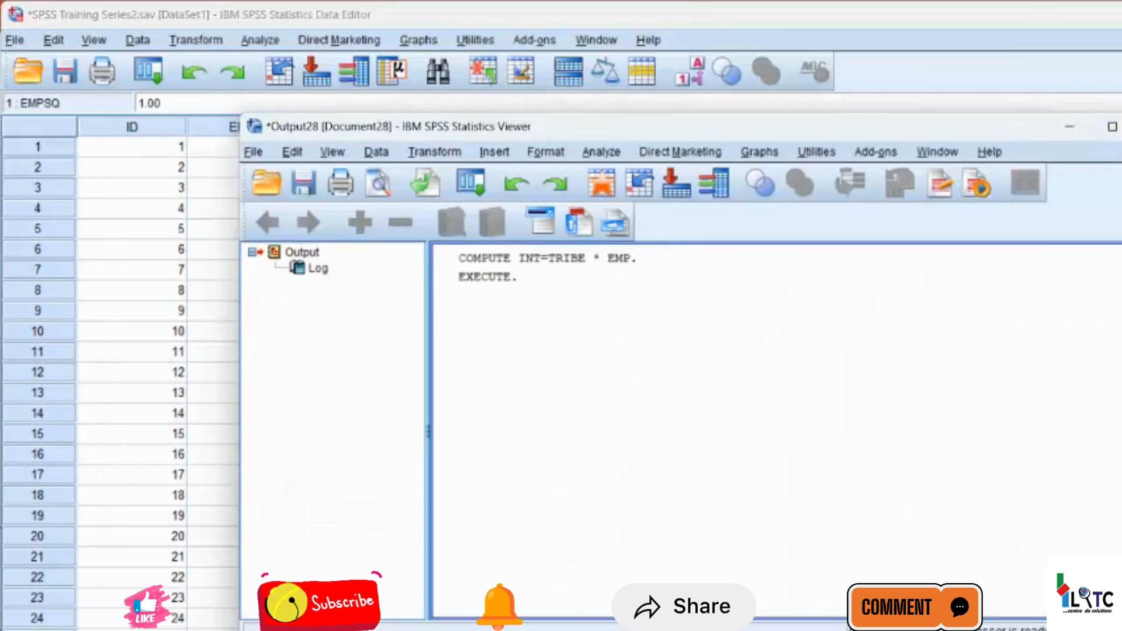
{"action": "key", "text": "alt+F4"}
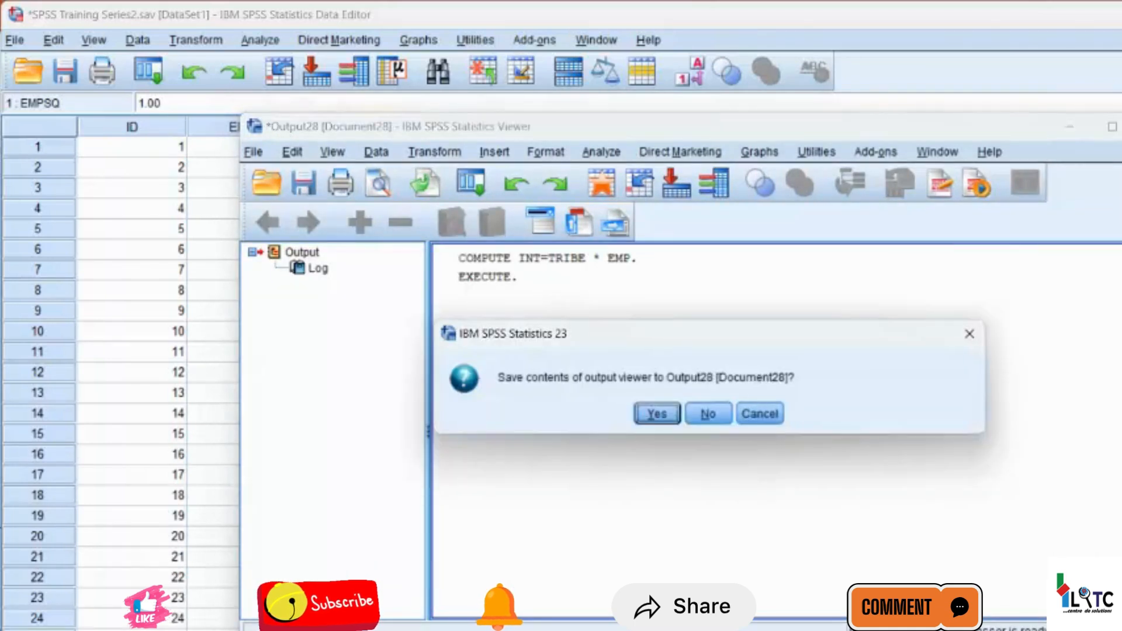
{"action": "left_click", "coordinate": [707, 414]}
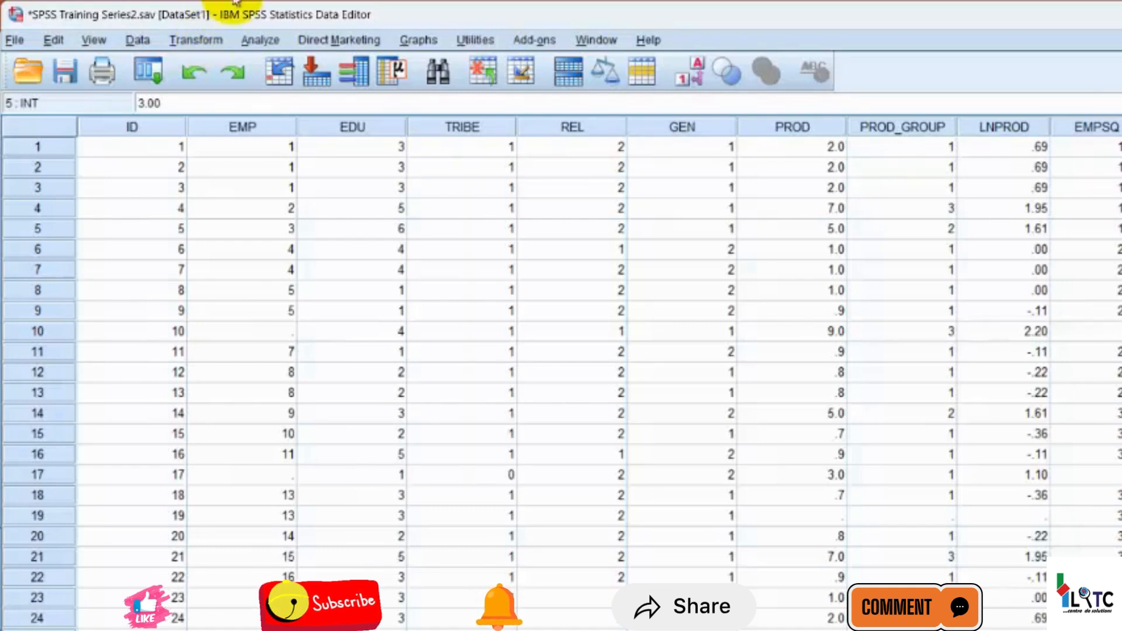
- Review the PROD_GROUP, PROD, LNPROD, EMPSQ and INT columns in the data by selecting each one, ending on INT
{"action": "left_click", "coordinate": [892, 128]}
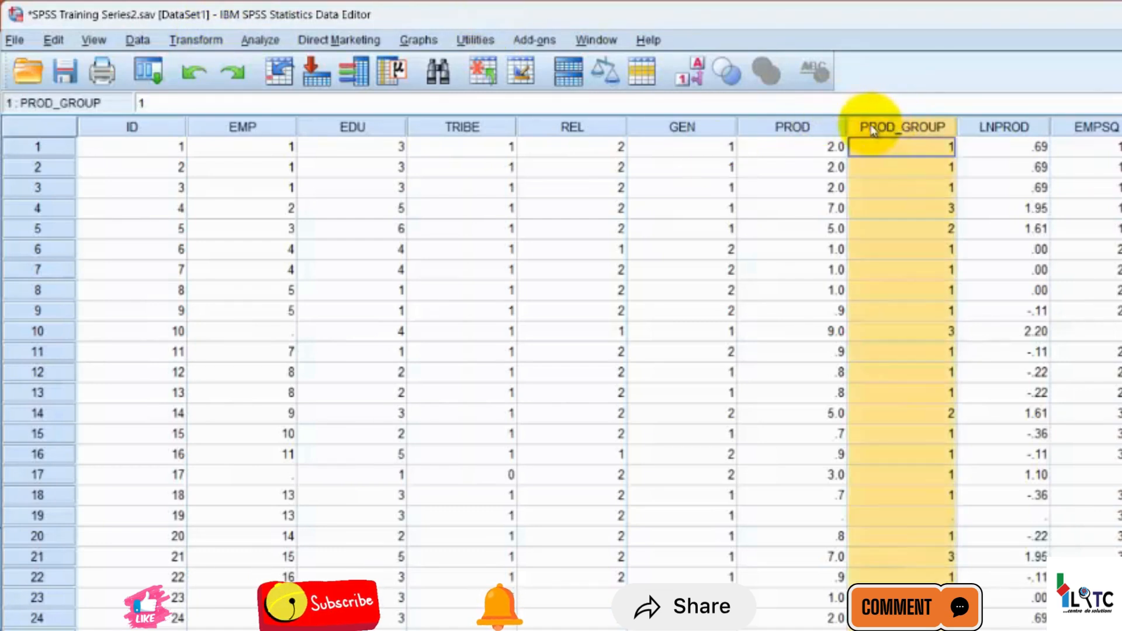
{"action": "left_click", "coordinate": [811, 132]}
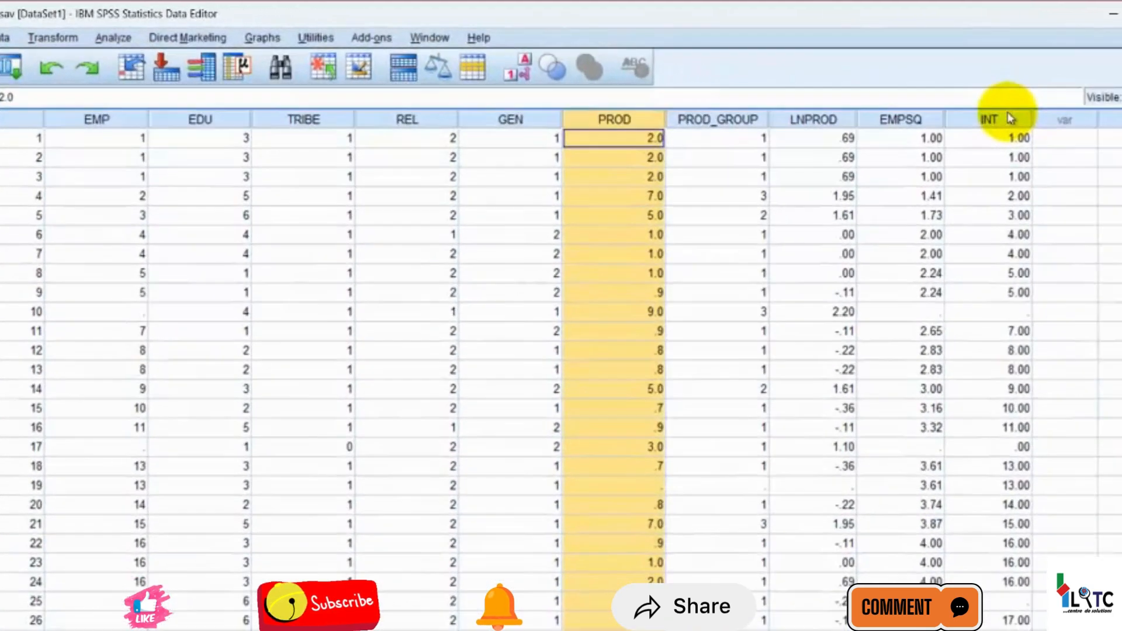
{"action": "left_click", "coordinate": [1092, 121]}
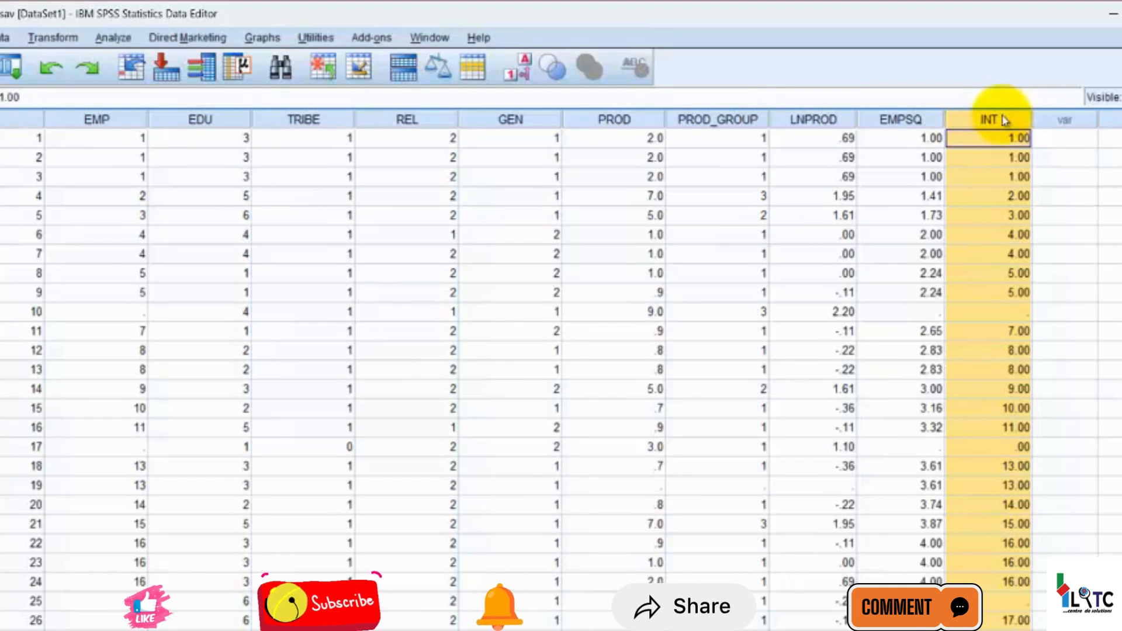
{"action": "left_click", "coordinate": [899, 122]}
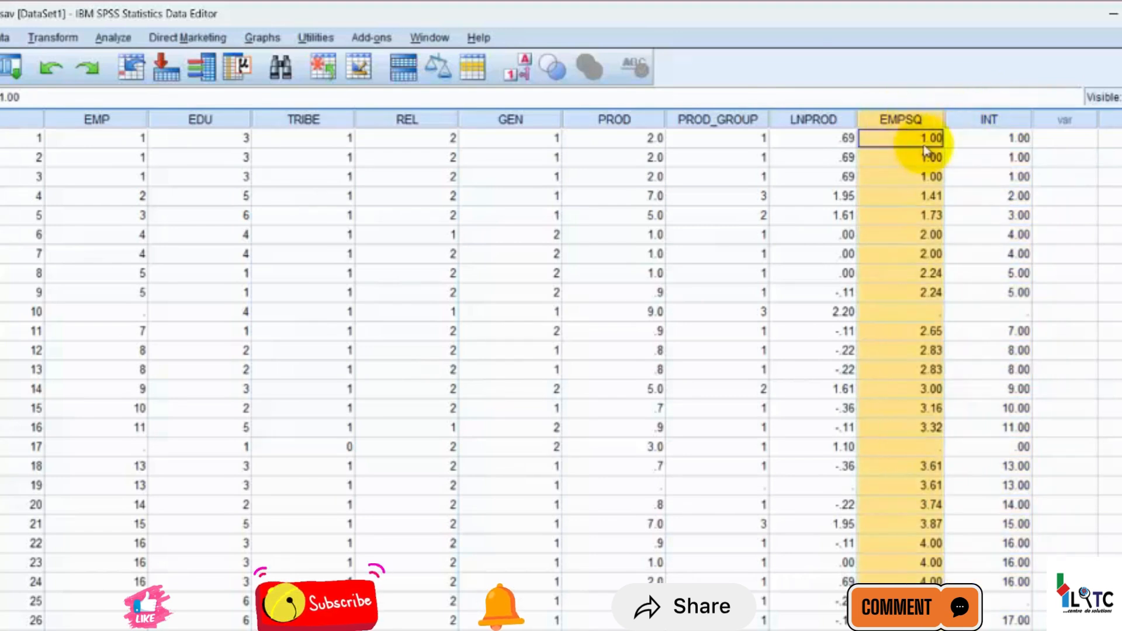
{"action": "left_click", "coordinate": [820, 124]}
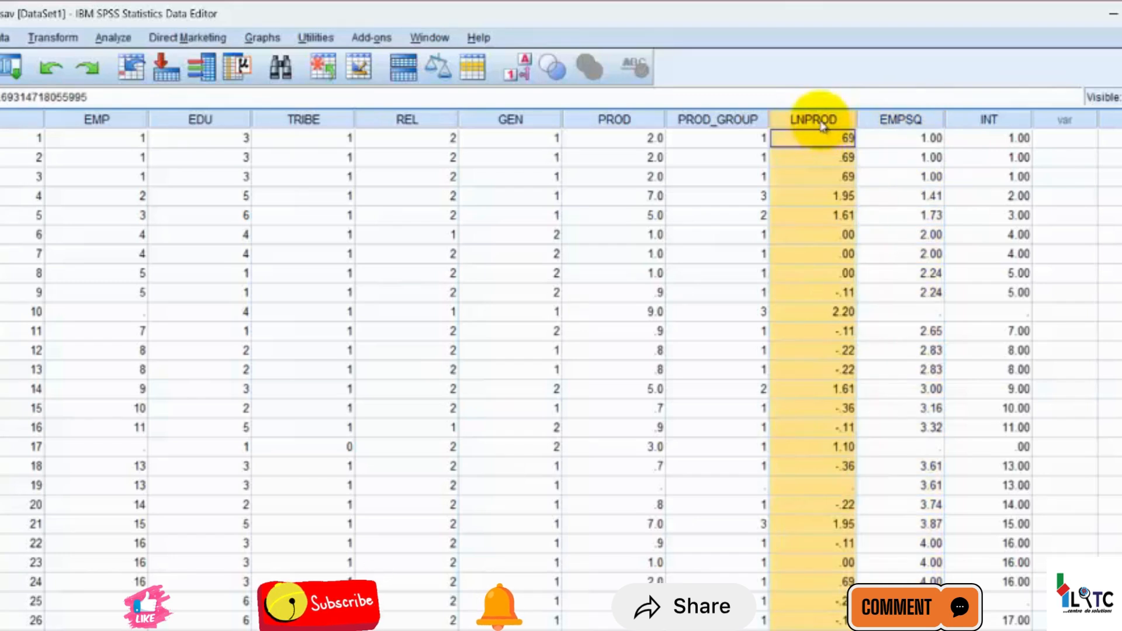
{"action": "left_click", "coordinate": [885, 122]}
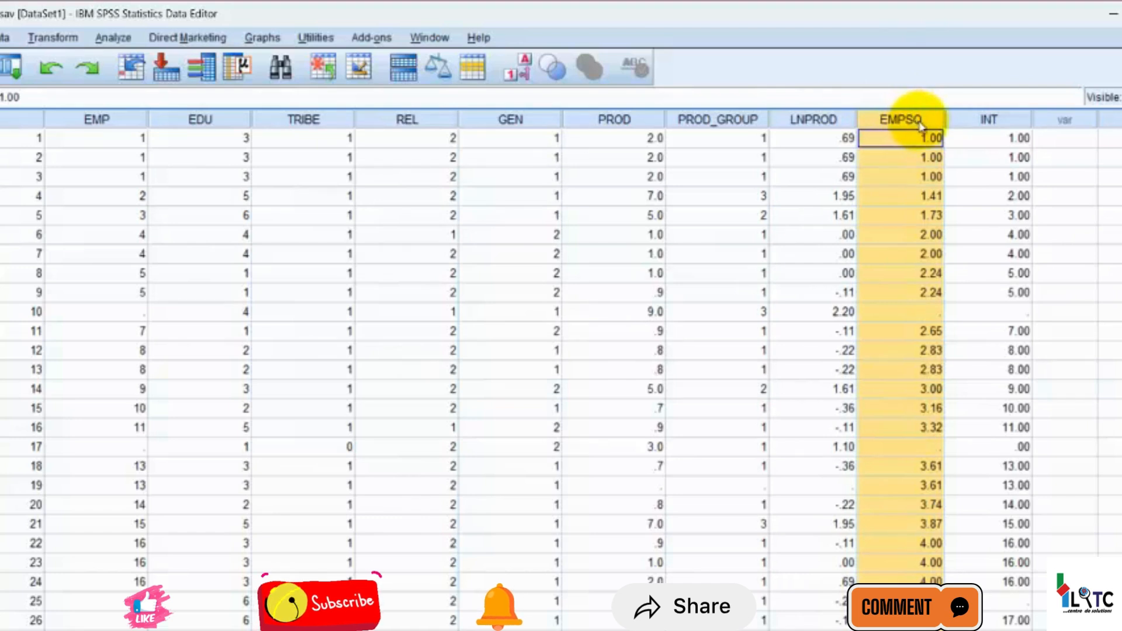
{"action": "left_click", "coordinate": [977, 122]}
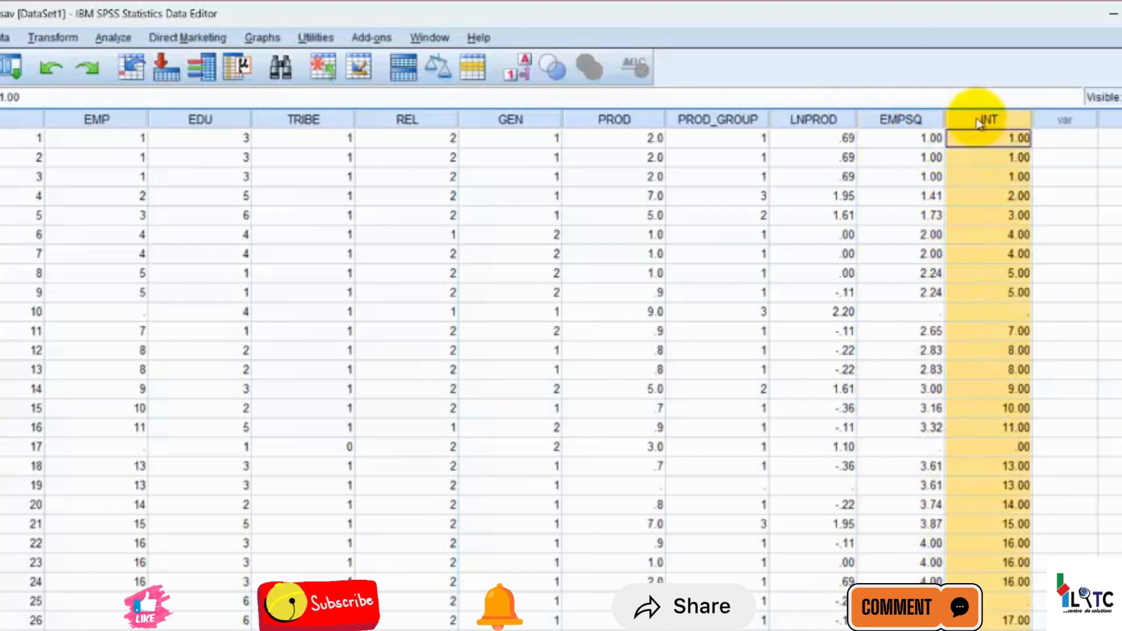